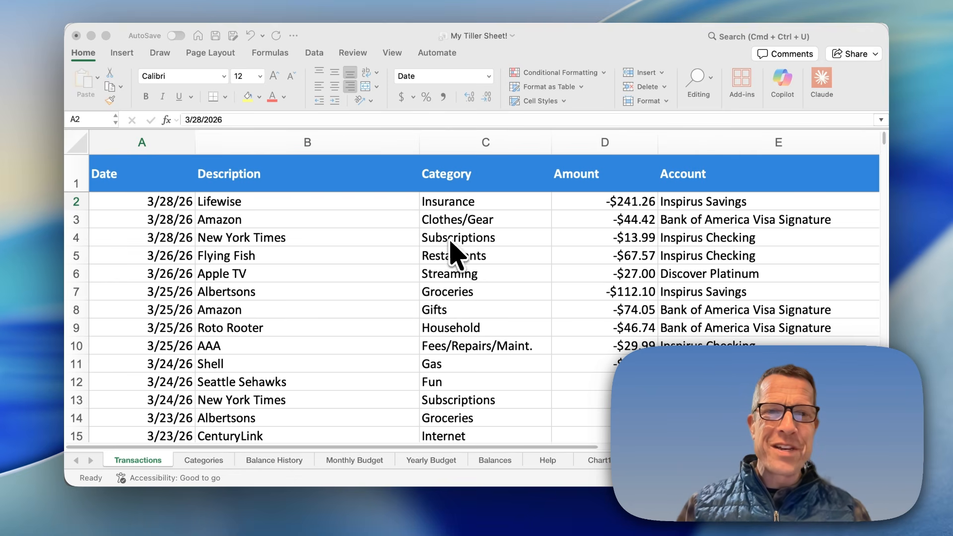
scroll(451, 248, "down", 2)
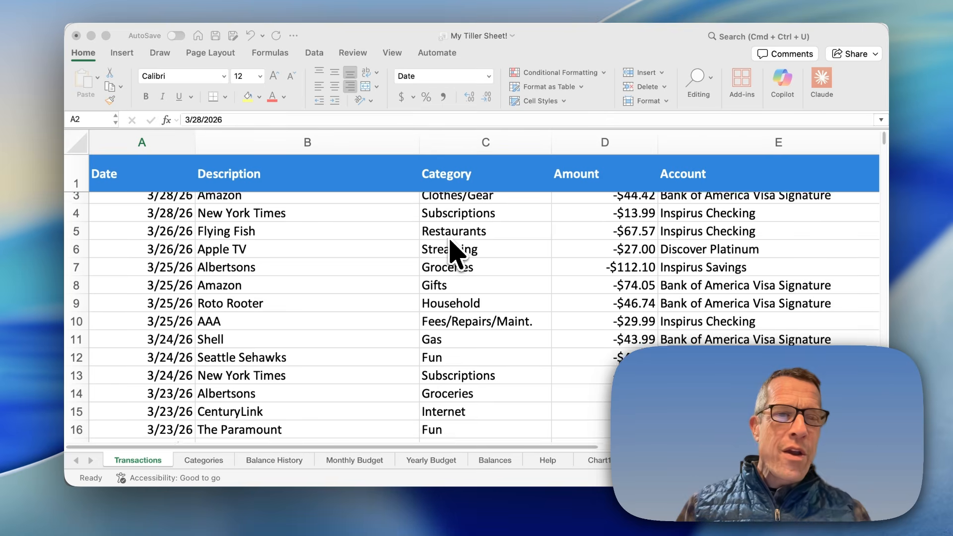
scroll(452, 248, "up", 2)
scroll(452, 243, "down", 3)
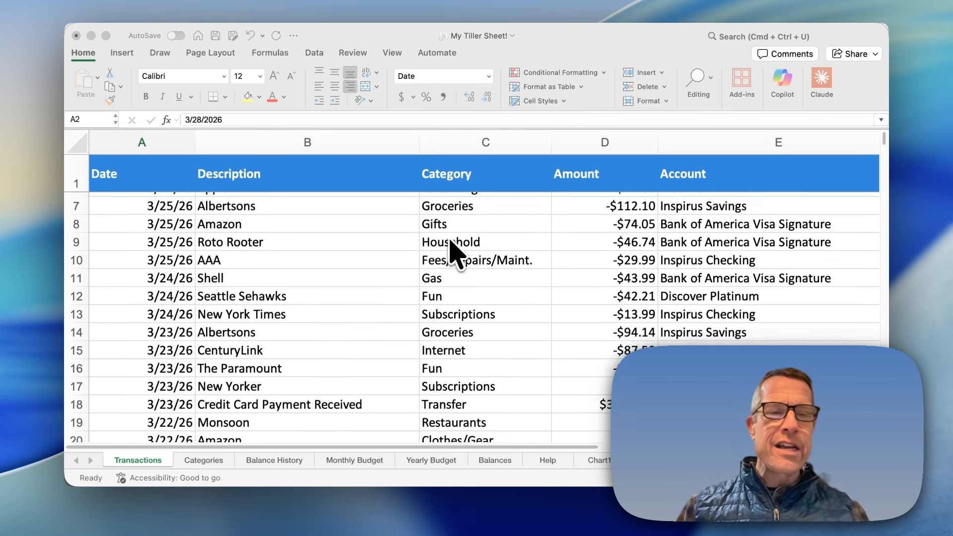
scroll(451, 243, "up", 3)
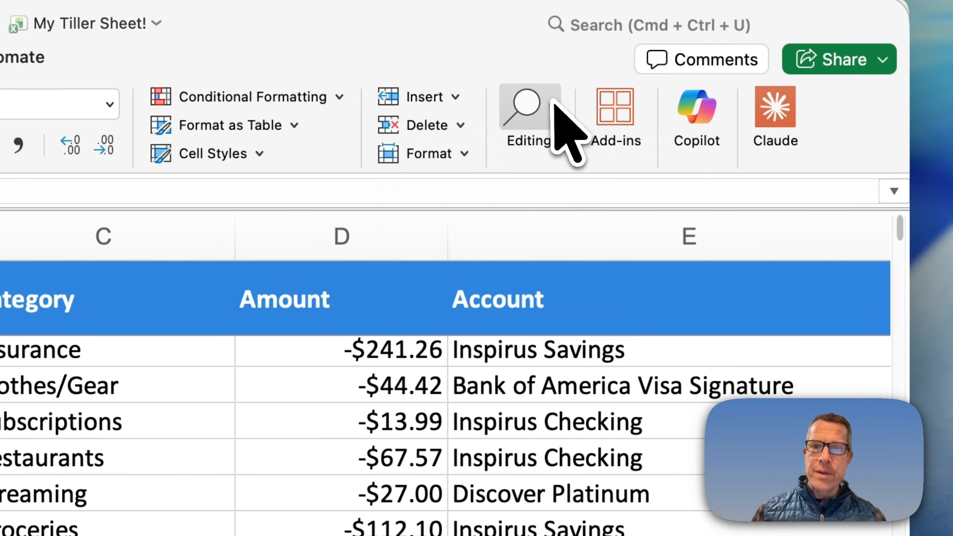
Turn on filtering for the header row of the Transactions sheet.
left_click(595, 109)
left_click(554, 234)
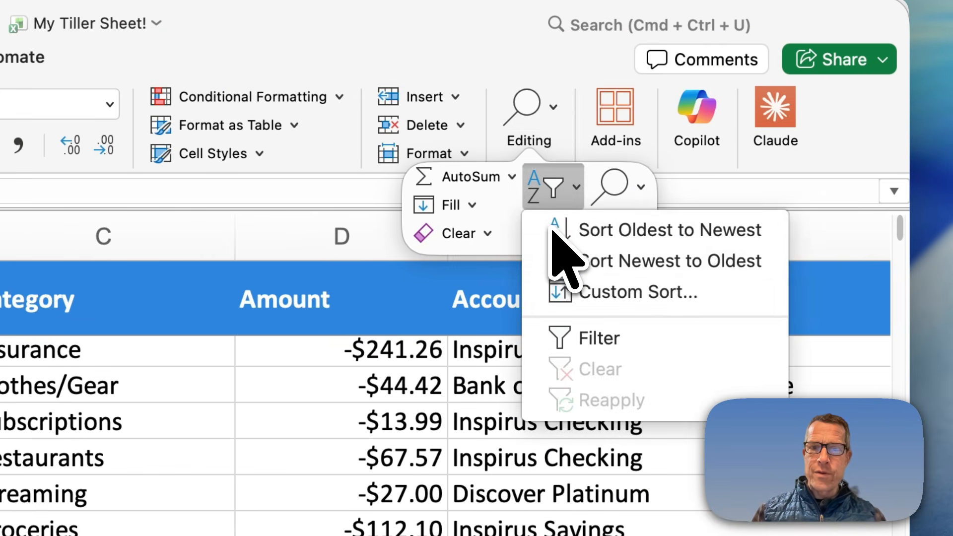
left_click(566, 335)
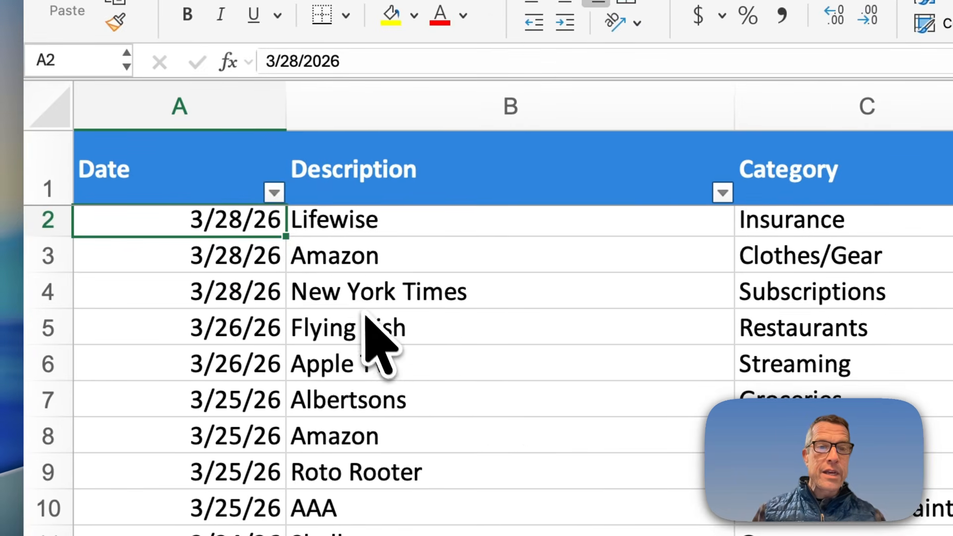
Filter the Date column to show only the 2025 transactions.
left_click(274, 193)
left_click(274, 195)
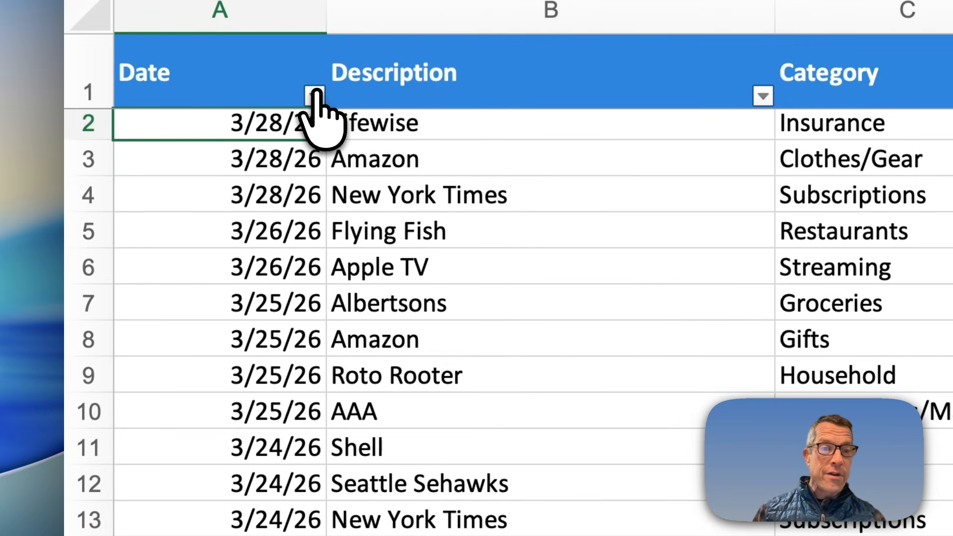
left_click(315, 95)
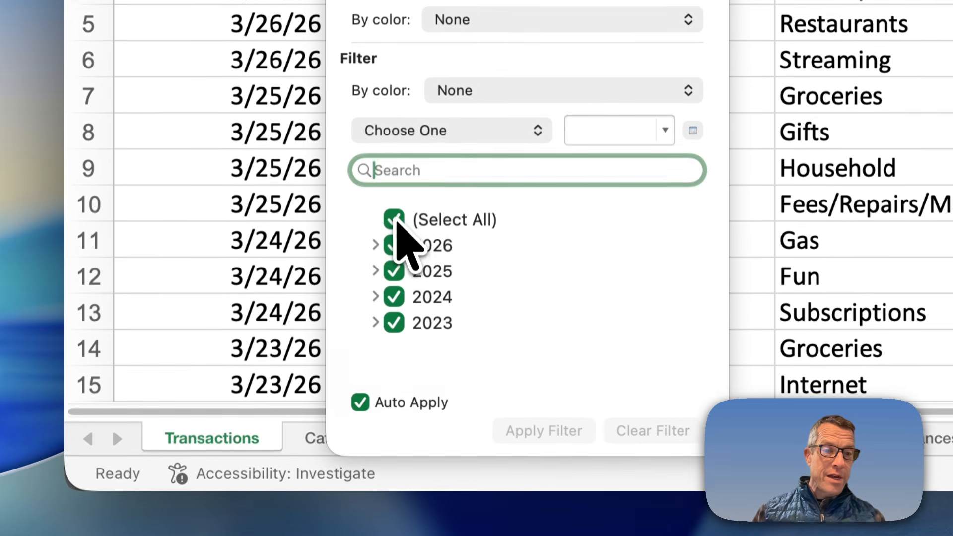
left_click(394, 402)
left_click(395, 455)
left_click(394, 268)
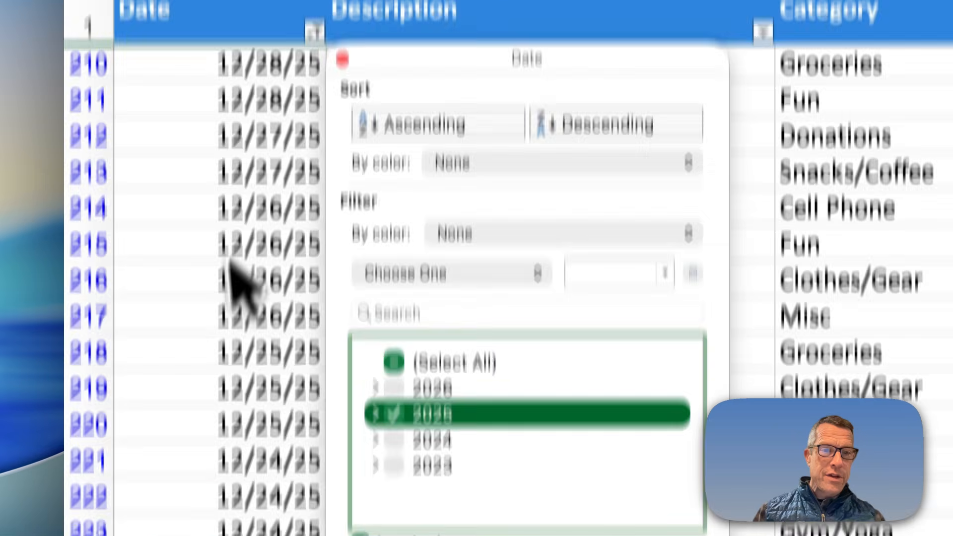
left_click(219, 111)
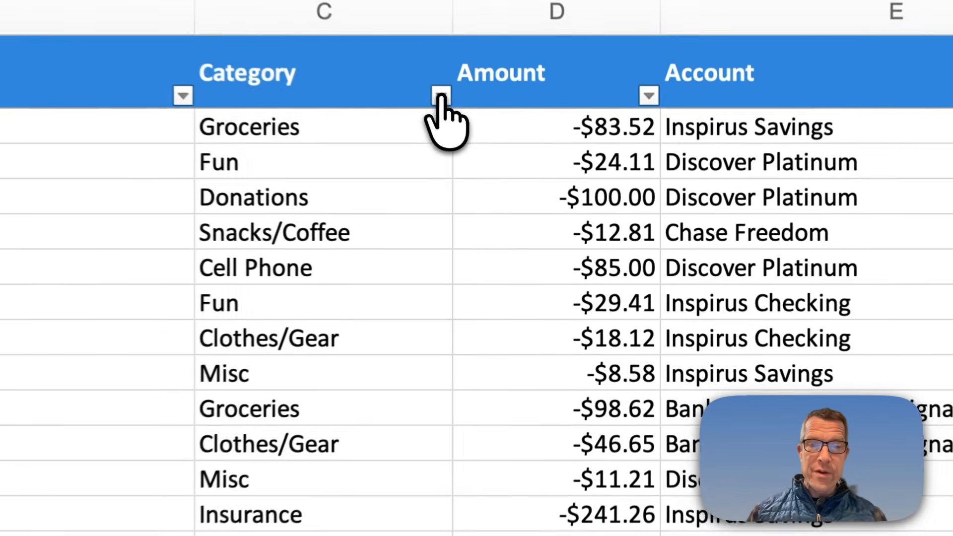
Filter the Category column to show only Donations.
left_click(546, 185)
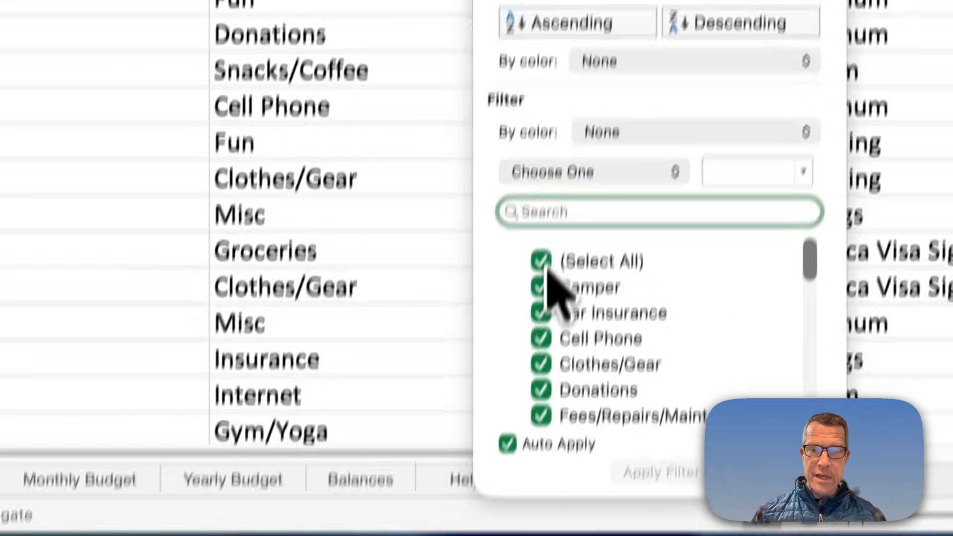
left_click(516, 422)
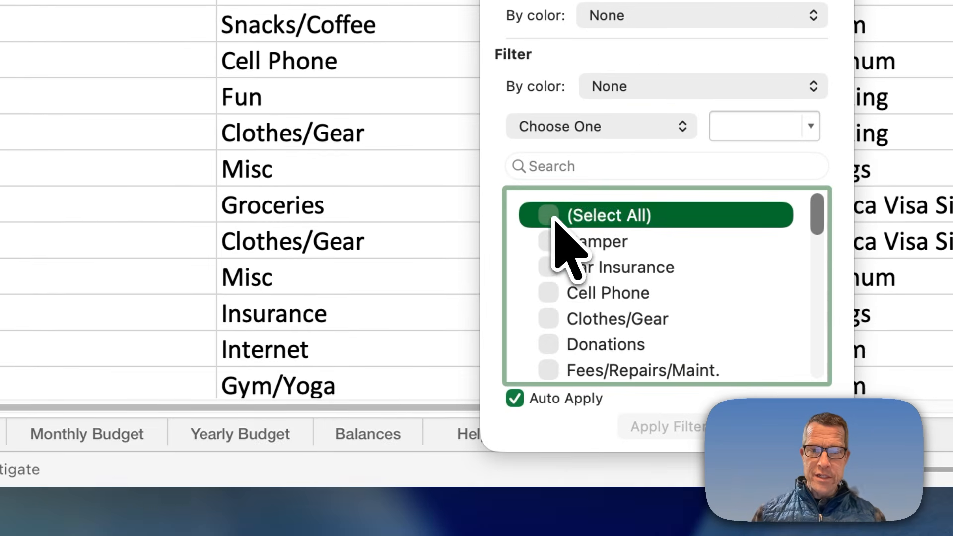
left_click(556, 344)
left_click(397, 256)
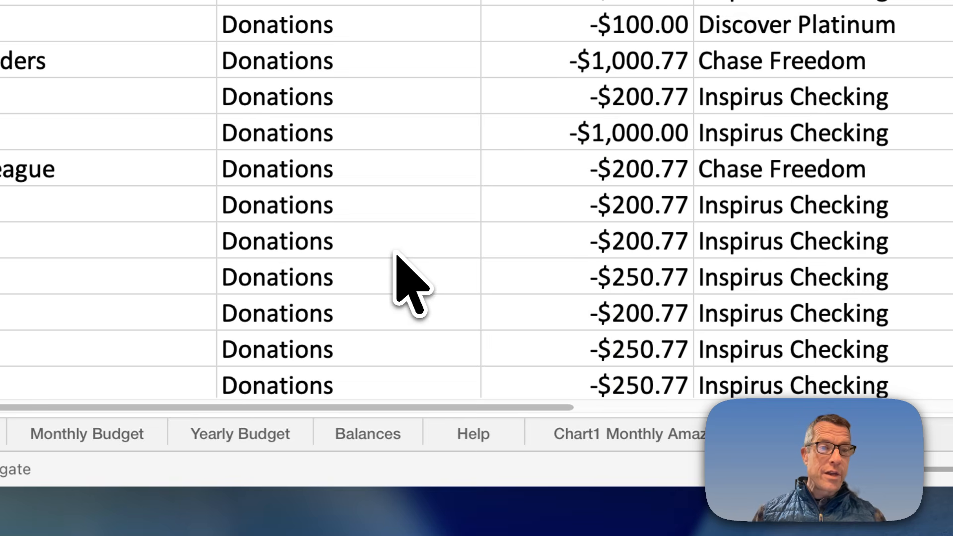
Review the filtered 2025 donations from the newest to the oldest entry, checking recipients and amounts.
scroll(395, 254, "down", 2)
scroll(395, 254, "up", 2)
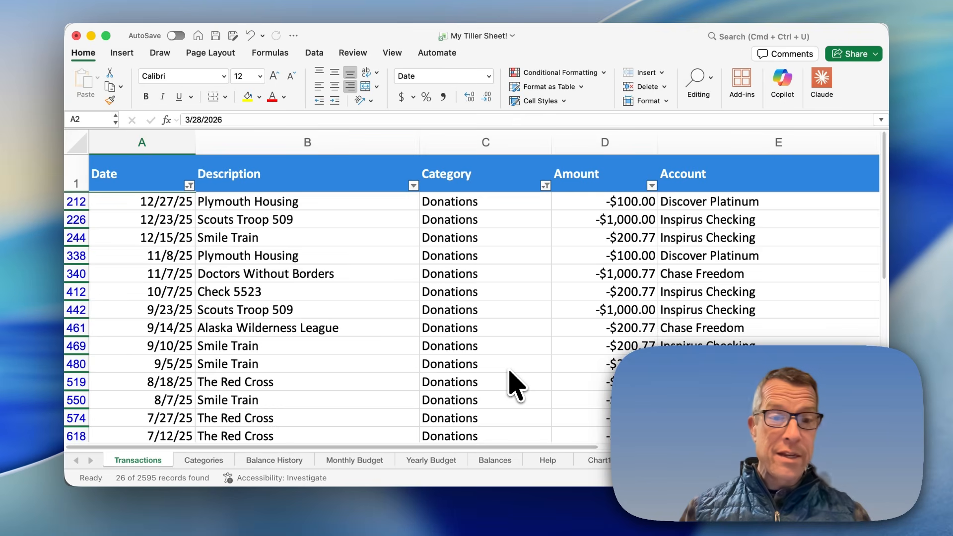
scroll(400, 233, "down", 3)
scroll(514, 385, "down", 10)
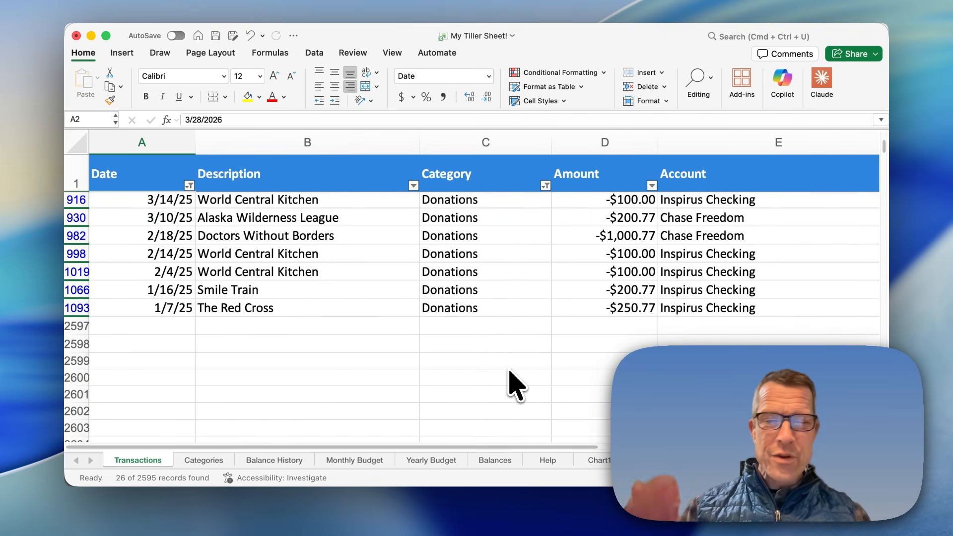
scroll(514, 384, "up", 2)
scroll(514, 385, "up", 2)
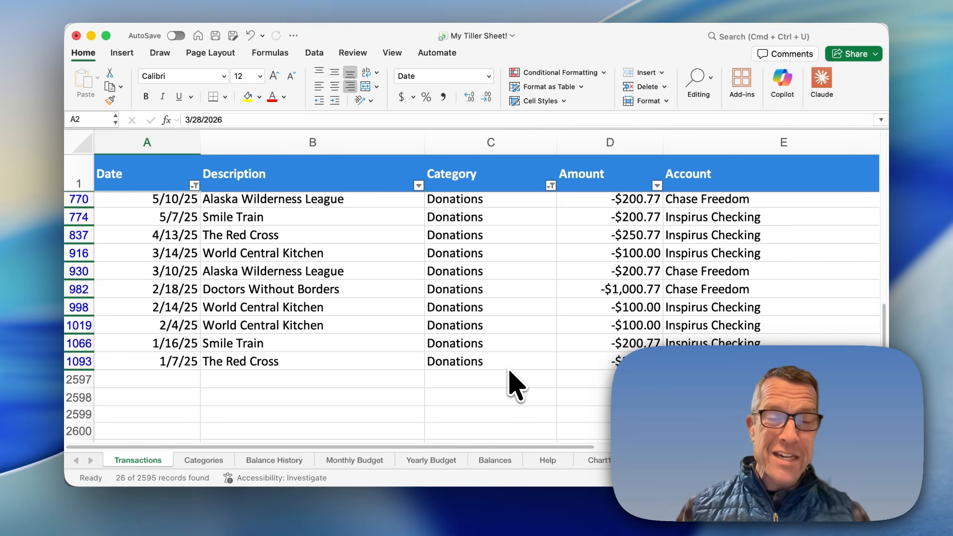
scroll(514, 385, "up", 8)
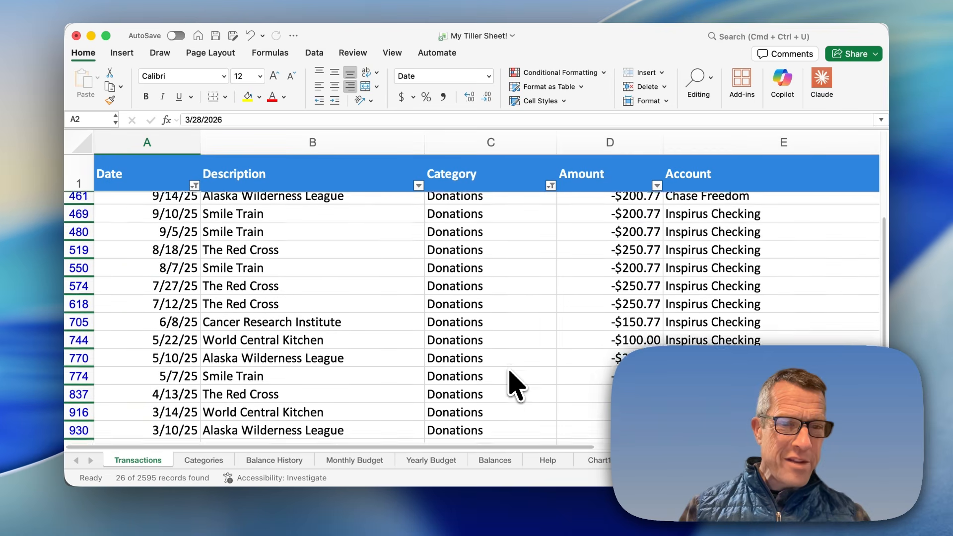
scroll(514, 384, "up", 3)
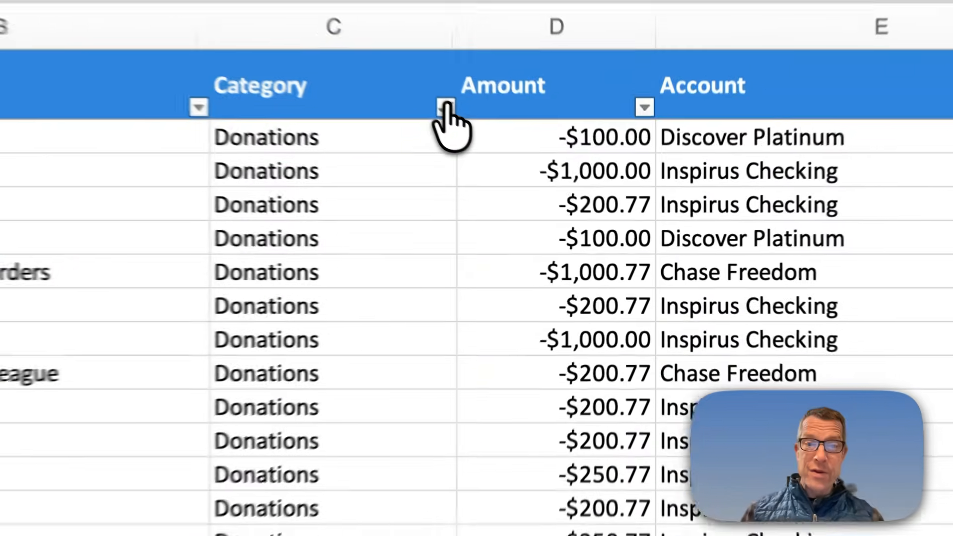
Clear the Donations filter by selecting all values in the Category column again.
left_click(545, 186)
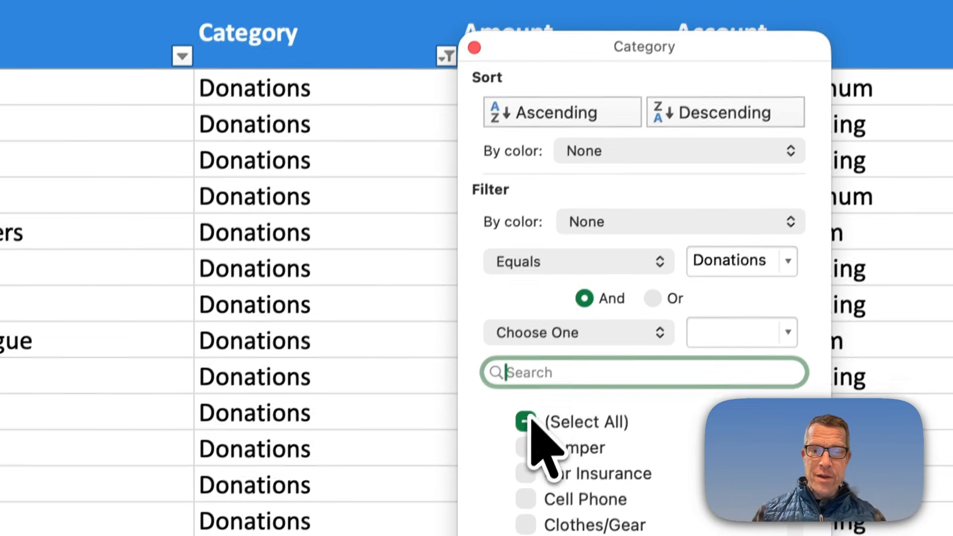
left_click(511, 461)
left_click(414, 325)
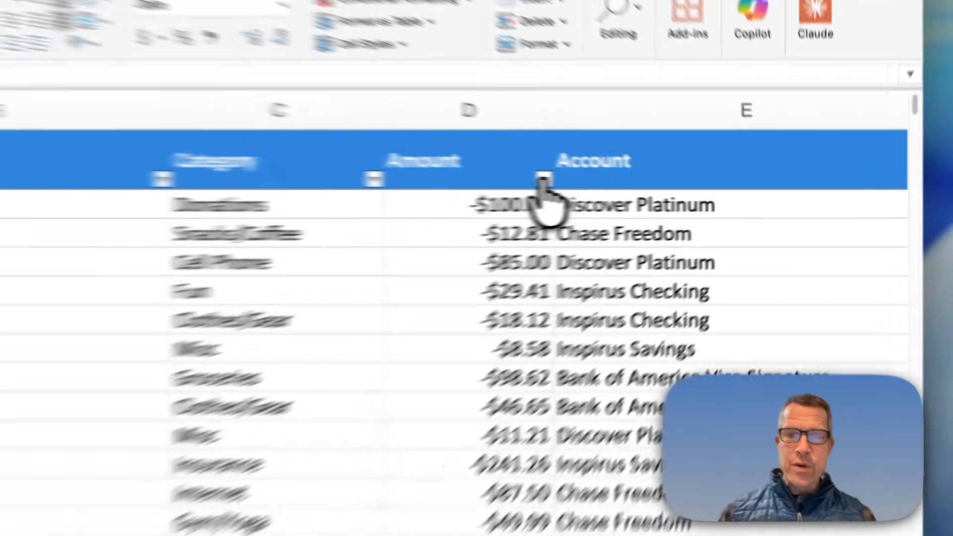
Sort the 2025 transactions by Amount in ascending order.
left_click(651, 186)
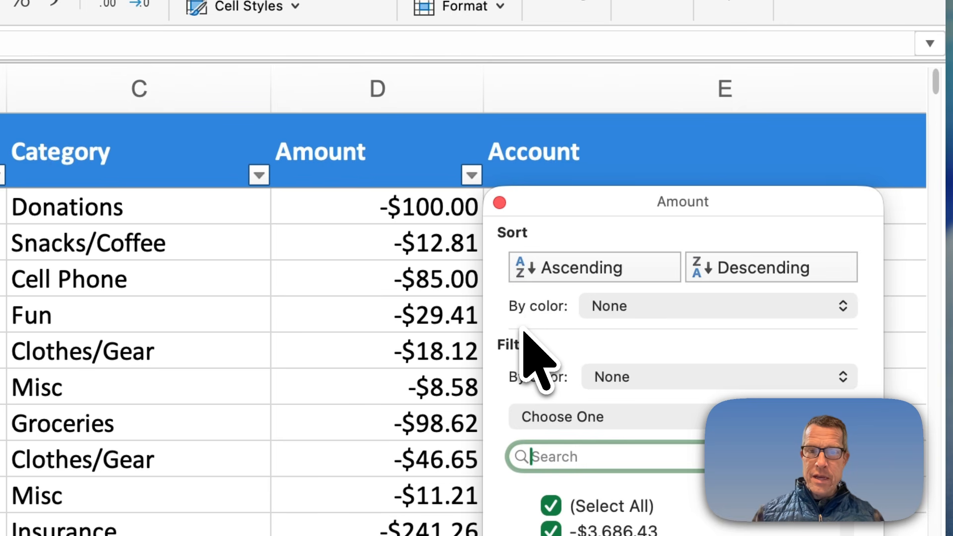
left_click(571, 270)
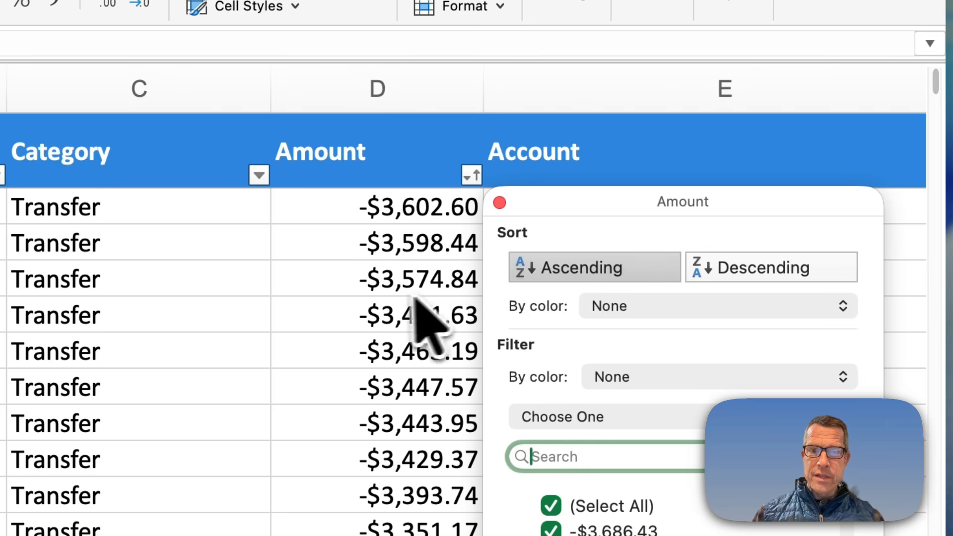
left_click(389, 308)
scroll(390, 305, "up", 2)
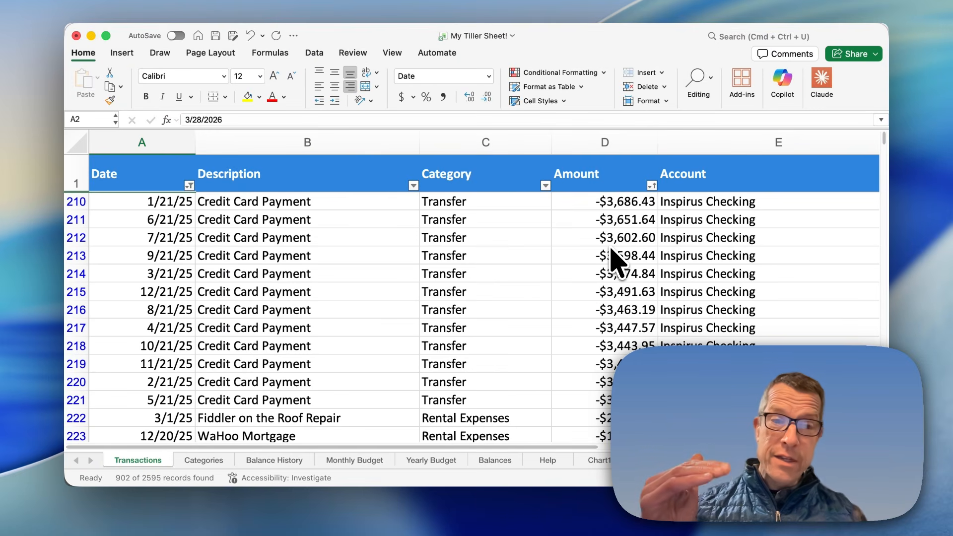
Enter Donations as the category of the uncategorized 1/19/25 Doctors Without Borders transaction.
scroll(611, 256, "down", 6)
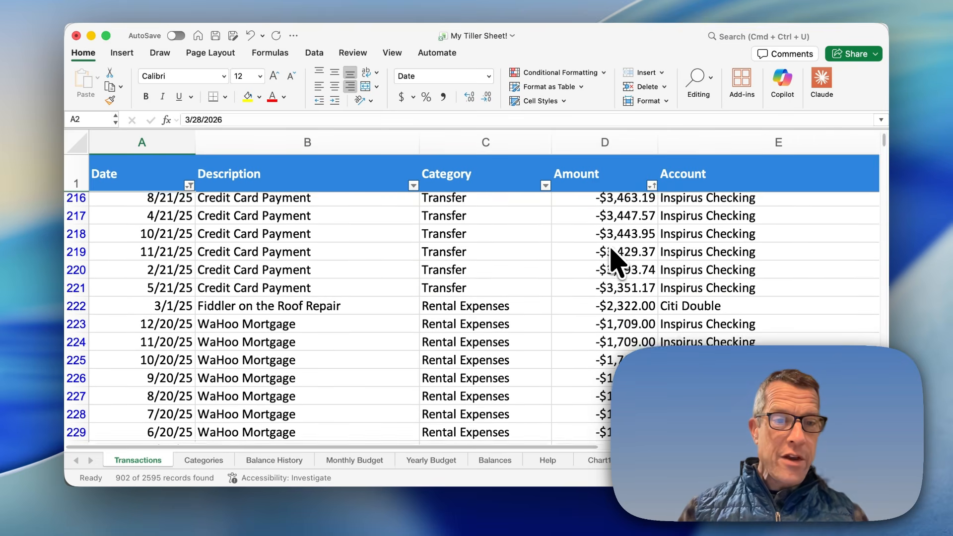
scroll(611, 256, "down", 15)
scroll(611, 256, "down", 18)
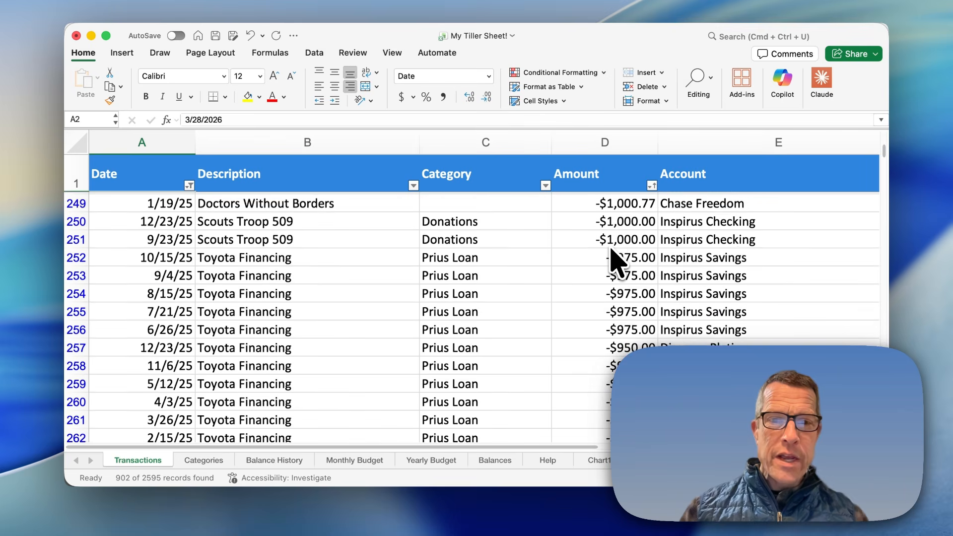
scroll(611, 256, "down", 1)
scroll(612, 255, "up", 5)
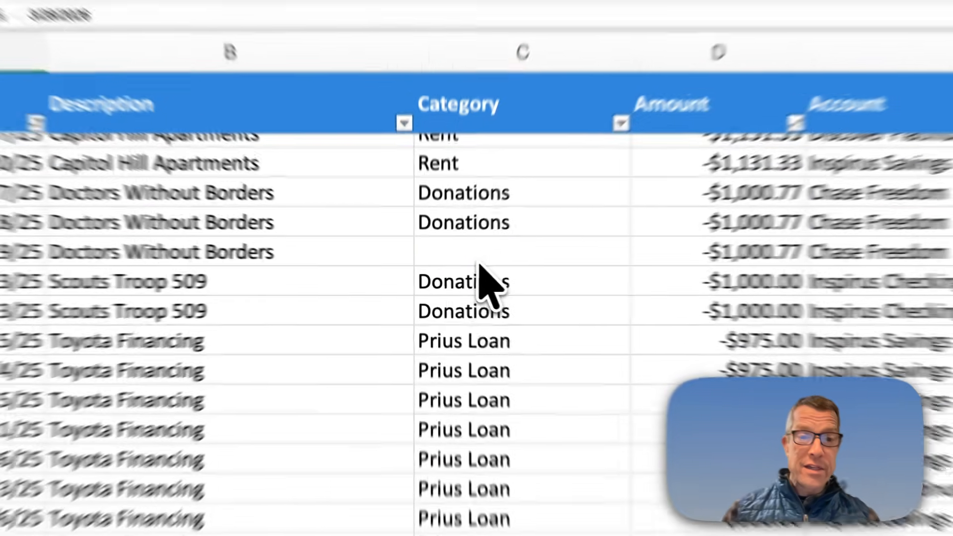
left_click(497, 268)
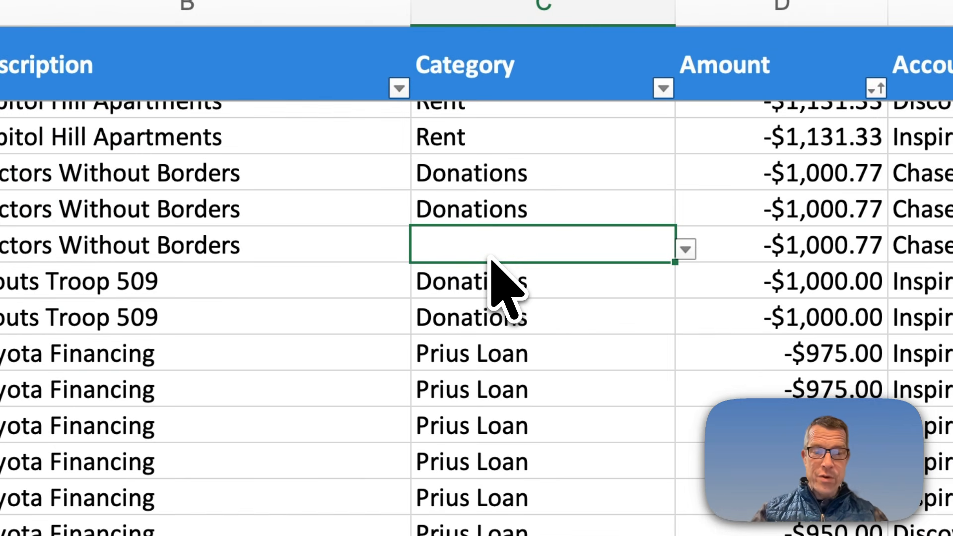
type("Donatio")
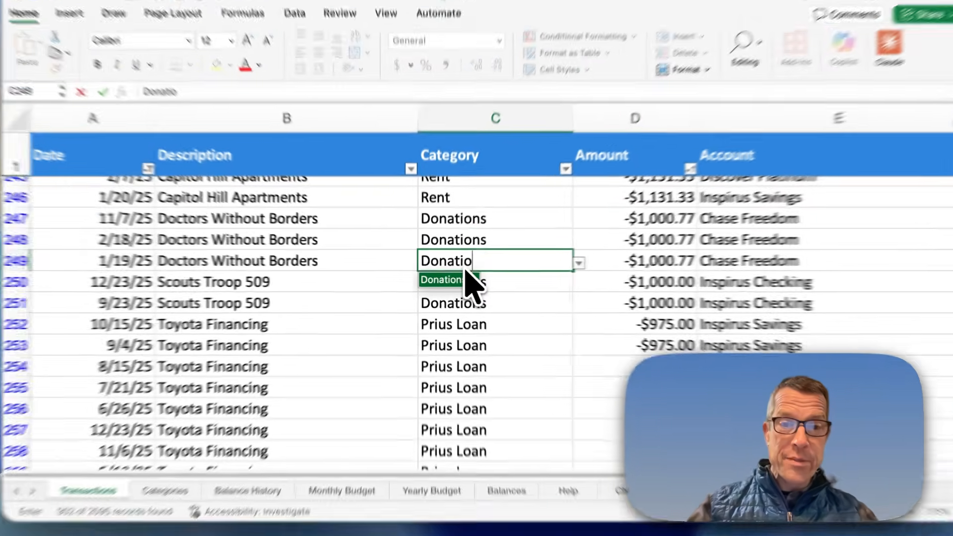
type("ns")
key("Return")
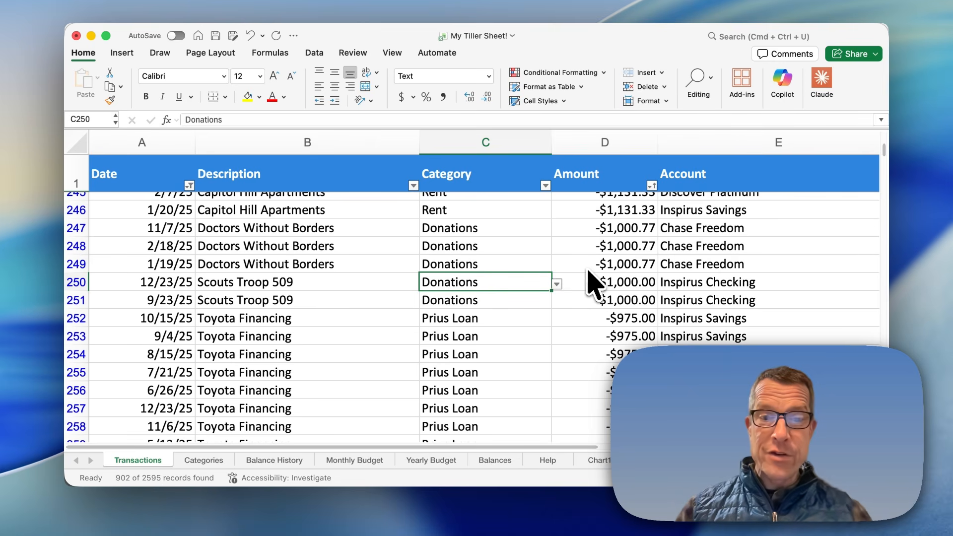
Examine the amount-sorted transactions around the large donations for further charity payments without a category.
scroll(591, 282, "down", 10)
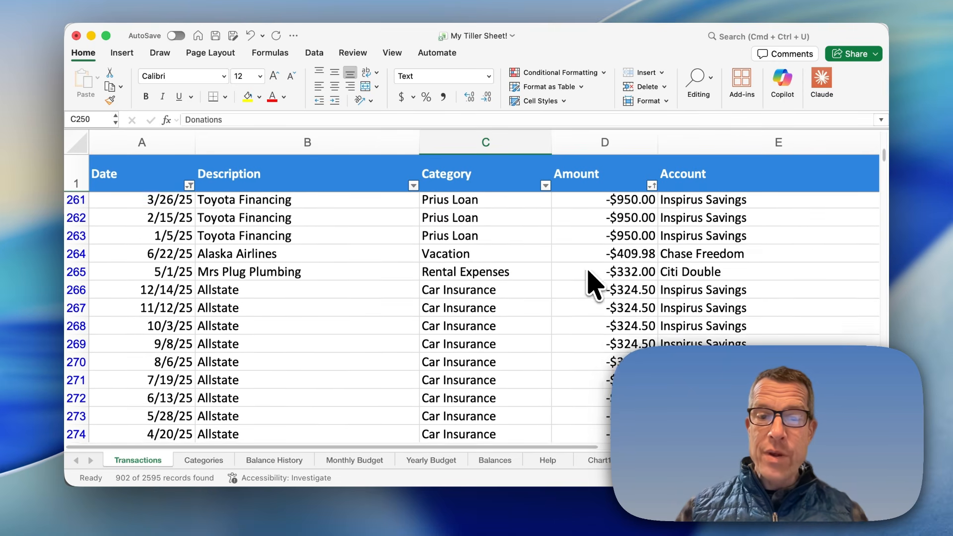
scroll(591, 283, "down", 5)
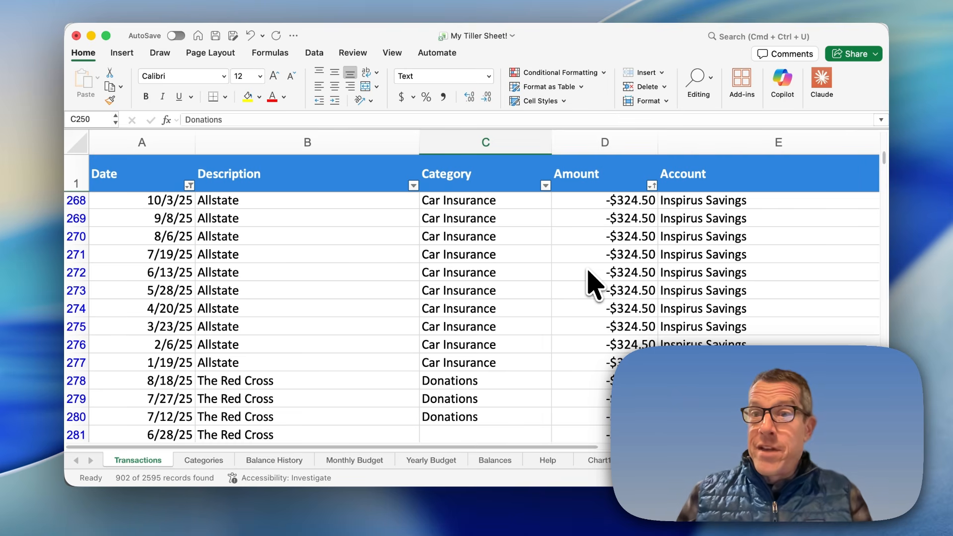
scroll(589, 280, "up", 5)
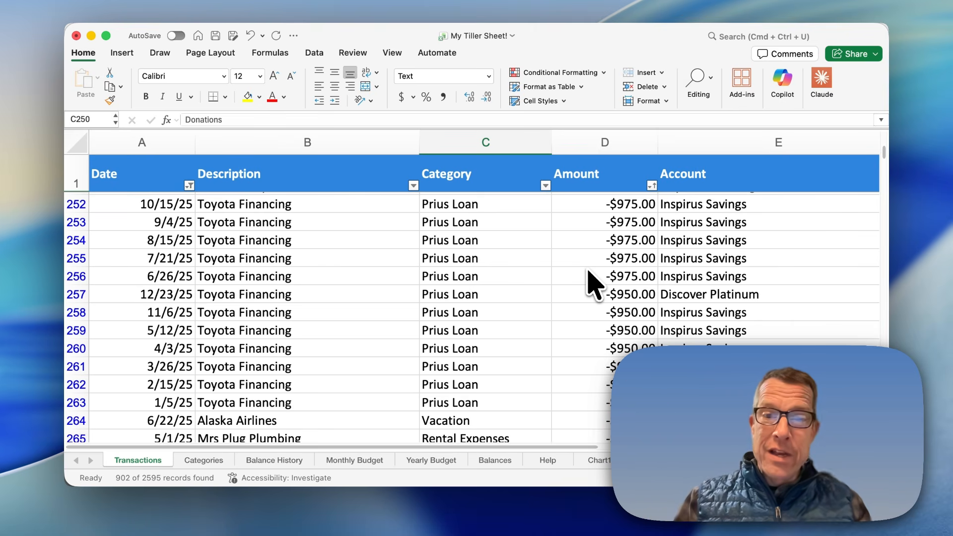
scroll(591, 278, "up", 3)
left_click(614, 294)
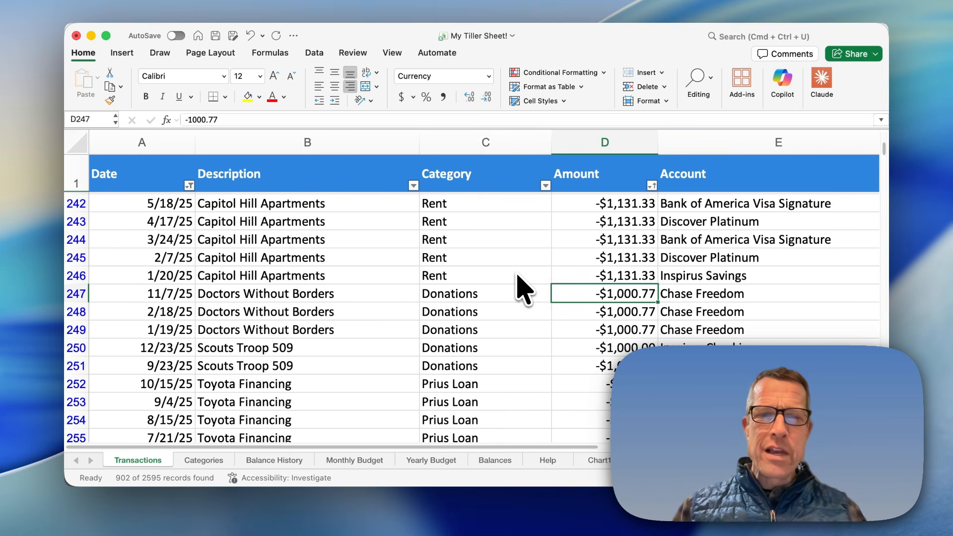
scroll(519, 285, "down", 1)
scroll(523, 290, "down", 1)
scroll(524, 291, "down", 8)
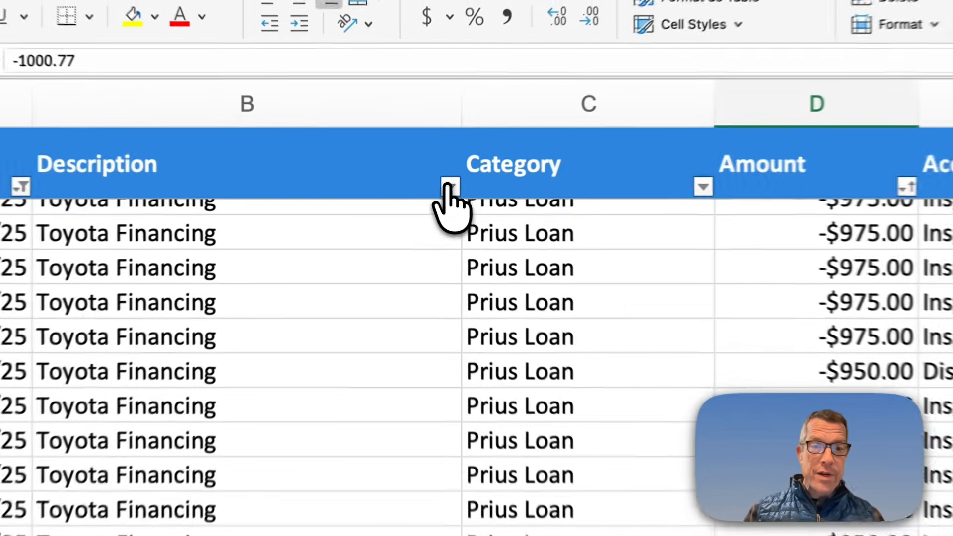
Sort the 2025 transactions by Description in ascending order.
left_click(413, 185)
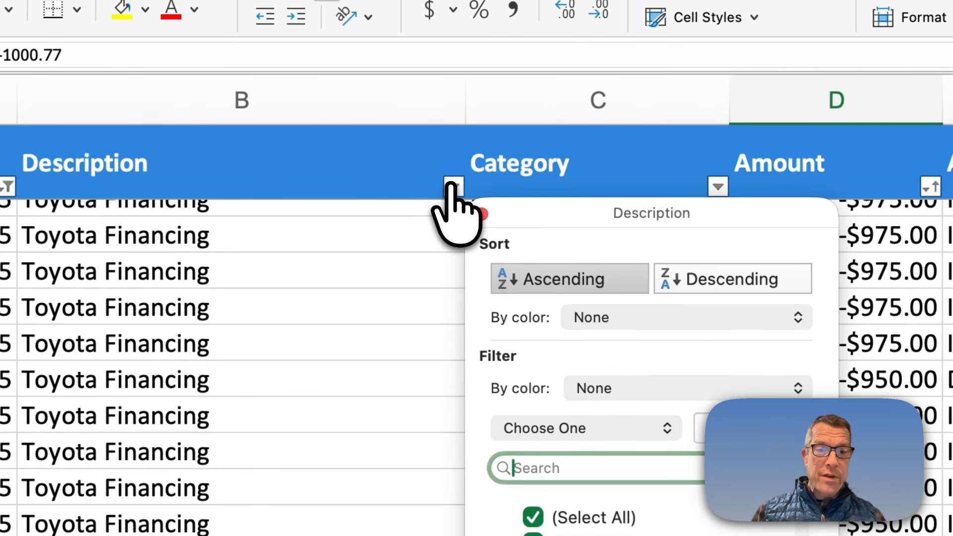
left_click(561, 277)
scroll(277, 319, "up", 5)
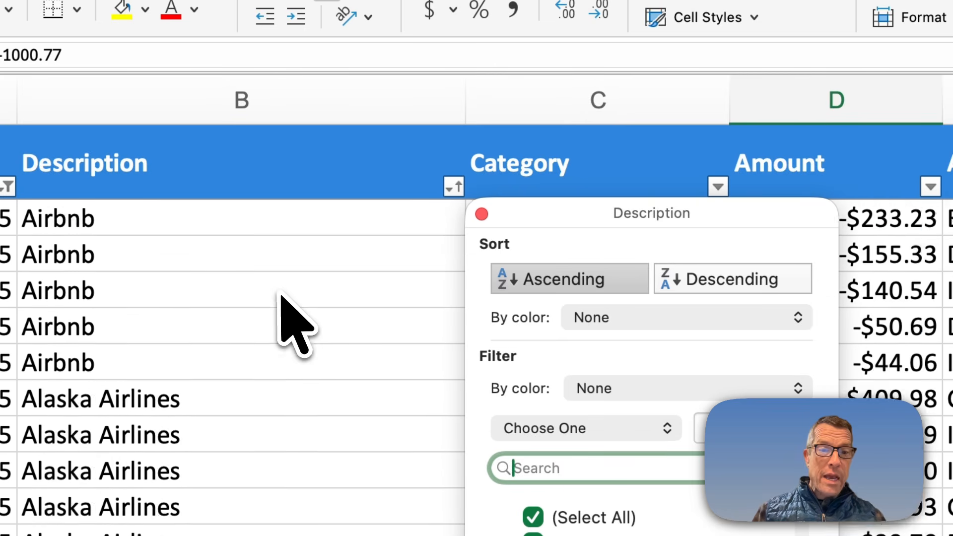
Look through the description-sorted 2025 transactions for charity payments whose category is missing or wrong.
scroll(279, 293, "down", 2)
left_click(279, 294)
scroll(648, 299, "down", 5)
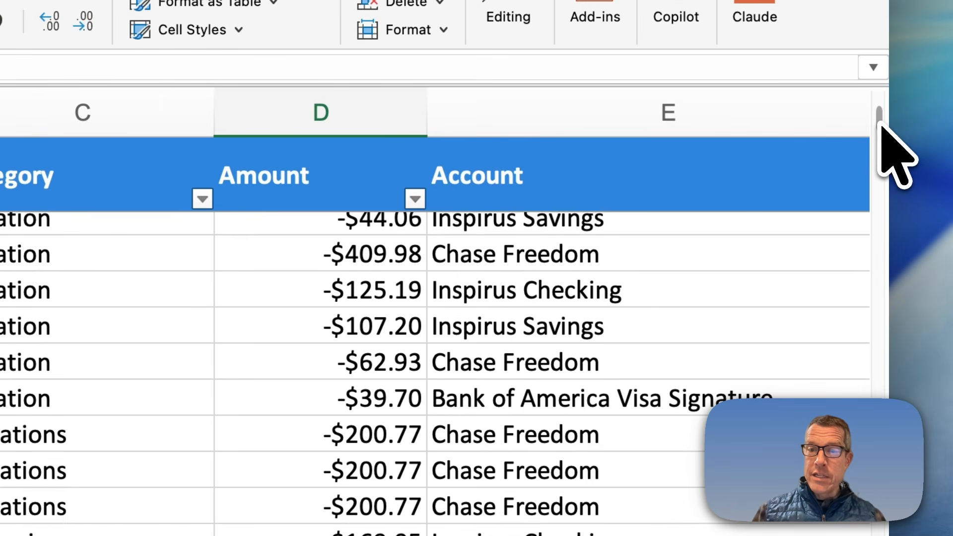
scroll(920, 80, "down", 3)
left_click_drag(880, 123, 940, 429)
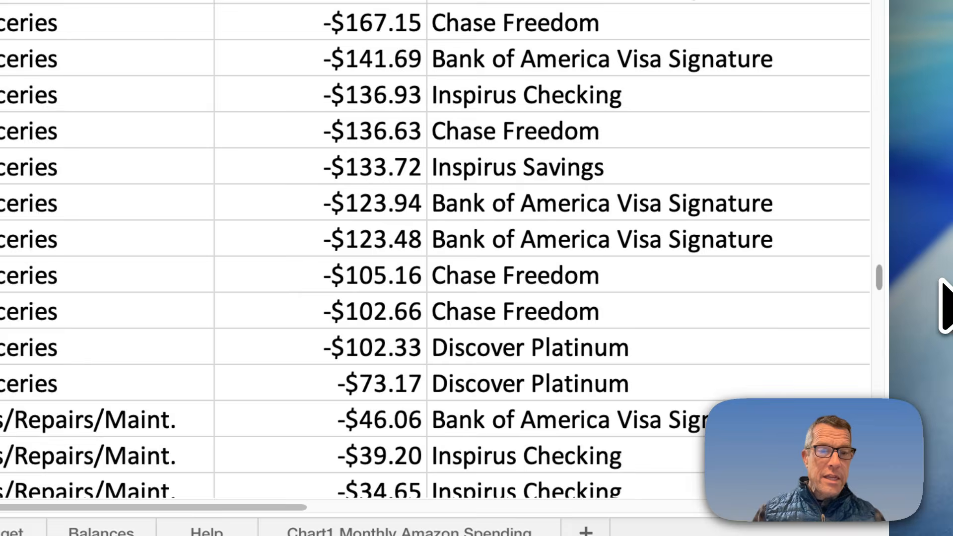
left_click_drag(939, 279, 943, 293)
scroll(374, 313, "down", 15)
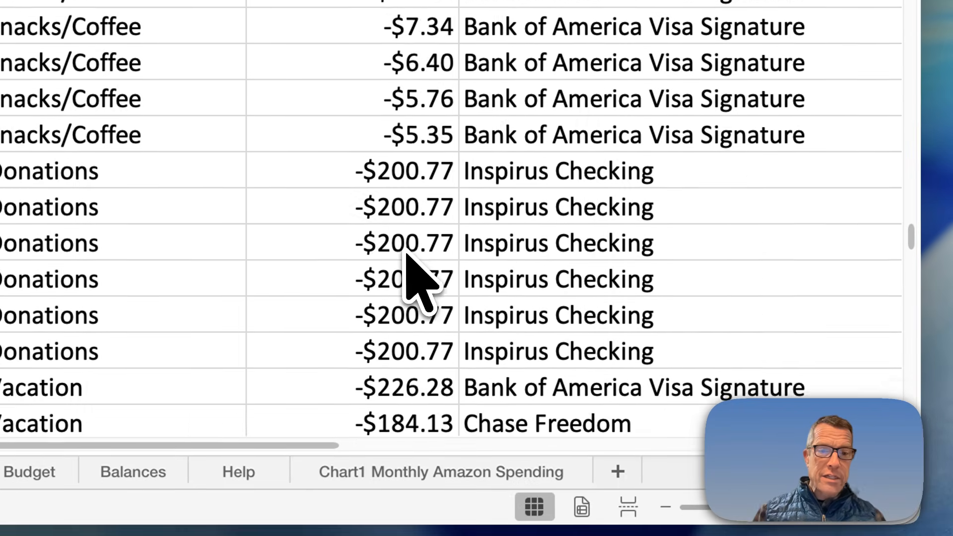
scroll(406, 254, "down", 15)
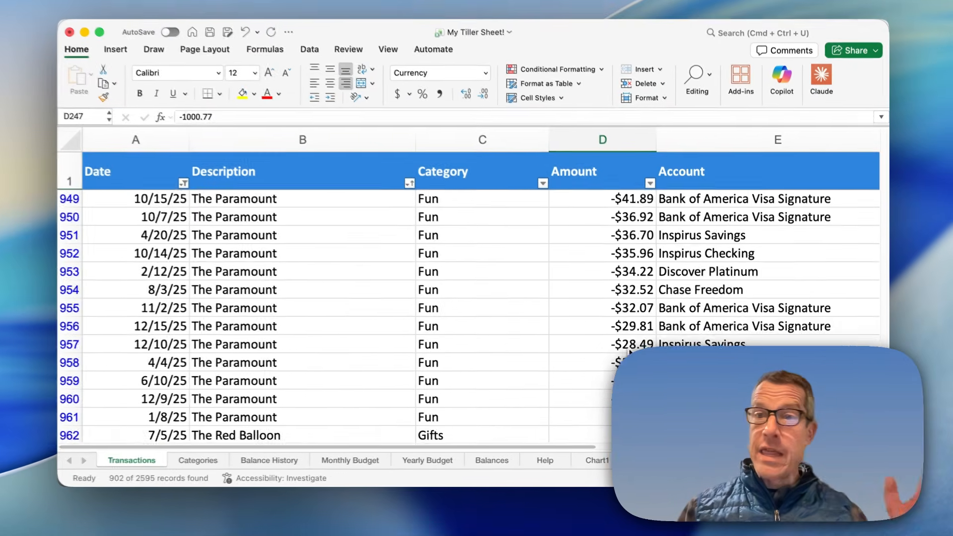
scroll(406, 254, "down", 20)
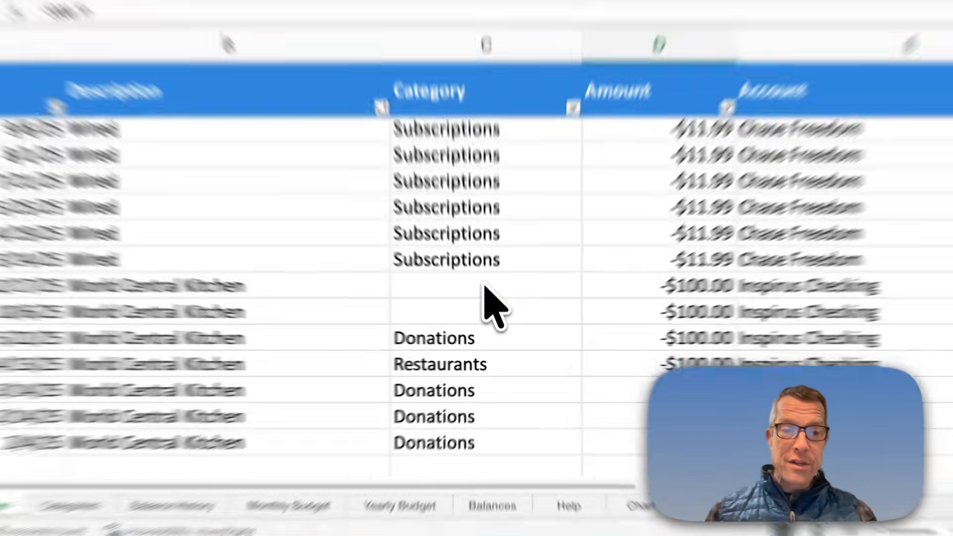
Set the category of the 12/17/25, 10/6/25 and 4/13/25 World Central Kitchen transactions to Donations.
left_click(489, 308)
type("Don")
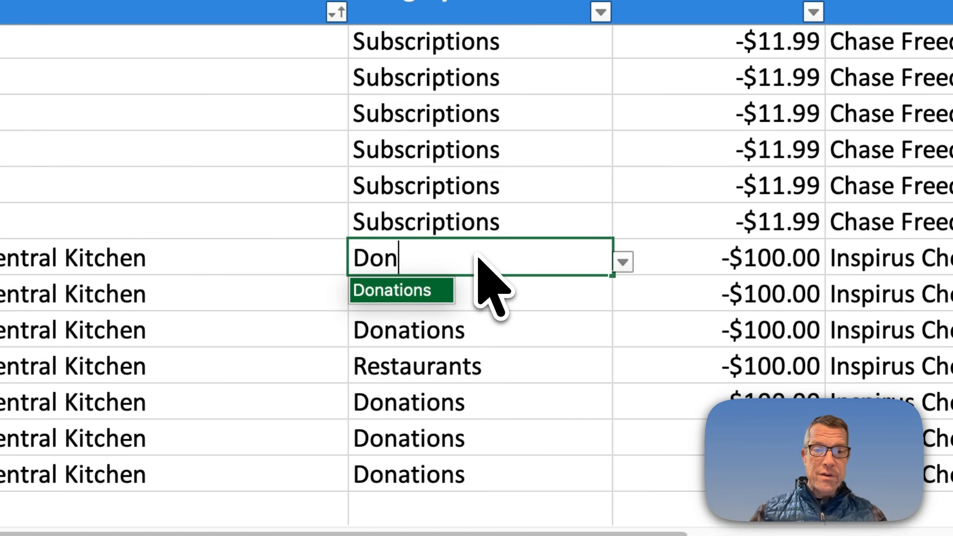
key("Return")
type("Don")
key("Return")
key("Return")
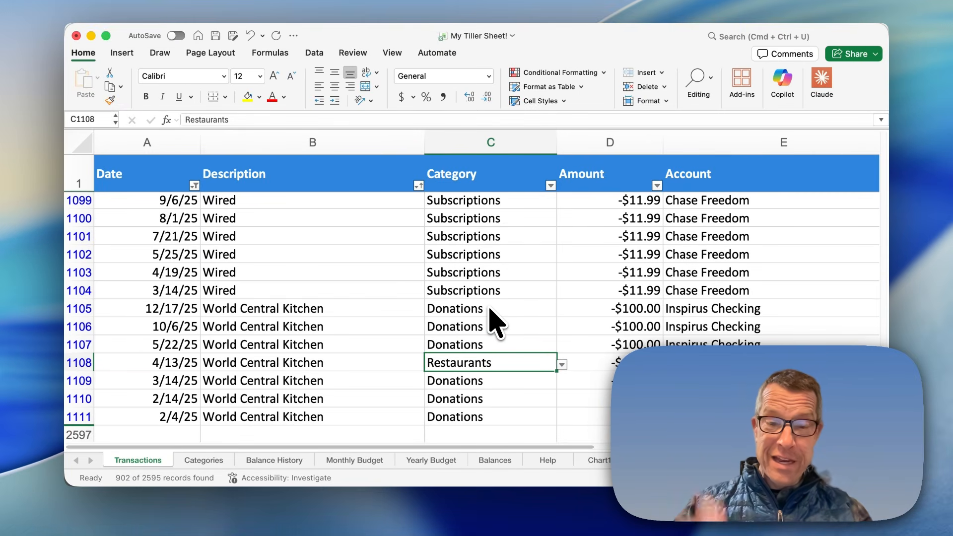
type("Don")
key("Return")
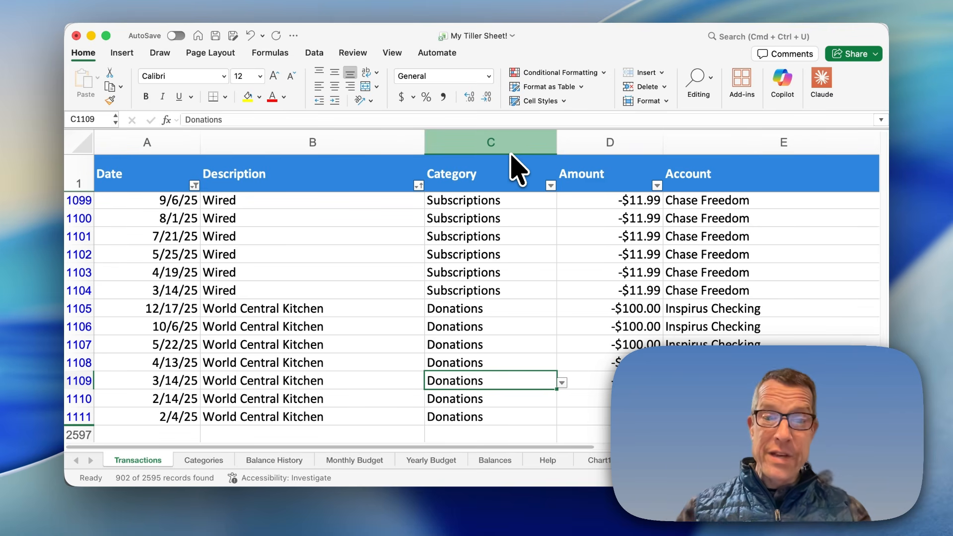
key("super+f")
type("check")
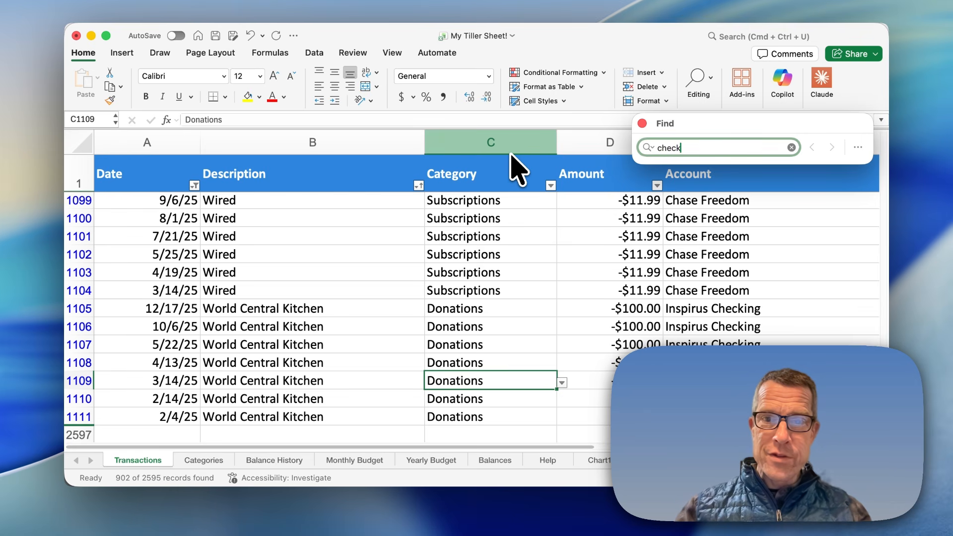
key("Escape")
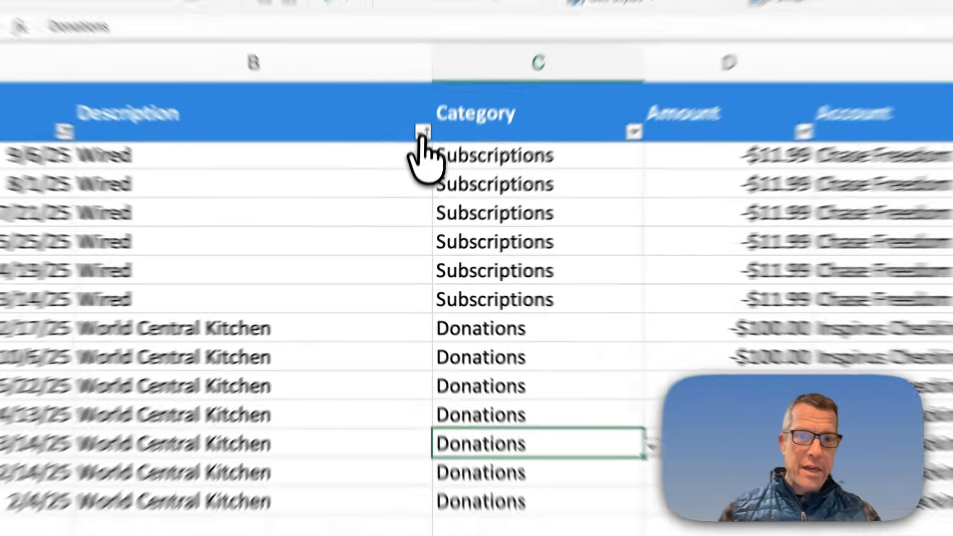
Filter the 2025 transactions to descriptions containing "check" and select the description of the 10/7/25 check payment.
left_click(423, 133)
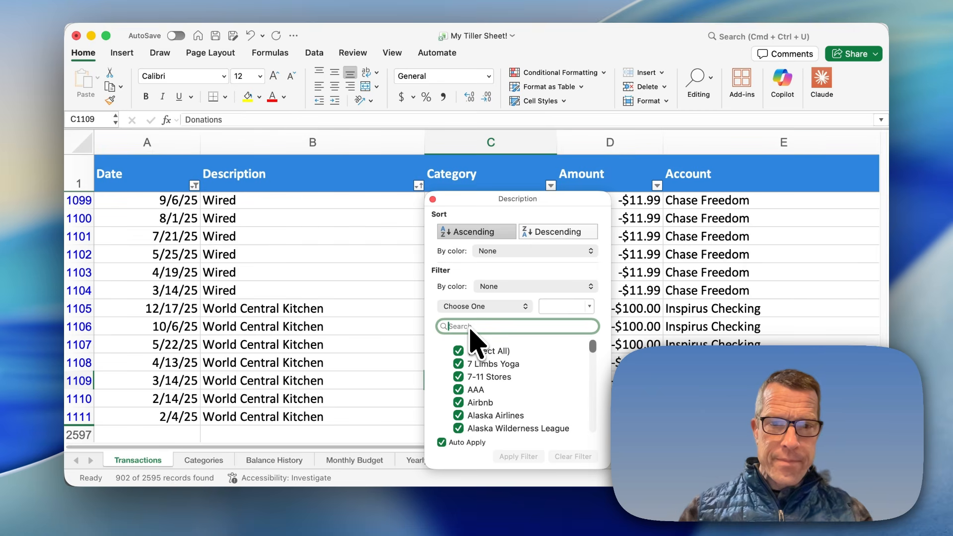
type("check")
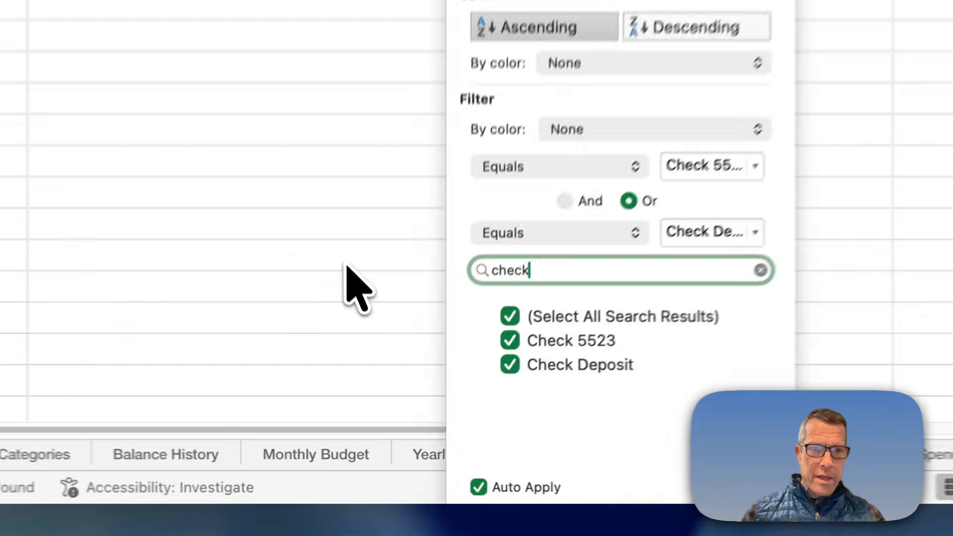
left_click(346, 266)
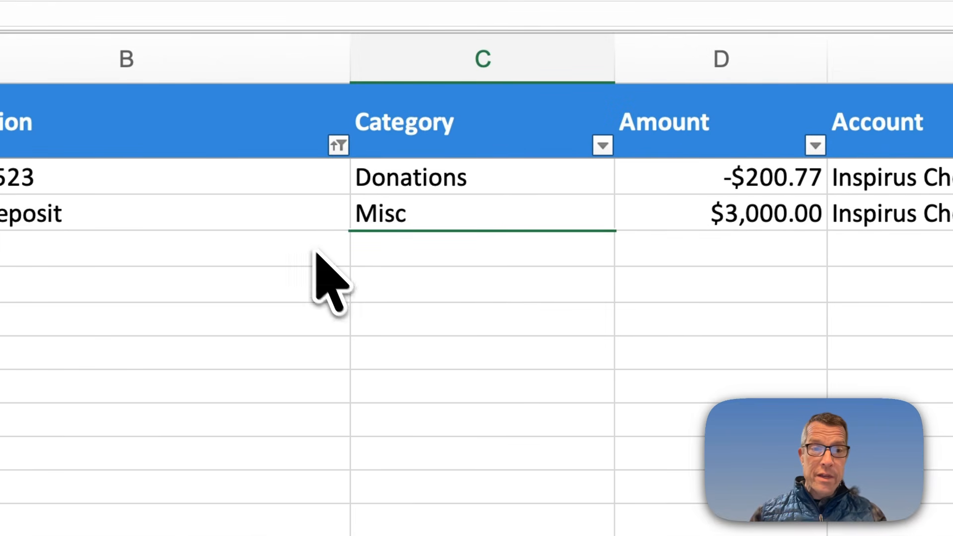
left_click(273, 193)
left_click(776, 186)
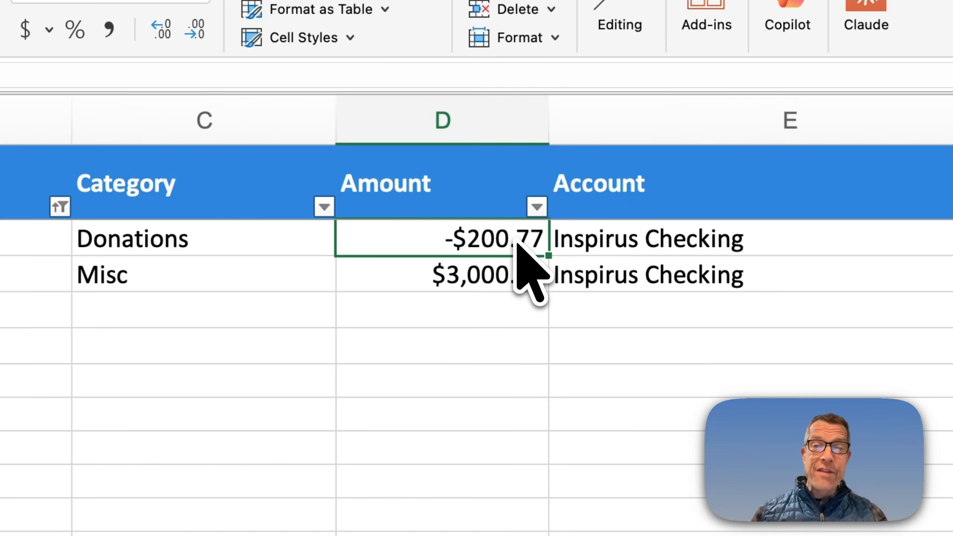
key("Left")
key("Left")
key("Left")
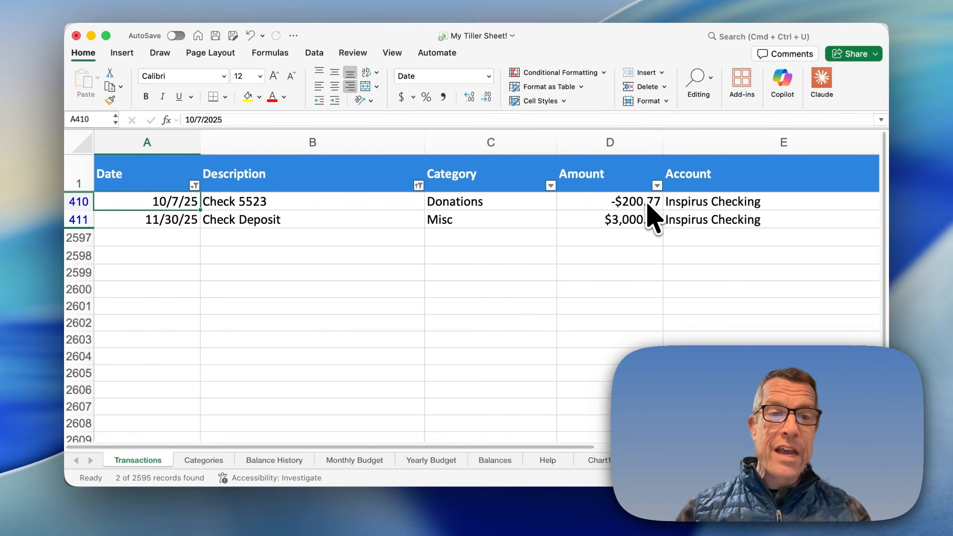
key("Right")
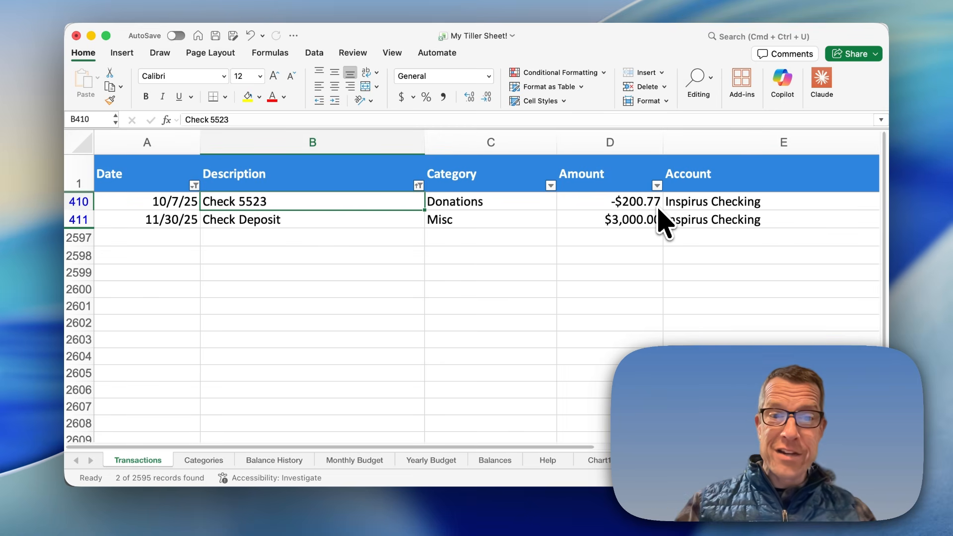
type("Smile Traion")
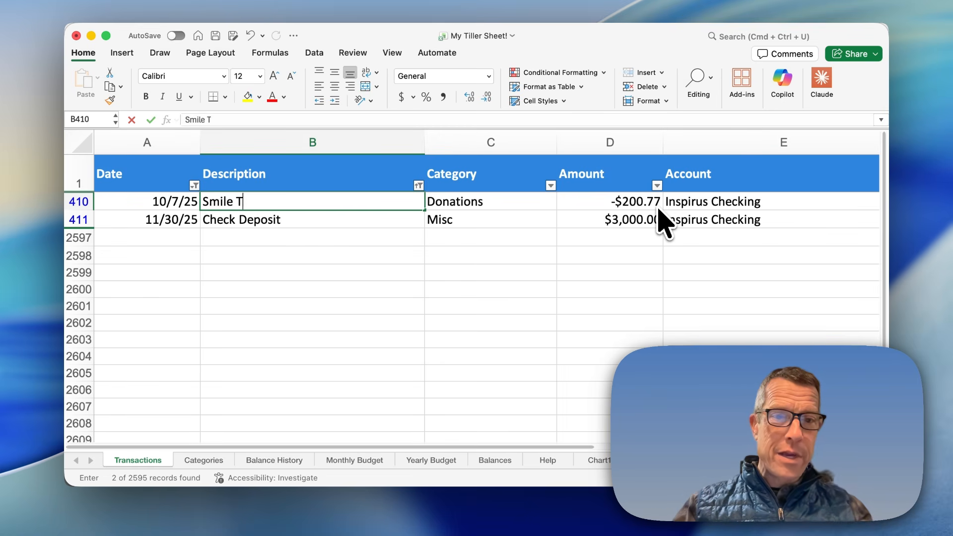
key("BackSpace")
key("BackSpace")
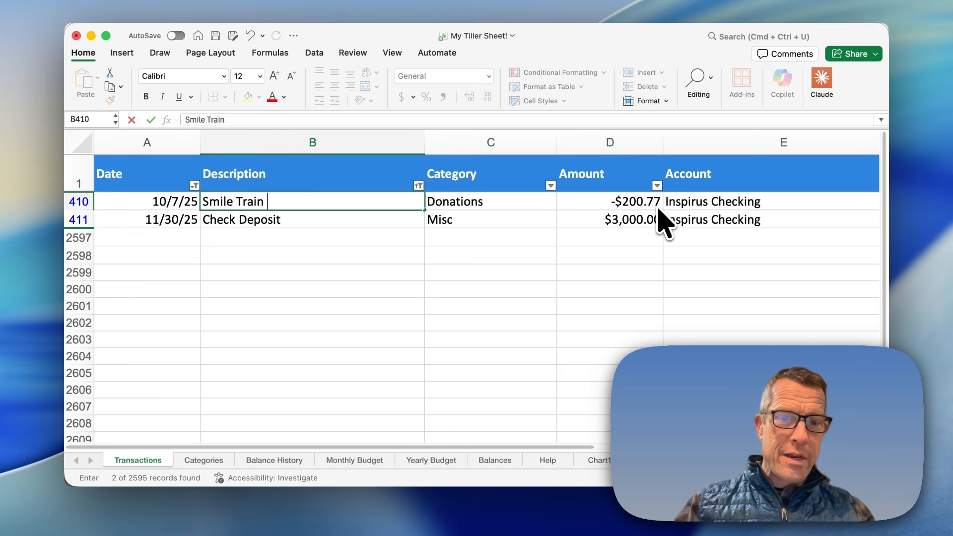
key("Escape")
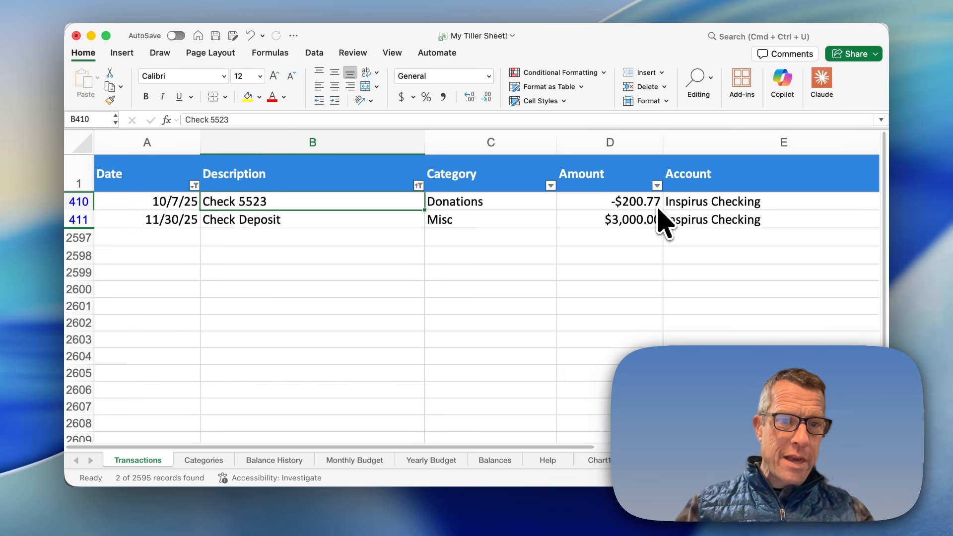
Change the description of the 10/7/25 check payment to Smile Train 5523.
type("Smile Tra")
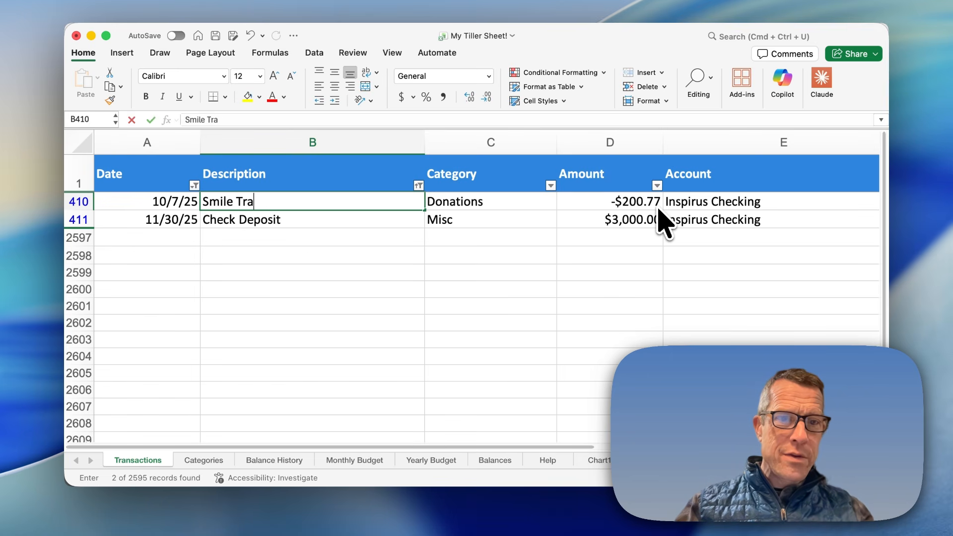
type("in 5523")
key("Return")
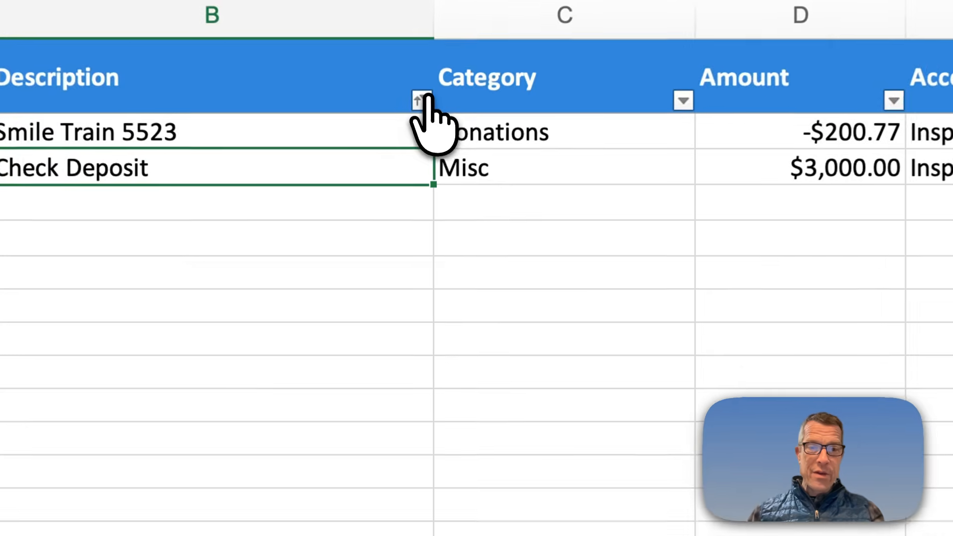
Clear the Description filter by selecting all descriptions again.
left_click(422, 101)
left_click(501, 467)
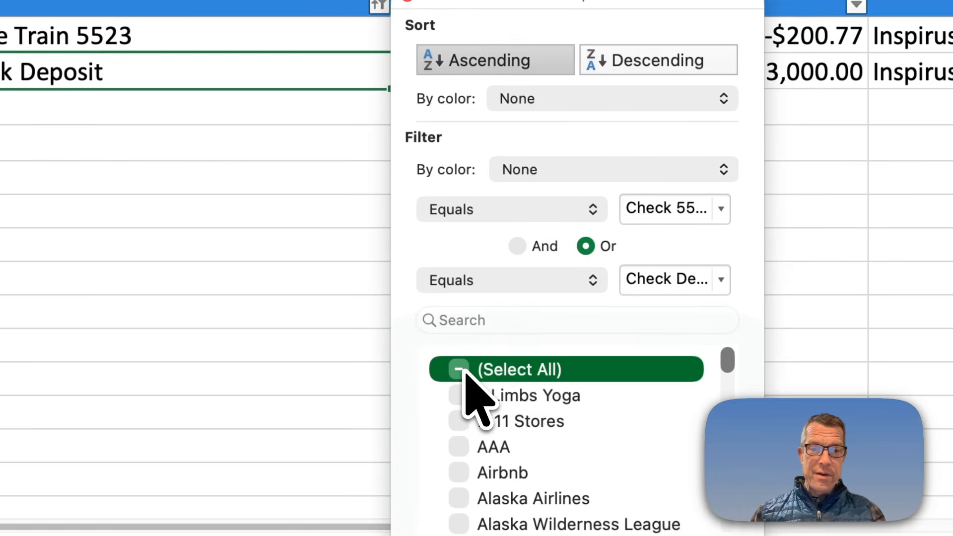
left_click(274, 359)
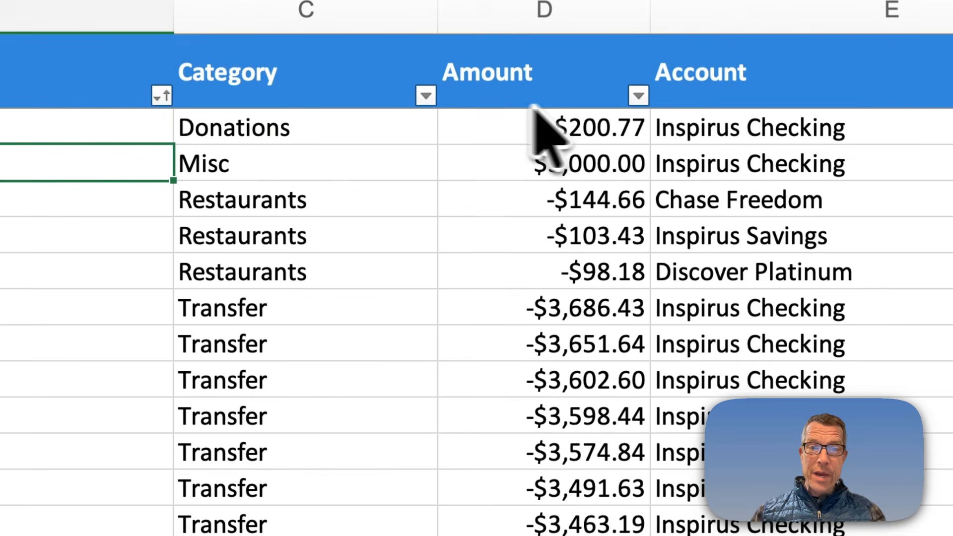
Filter the Category column to show only Donations.
left_click(425, 95)
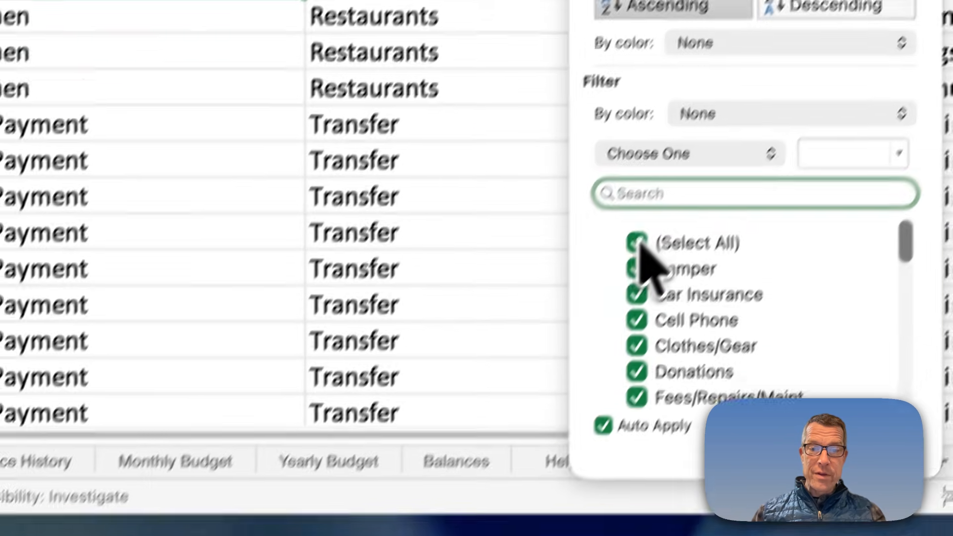
left_click(638, 242)
left_click(645, 370)
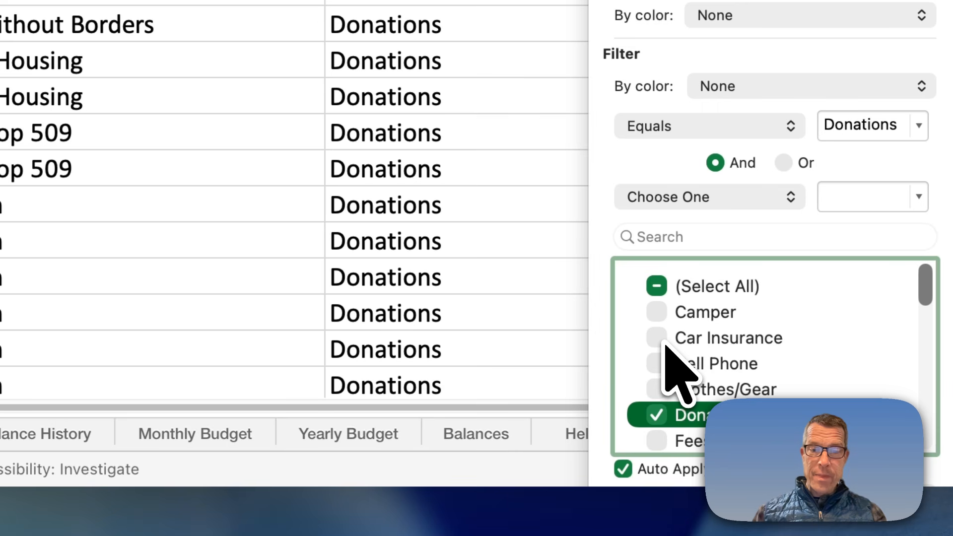
left_click(366, 312)
Review the filtered donations, then select and copy the whole filtered table with its header row.
scroll(151, 214, "down", 5)
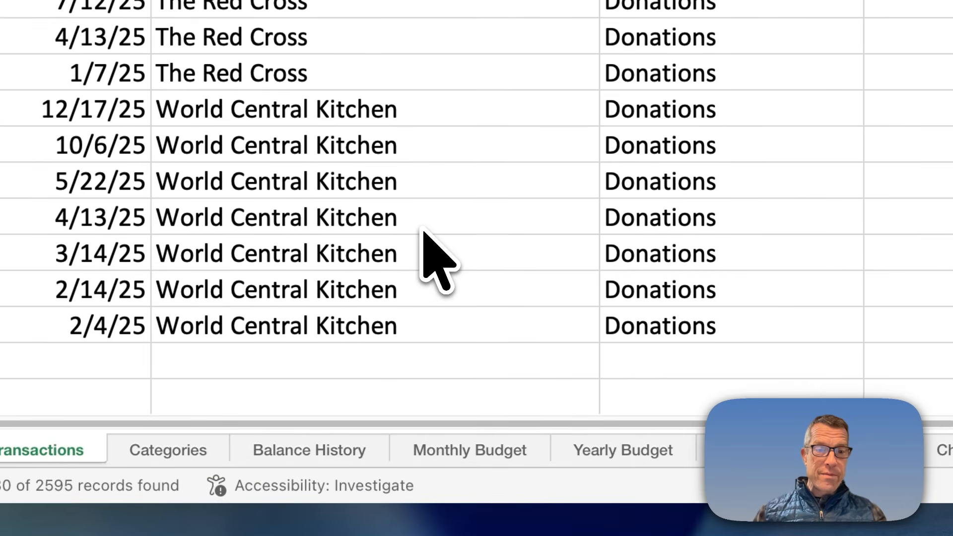
scroll(148, 214, "up", 6)
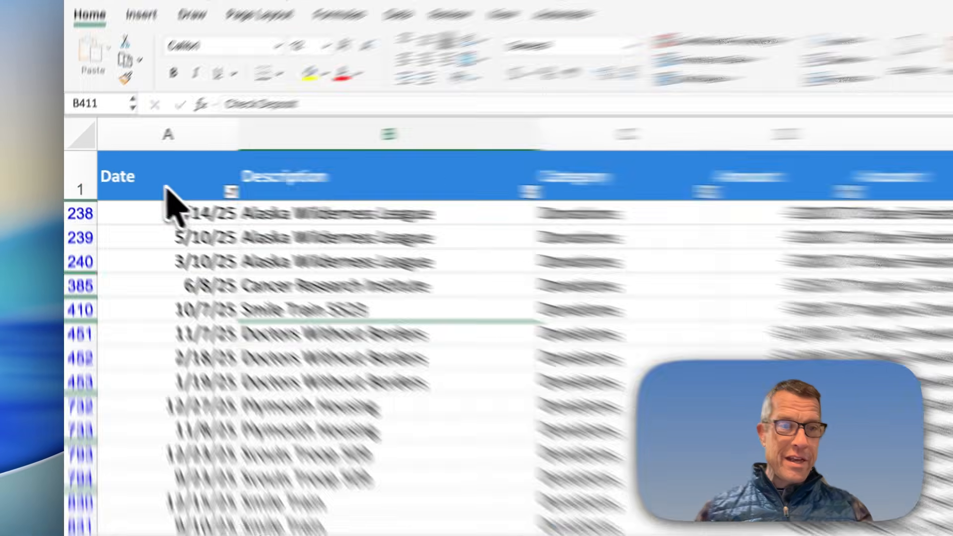
left_click(140, 188)
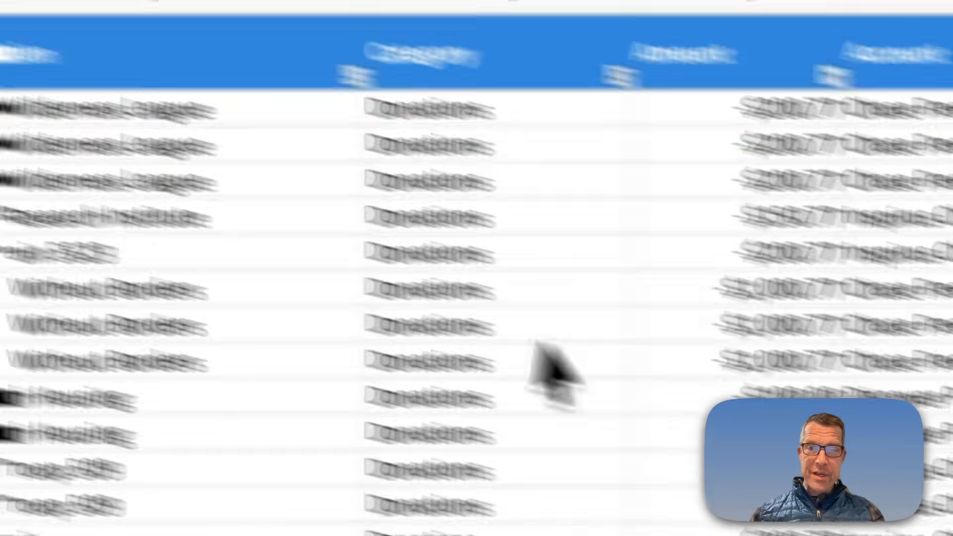
scroll(579, 356, "down", 3)
scroll(446, 341, "down", 5)
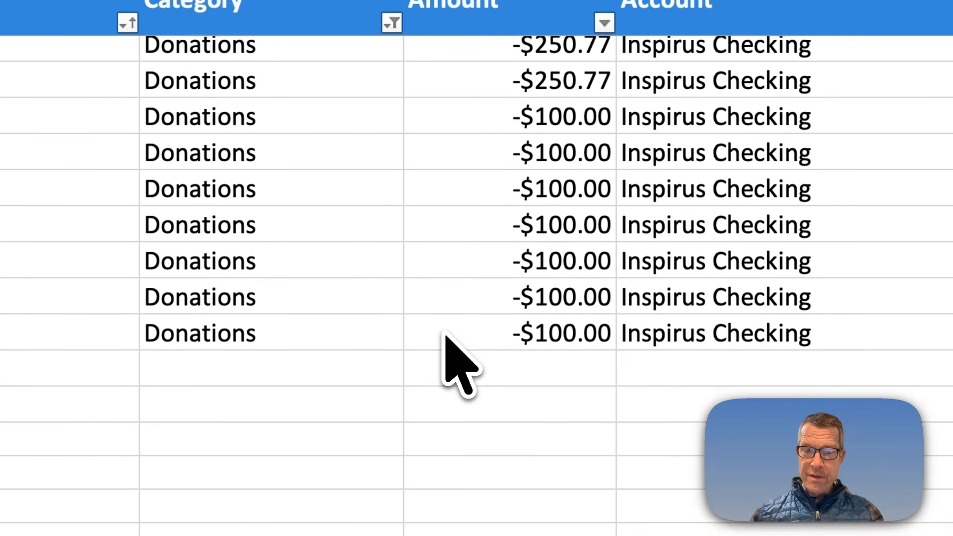
key("ctrl+a")
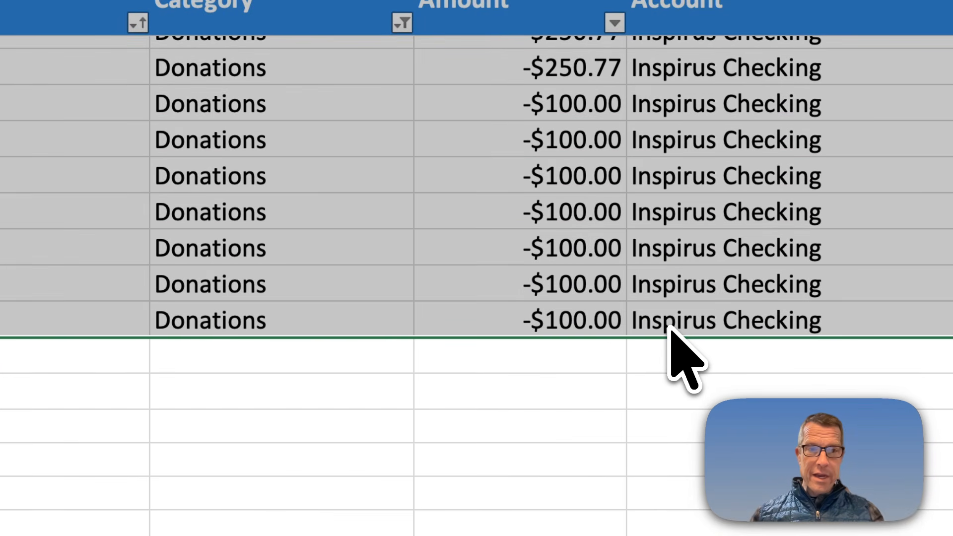
key("super+c")
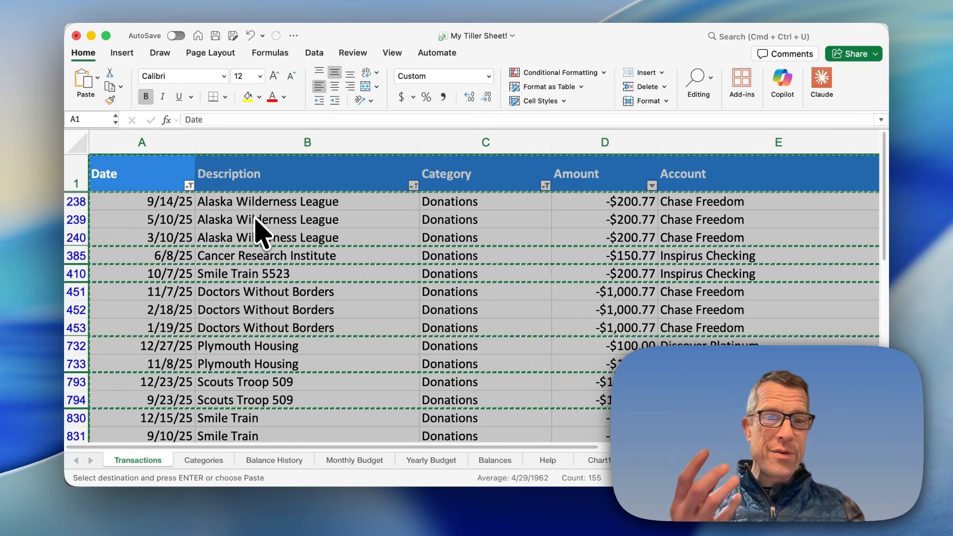
Switch to the Taxes 2025 workbook and paste the copied donations table at cell A1 of Sheet1.
key("super+grave")
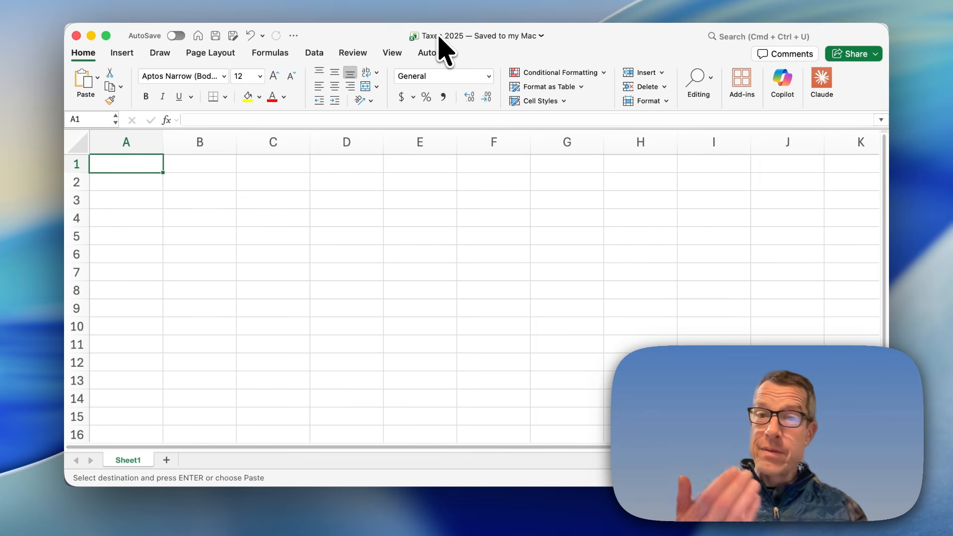
key("super+v")
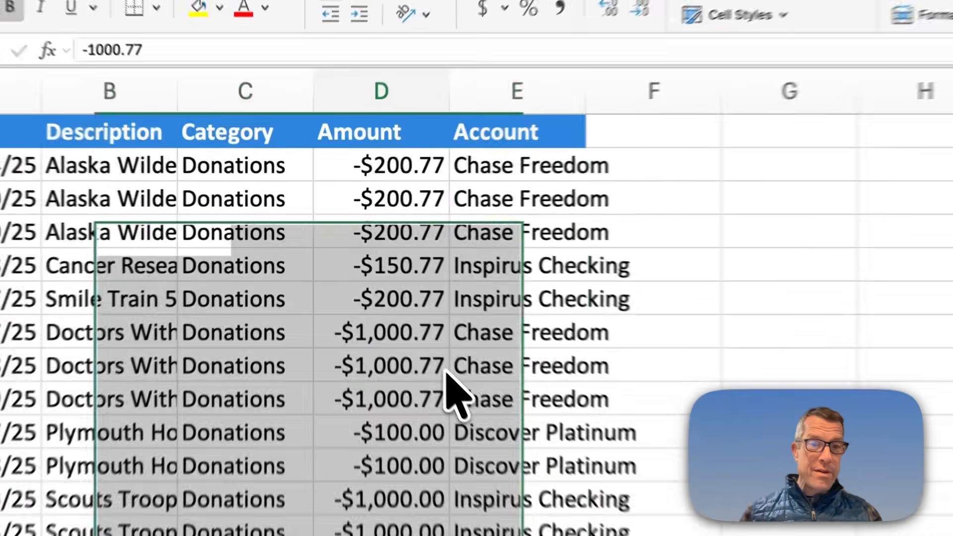
left_click(444, 370)
Widen the Description and Account columns so their full text fits.
left_click_drag(177, 91, 394, 90)
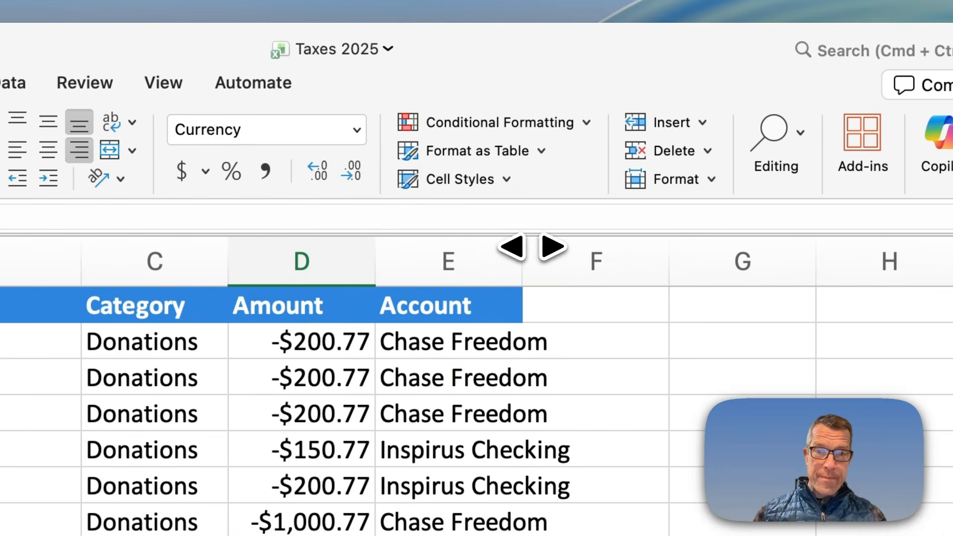
left_click_drag(514, 250, 691, 249)
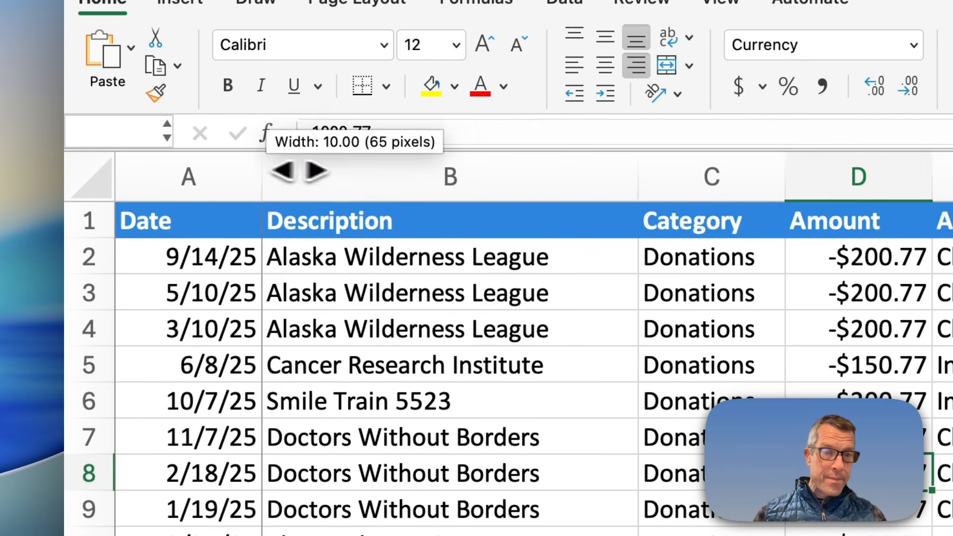
Widen the Date column and look through the pasted donations down to the last row.
left_click_drag(297, 171, 380, 171)
left_click(628, 365)
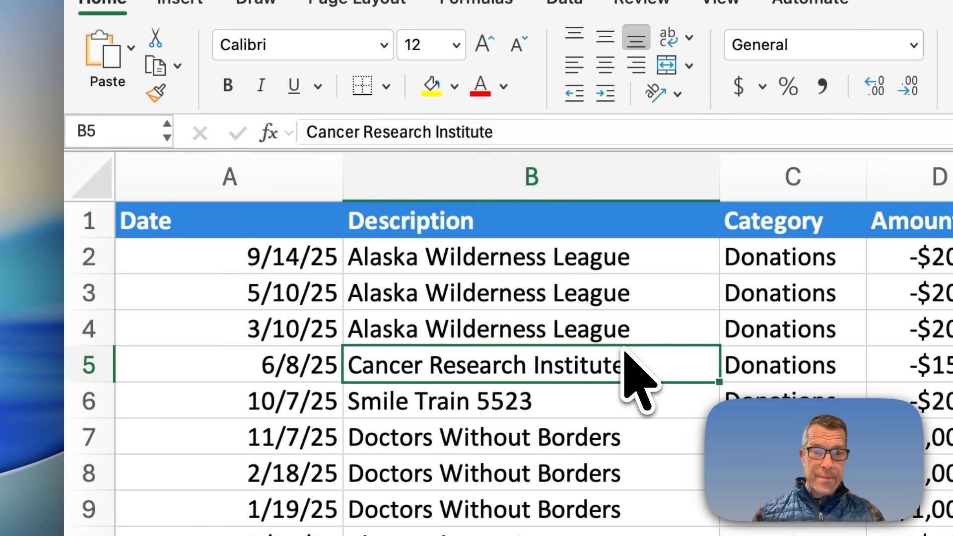
scroll(624, 351, "down", 15)
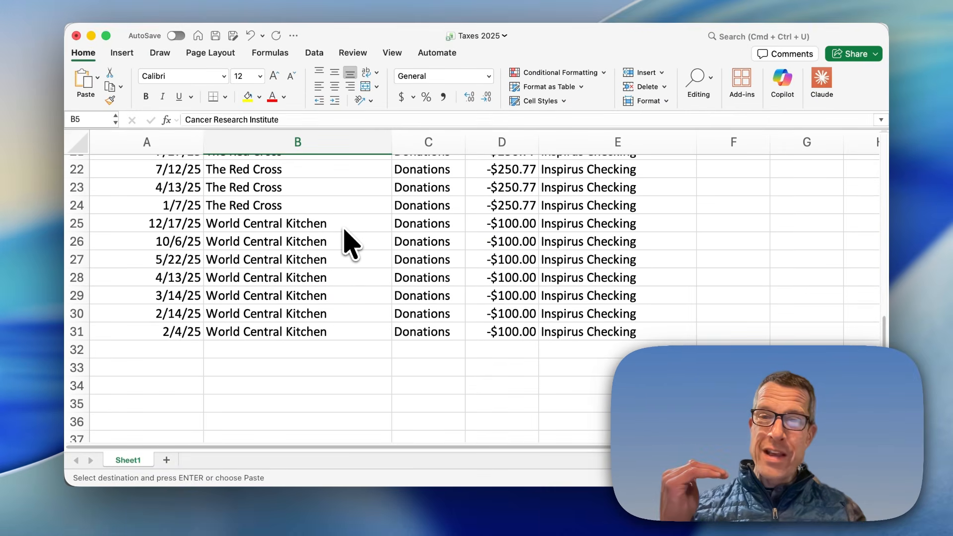
scroll(346, 241, "up", 1)
scroll(346, 241, "up", 10)
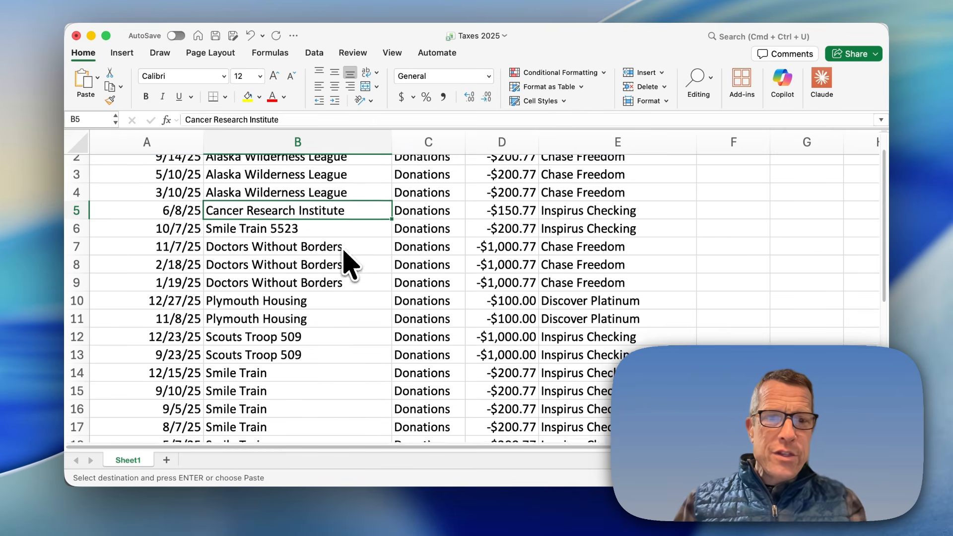
scroll(347, 262, "up", 1)
Delete the two Scouts Troop 509 rows from the donations list.
scroll(347, 262, "down", 3)
scroll(347, 262, "down", 2)
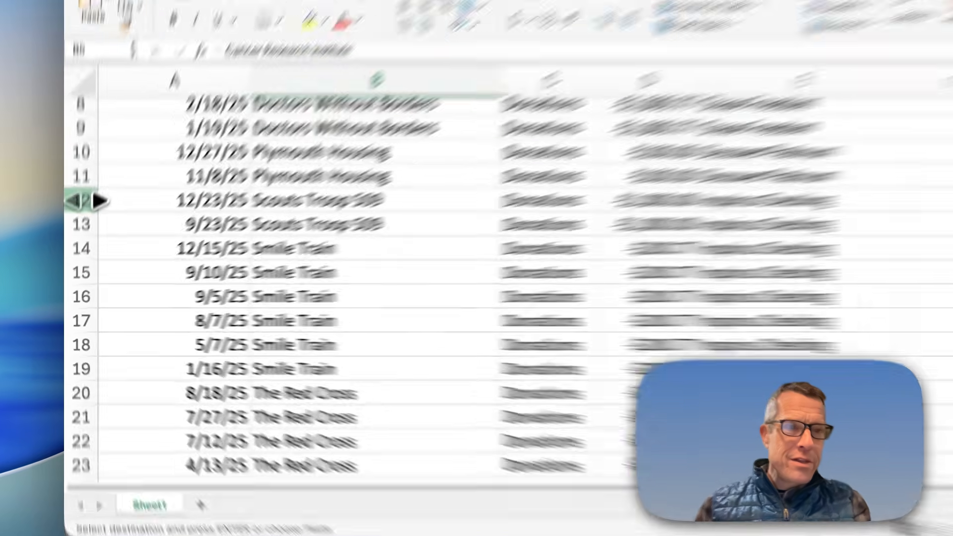
left_click_drag(85, 233, 80, 243)
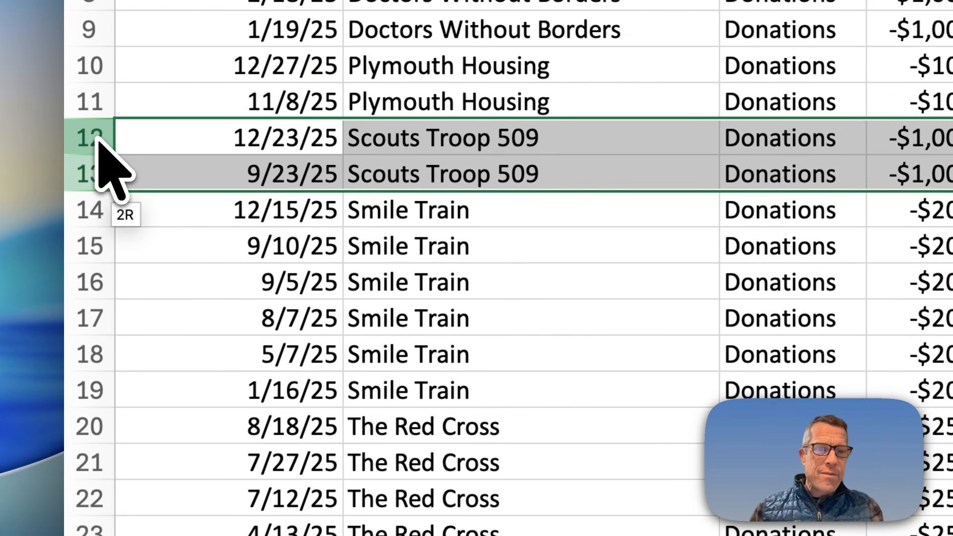
left_click_drag(98, 140, 97, 139)
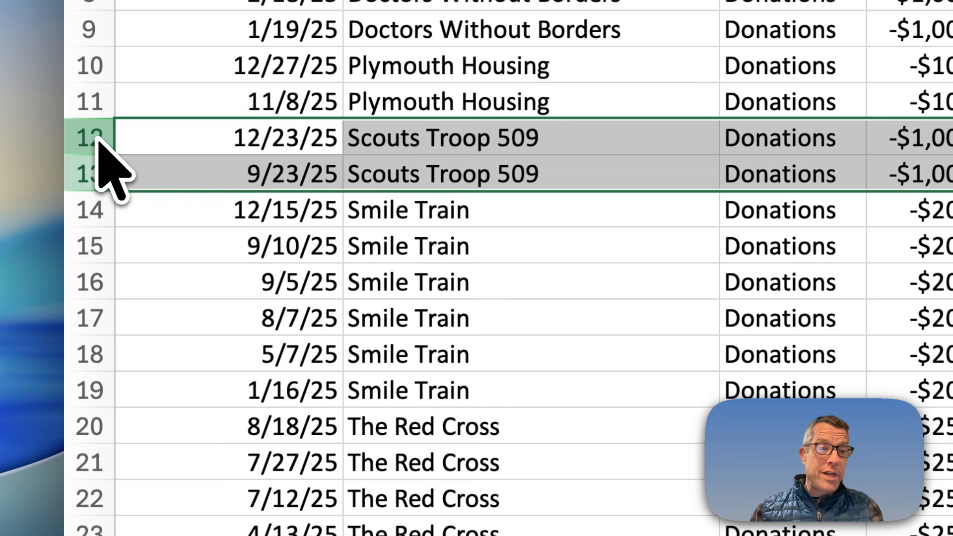
right_click(98, 149)
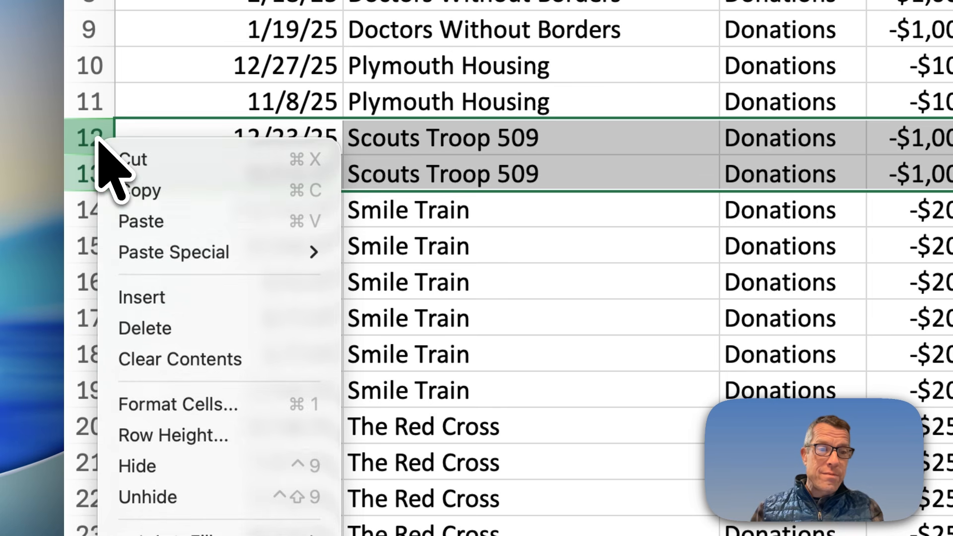
left_click(175, 328)
left_click(444, 224)
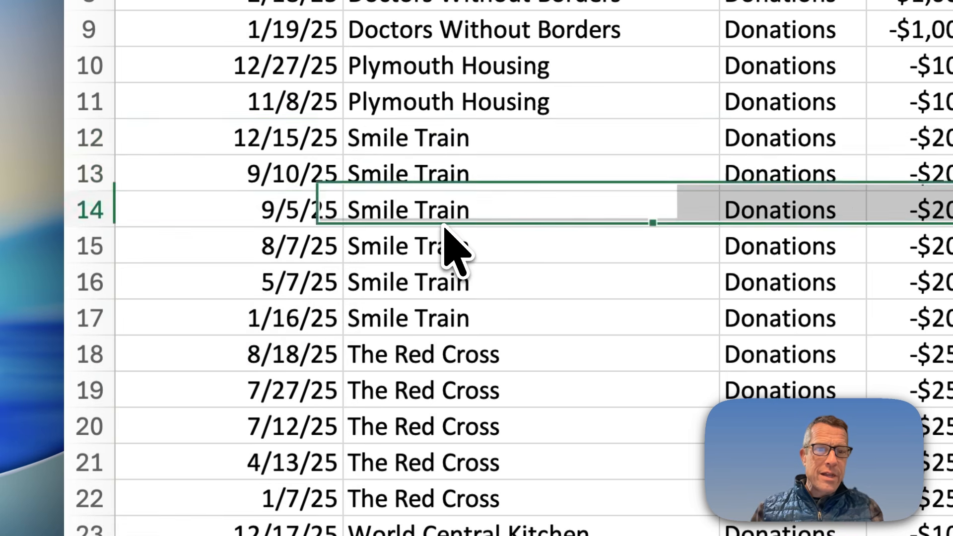
Enter the label Total in the Description column, directly below the last World Central Kitchen donation (cell B30).
scroll(443, 226, "down", 5)
scroll(444, 224, "up", 4)
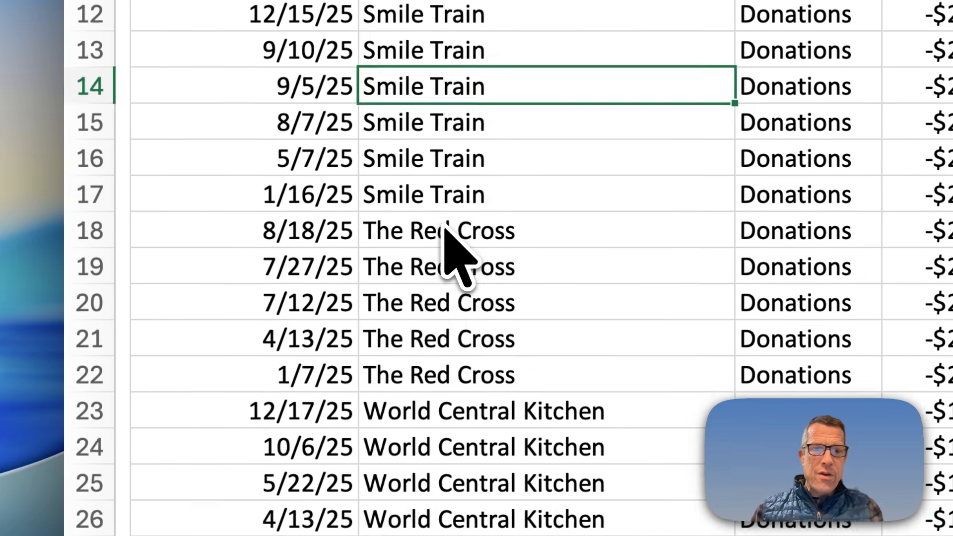
scroll(444, 225, "up", 5)
scroll(444, 226, "down", 7)
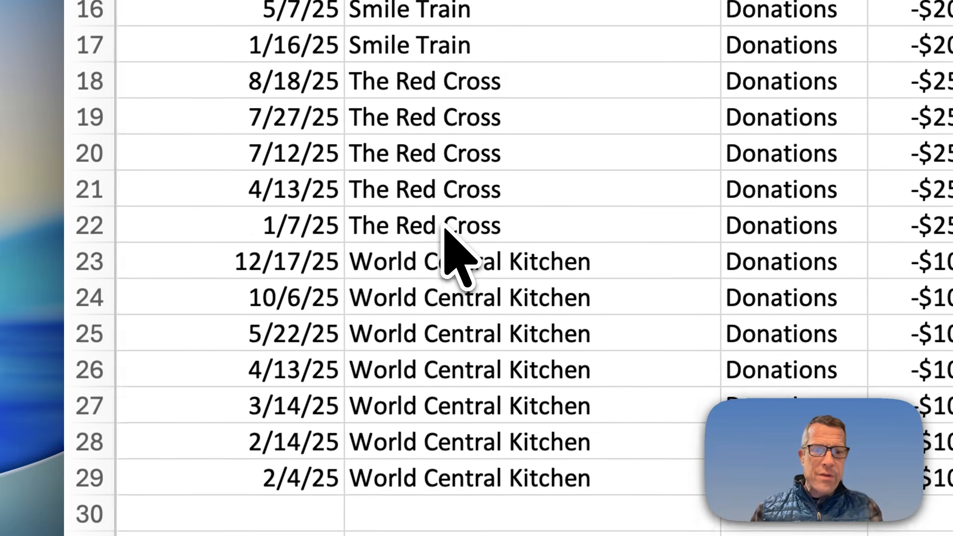
scroll(444, 226, "down", 2)
left_click(451, 380)
type("T")
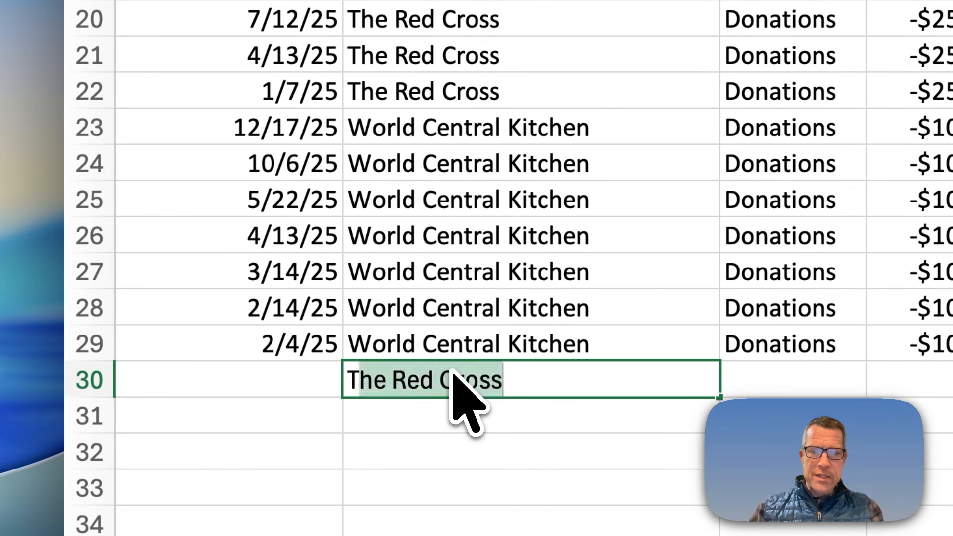
type("otal")
Add a SUM formula for D2:D29 in the Amount column of the Total row.
key("Tab")
key("Tab")
type("=s")
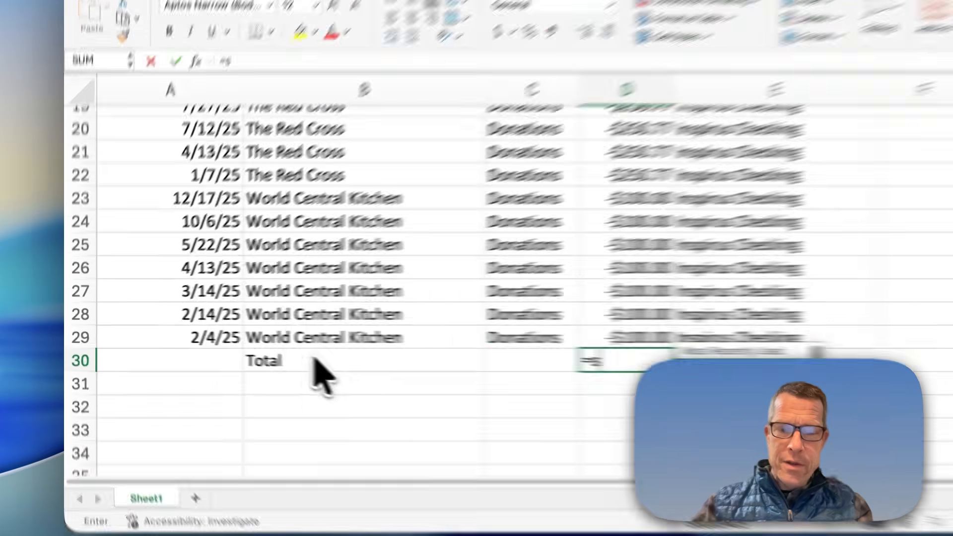
type("um(")
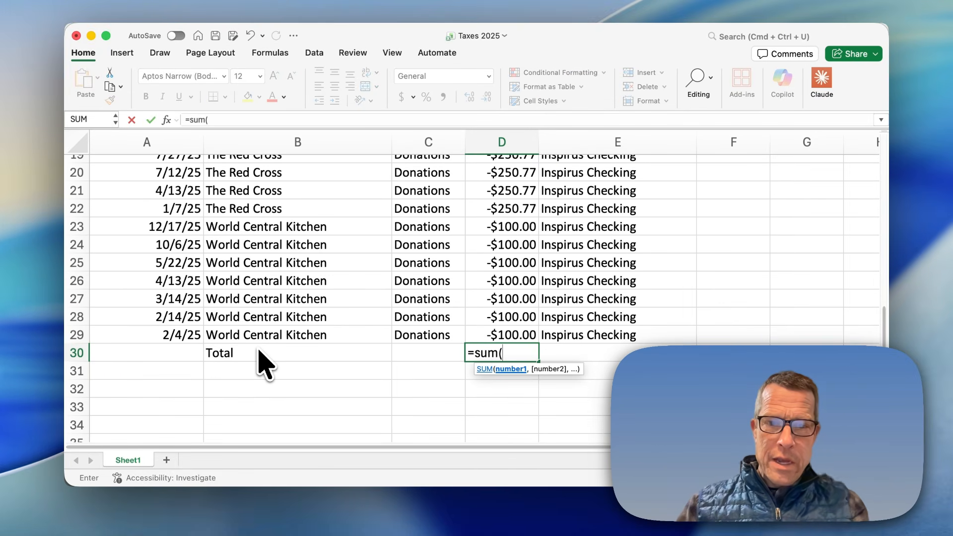
key("Up")
key("super+shift+Up")
key("shift+Down")
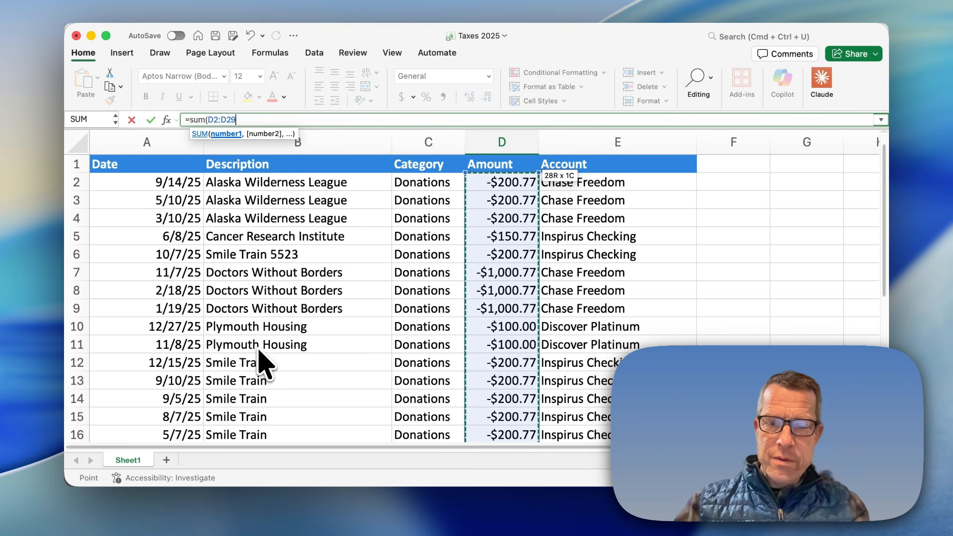
key("Return")
key("Up")
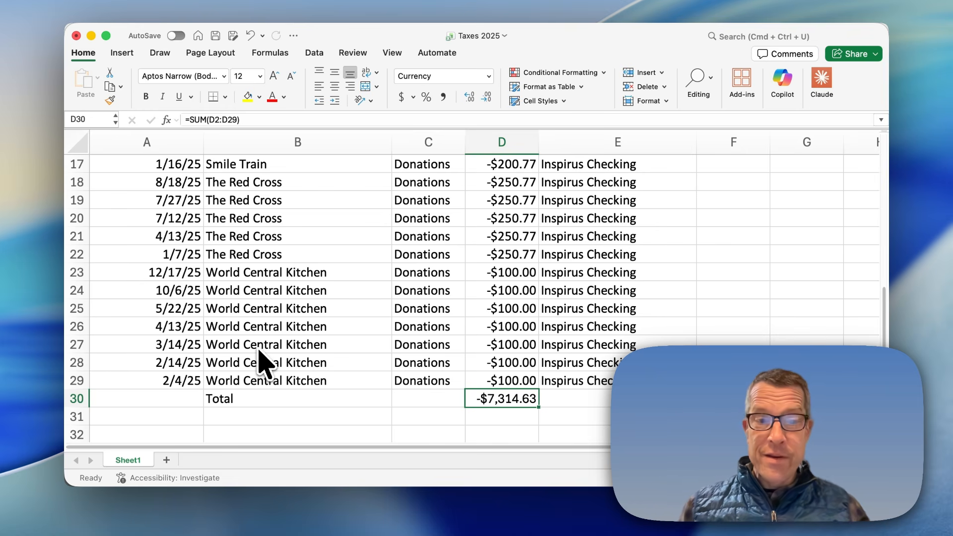
Make the Total row bold from the label through the summed amount.
key("shift+Left")
key("shift+Left")
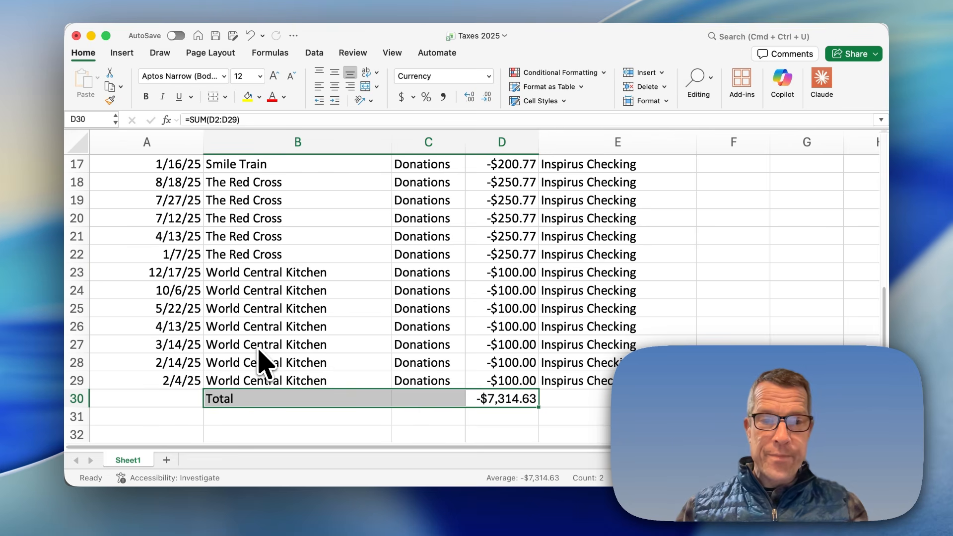
key("super+b")
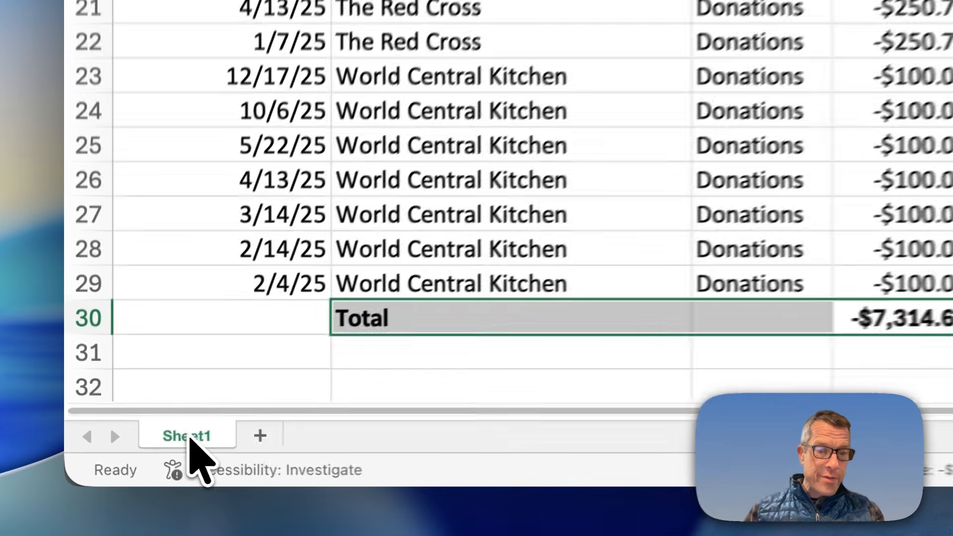
Rename Sheet1 as Donations and add a new blank sheet after it.
double_click(129, 460)
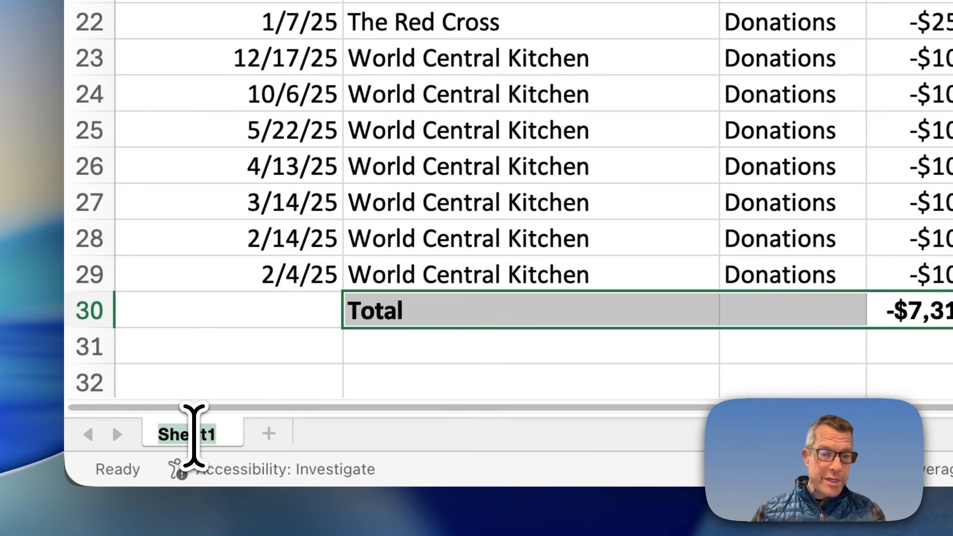
type("Donatioons")
key("Return")
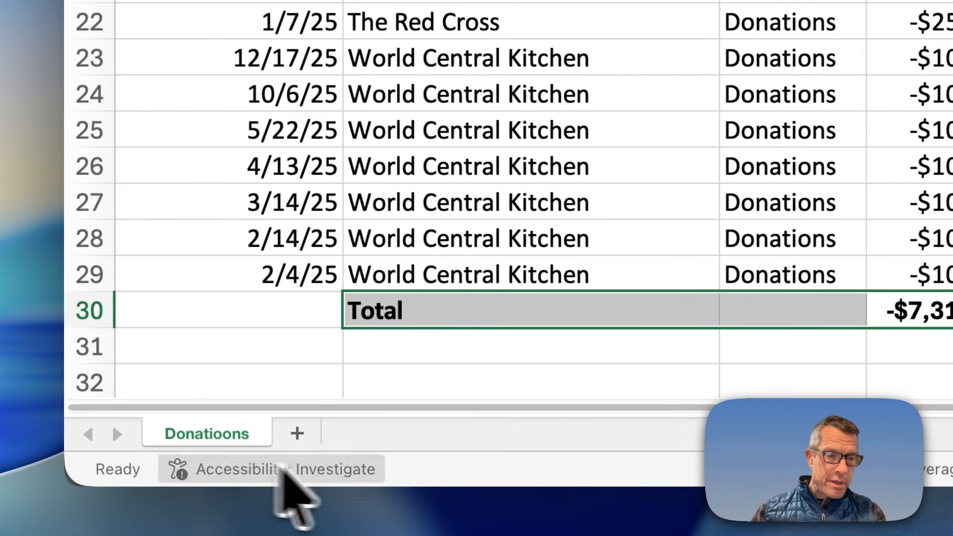
double_click(213, 436)
type("Donation")
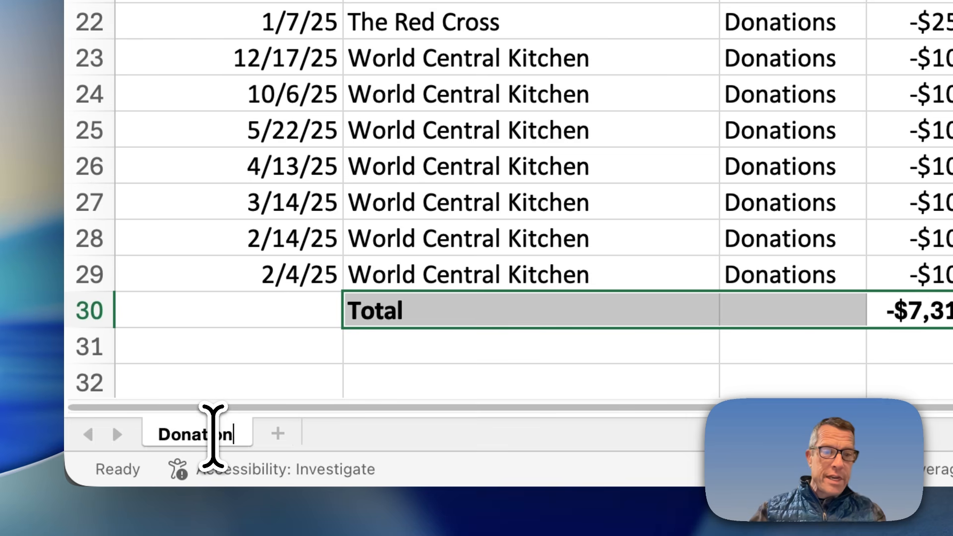
type("s")
key("Return")
left_click(287, 433)
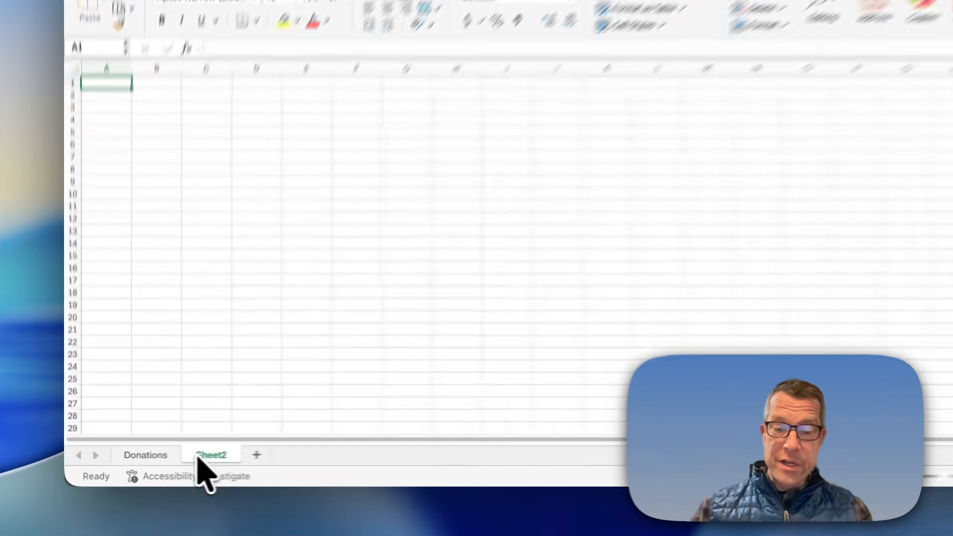
type("Med")
key("BackSpace")
key("BackSpace")
key("BackSpace")
key("Escape")
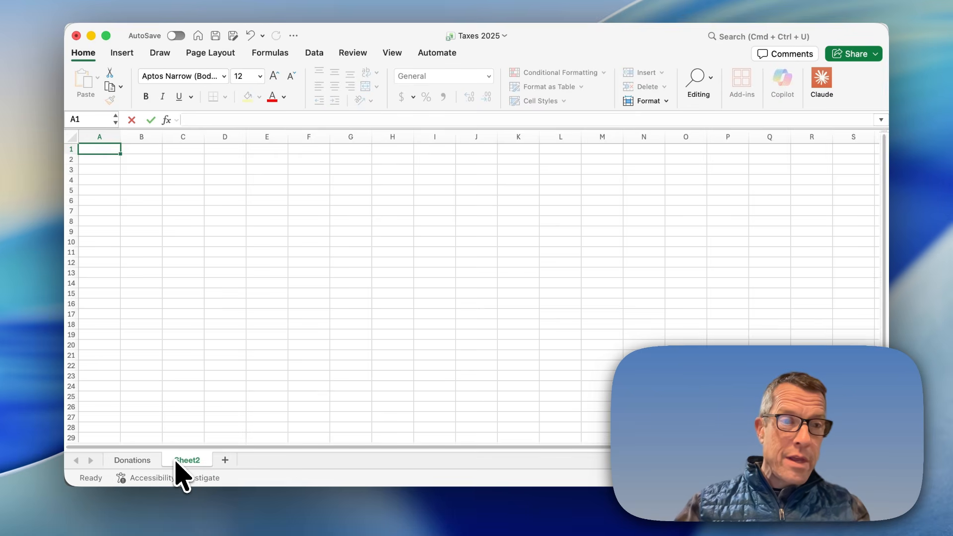
Rename Sheet2 as Medical.
double_click(183, 461)
type("Medicals")
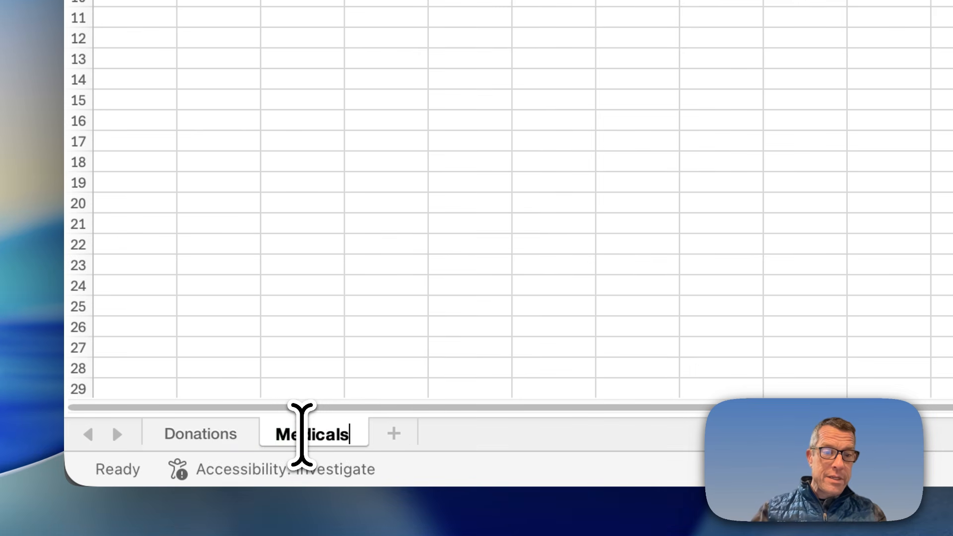
key("BackSpace")
key("Return")
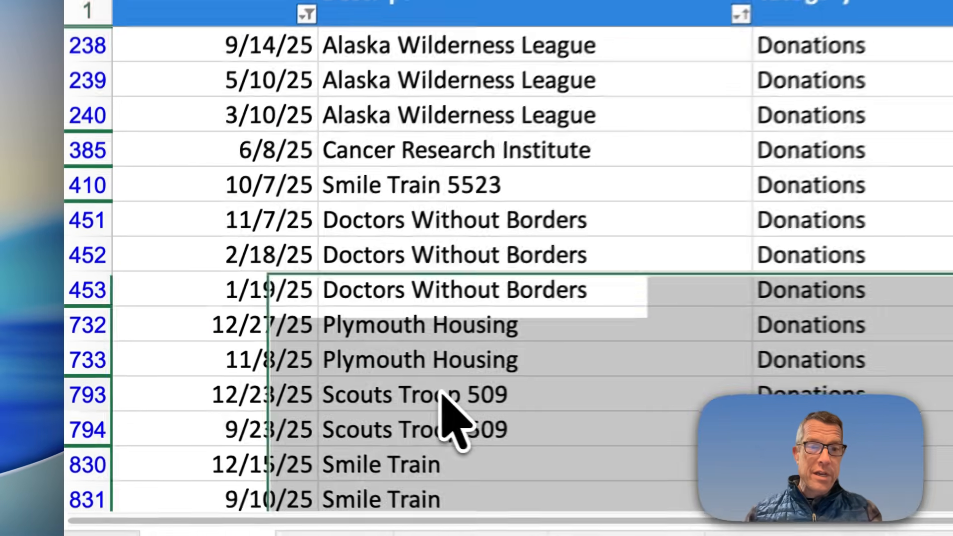
In the My Tiller Sheet! workbook, sort the filtered donations by Amount in ascending order and look through them.
left_click(204, 385)
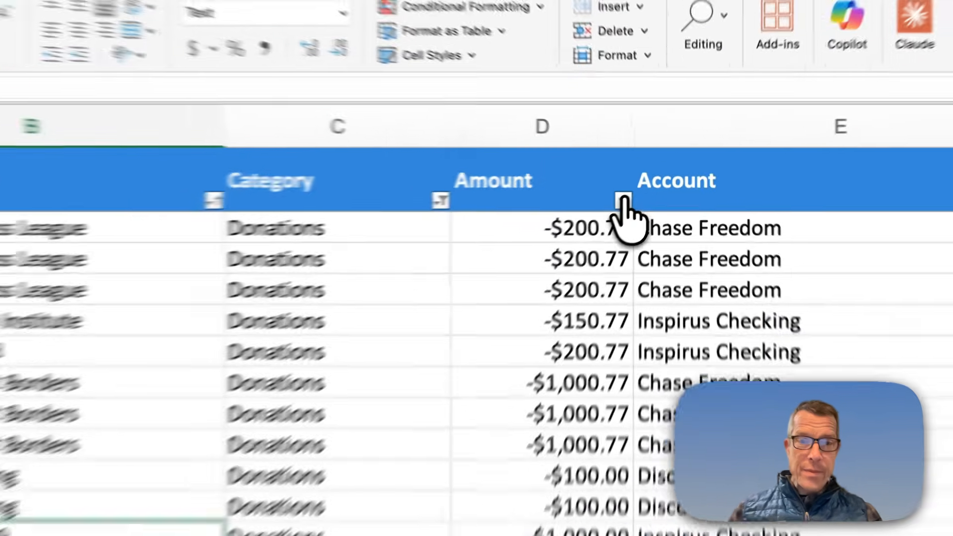
left_click(651, 185)
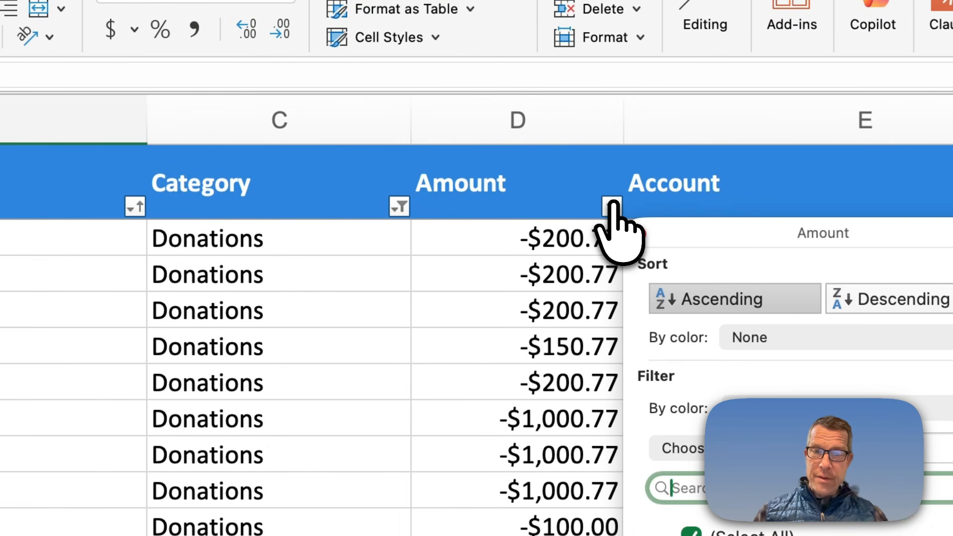
left_click(681, 299)
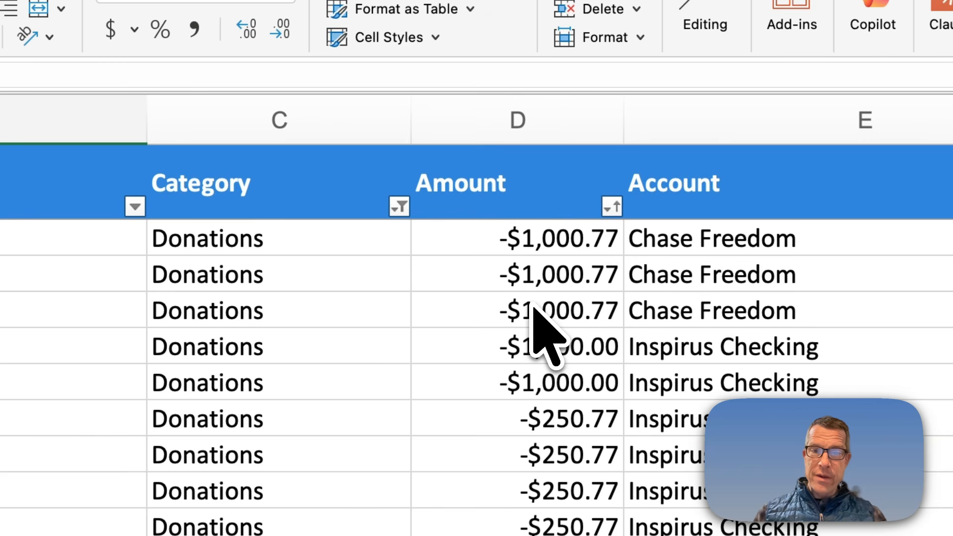
scroll(532, 306, "down", 5)
scroll(532, 306, "up", 5)
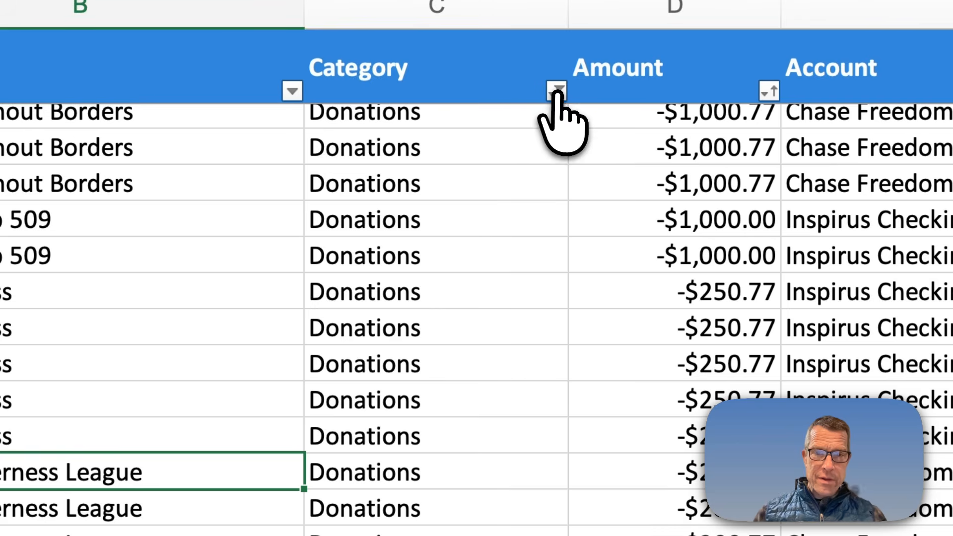
Clear the Donations filter on the Category column so all categories are included.
left_click(533, 108)
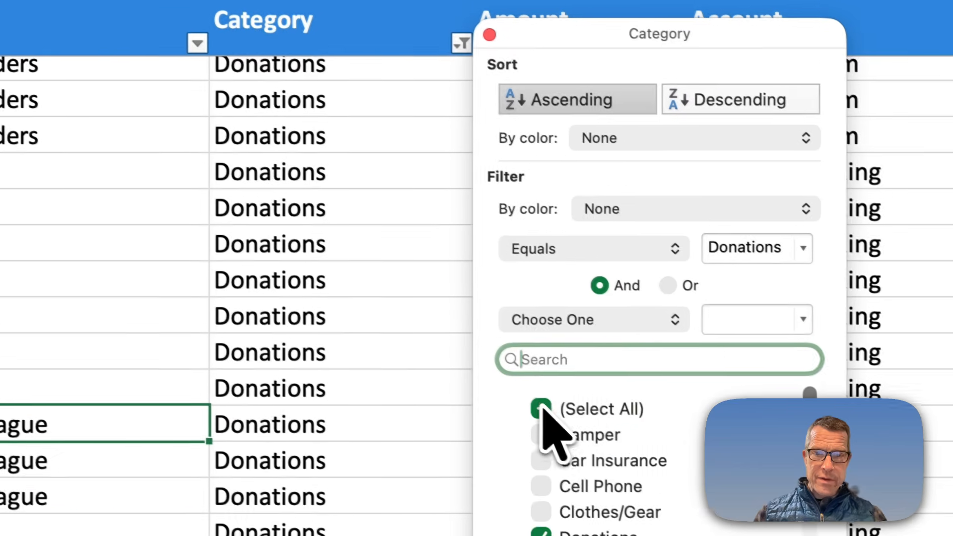
left_click(636, 455)
left_click(492, 337)
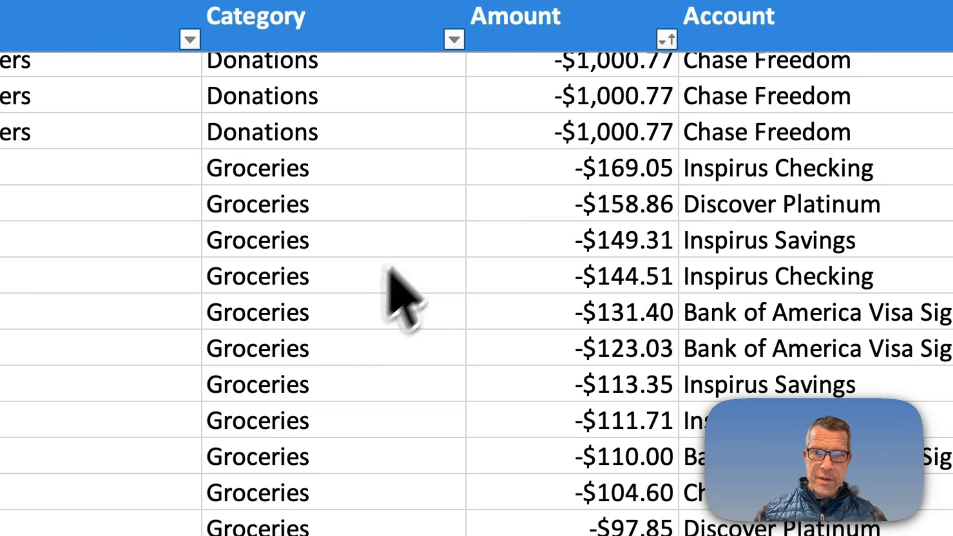
Sort the transactions by Amount in descending order.
left_click(667, 40)
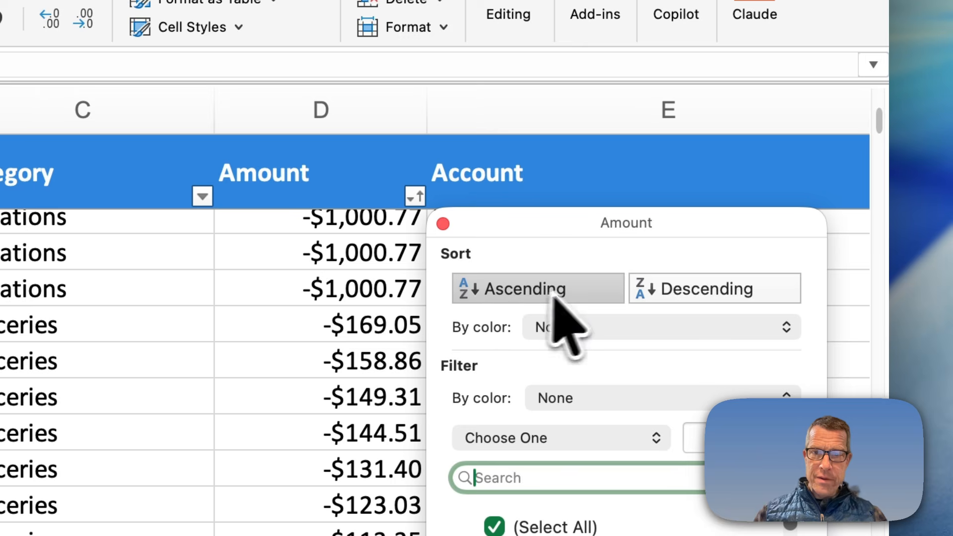
left_click(672, 295)
left_click(326, 319)
Examine the descriptions and categories of the transactions with the largest positive amounts.
scroll(326, 319, "up", 2)
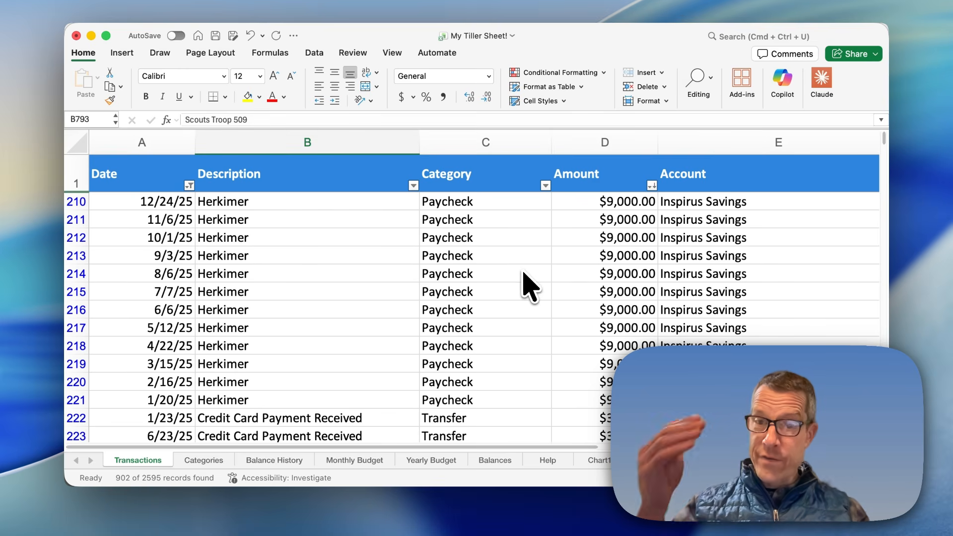
scroll(530, 287, "down", 3)
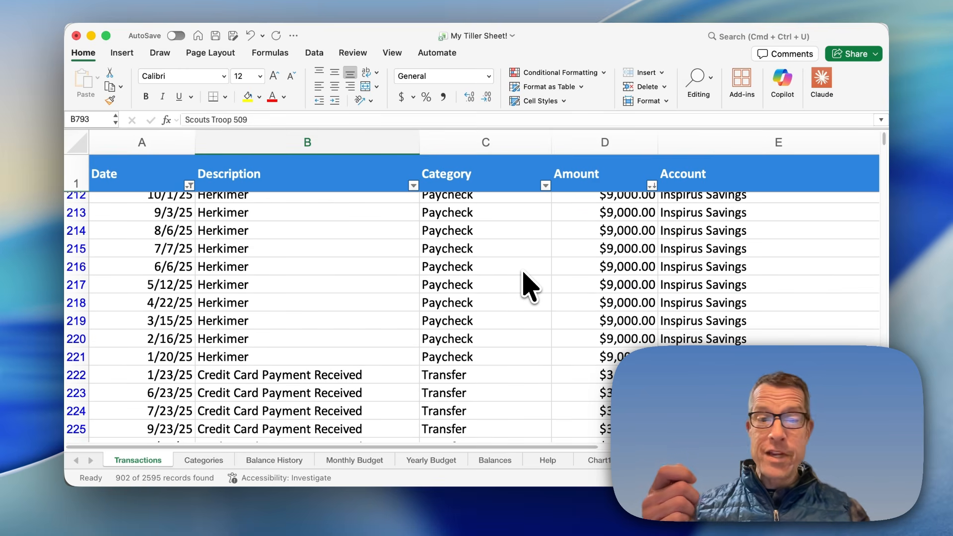
scroll(523, 273, "down", 2)
scroll(530, 287, "down", 2)
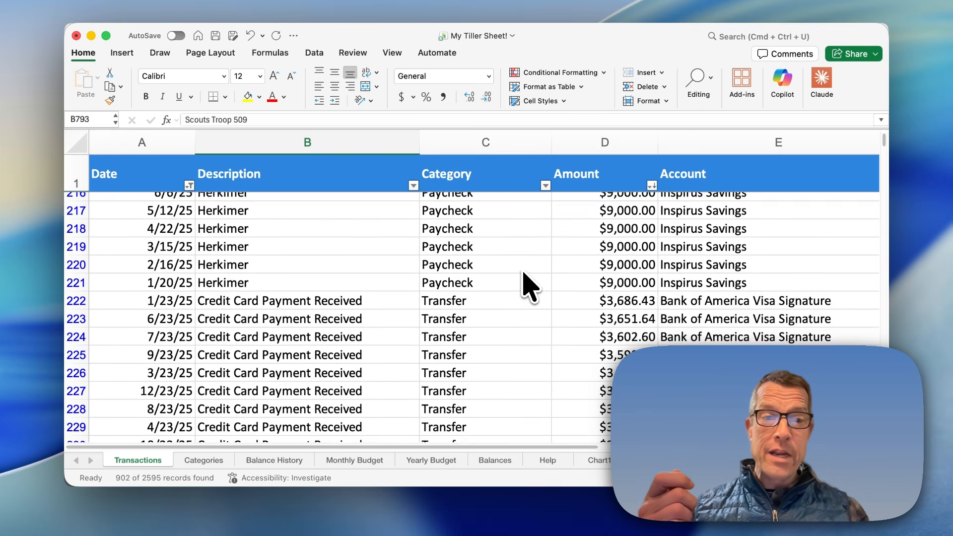
scroll(530, 287, "up", 5)
scroll(530, 287, "down", 2)
scroll(530, 287, "down", 8)
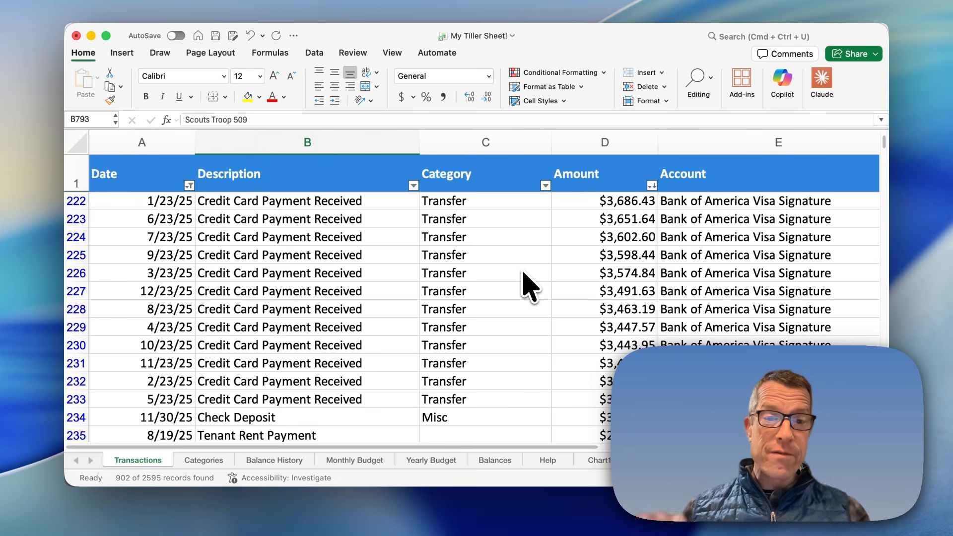
Replace the description of the 11/30/25 Check Deposit transaction with Project Amplitude.
scroll(530, 287, "down", 1)
scroll(530, 286, "down", 2)
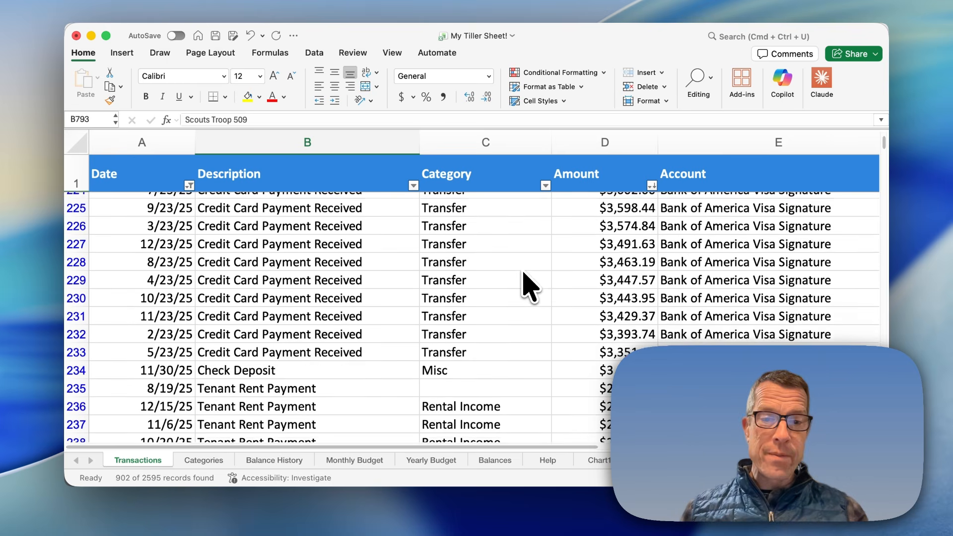
scroll(524, 273, "down", 3)
left_click(263, 304)
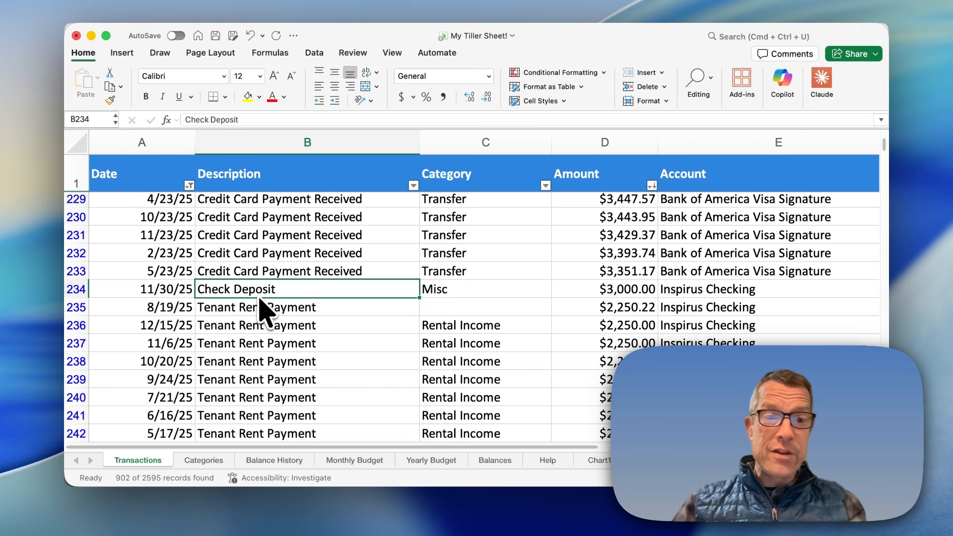
type("Proj")
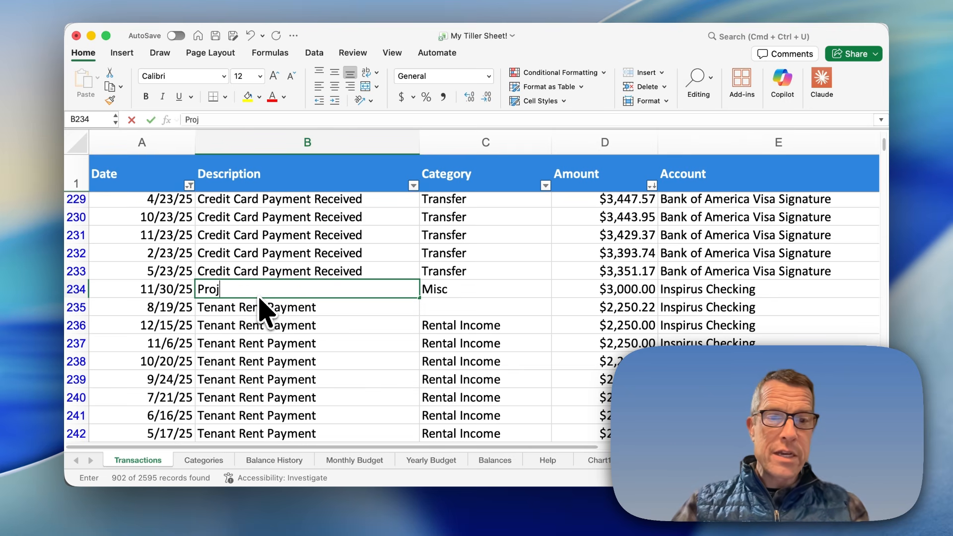
key("BackSpace")
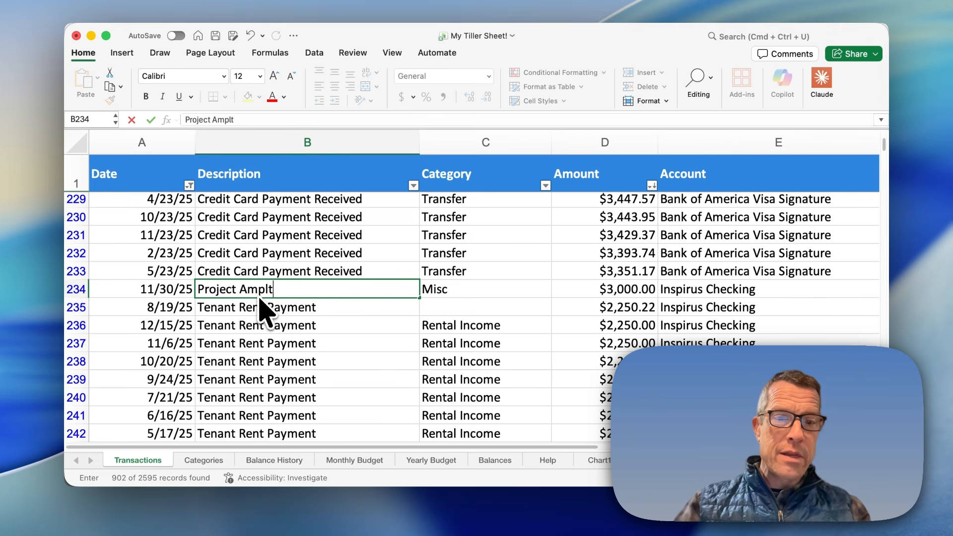
key("Return")
key("Up")
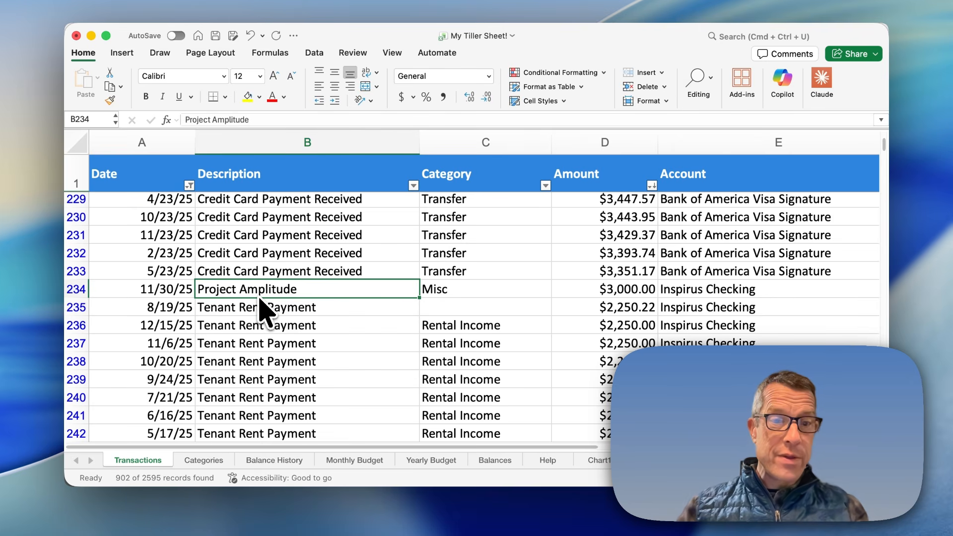
Copy the Project Amplitude transaction's cells from Date through Account.
key("Home")
key("shift+Right")
key("shift+Right")
key("shift+Right")
key("shift+Right")
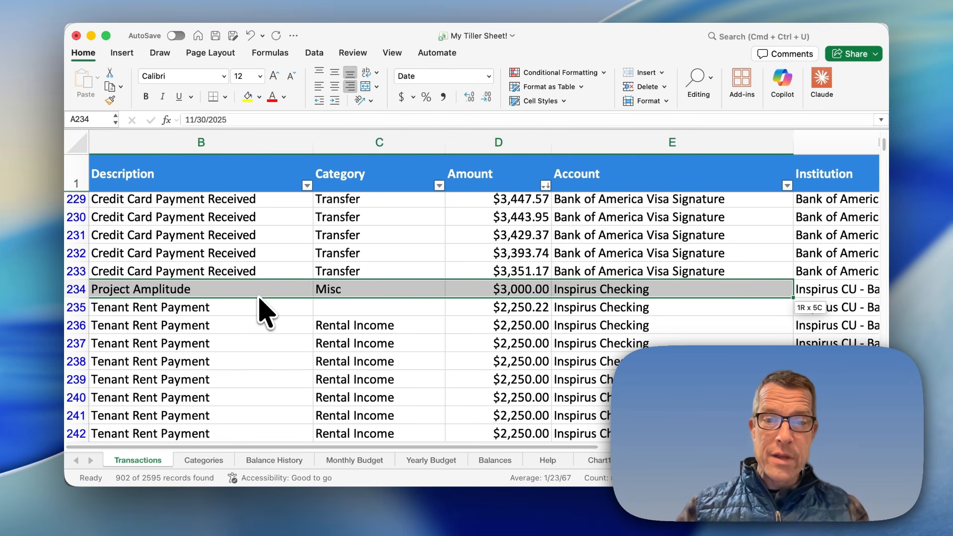
key("super+c")
In the Taxes 2025 workbook, add a sheet named Misc Income and paste the copied transaction into row 3.
key("super+grave")
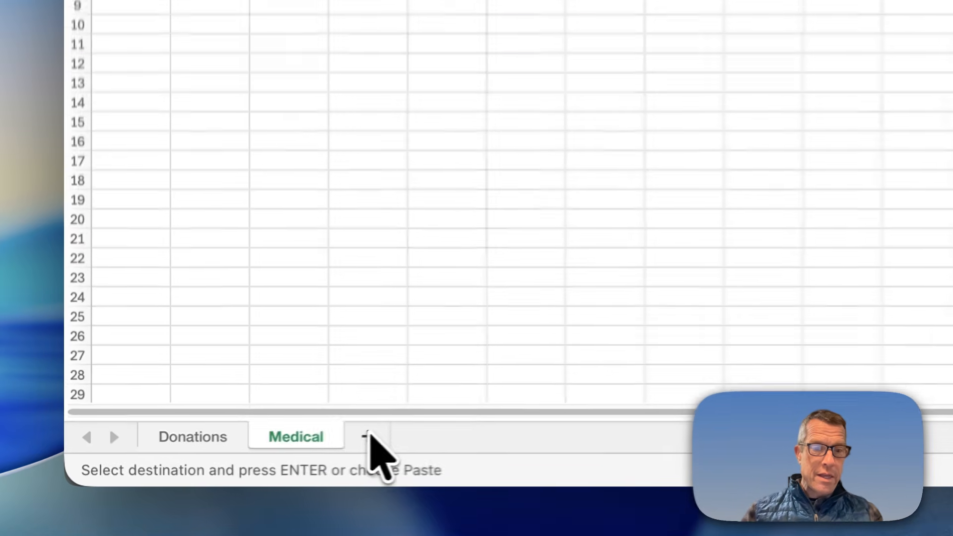
left_click(225, 460)
double_click(225, 459)
type("Mi")
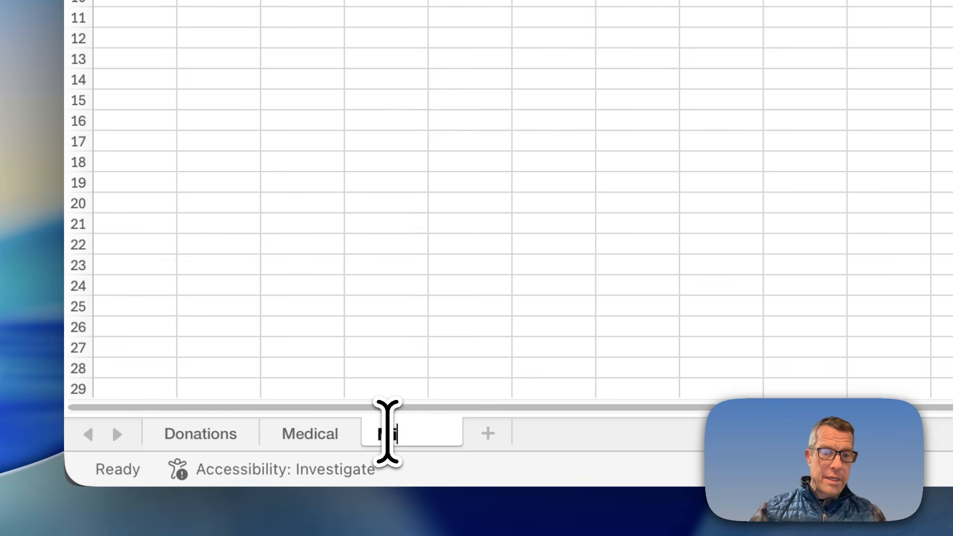
type("sc Income")
key("Return")
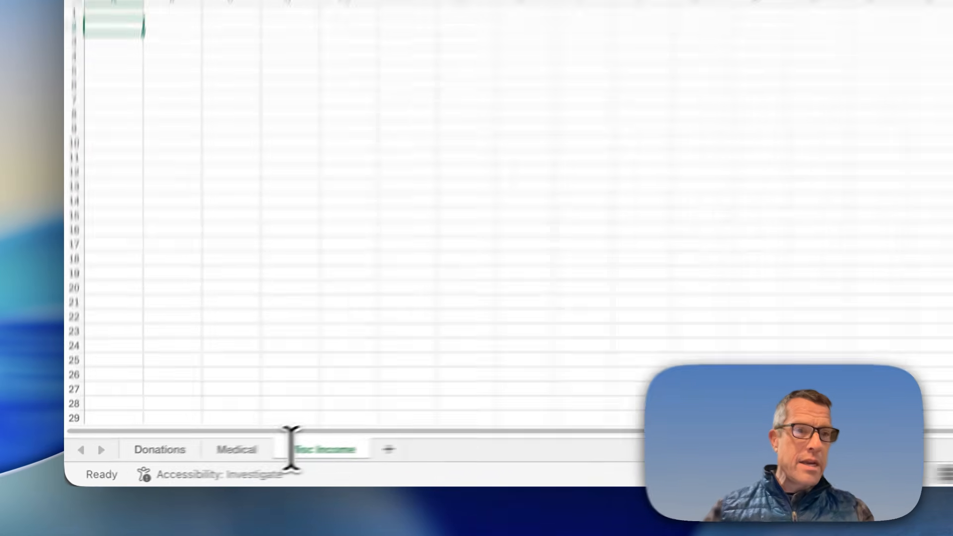
key("super+v")
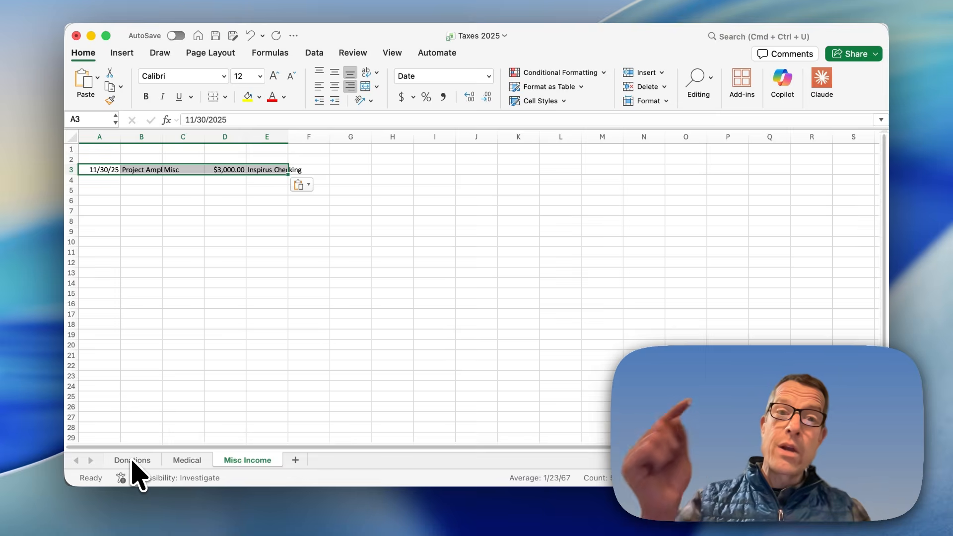
Back in the My Tiller Sheet! workbook, set the category of the 8/19/25 Tenant Rent Payment to Rental Income.
key("super+grave")
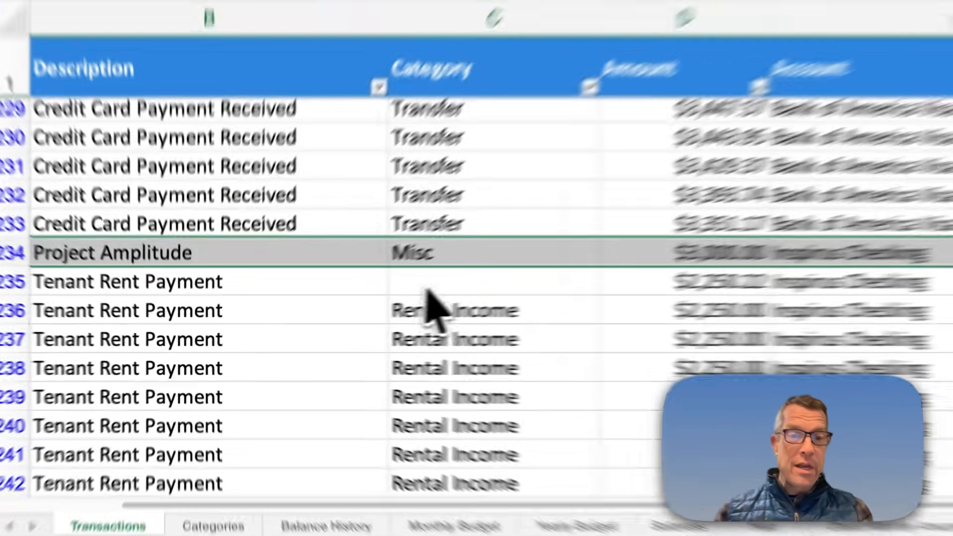
left_click(340, 309)
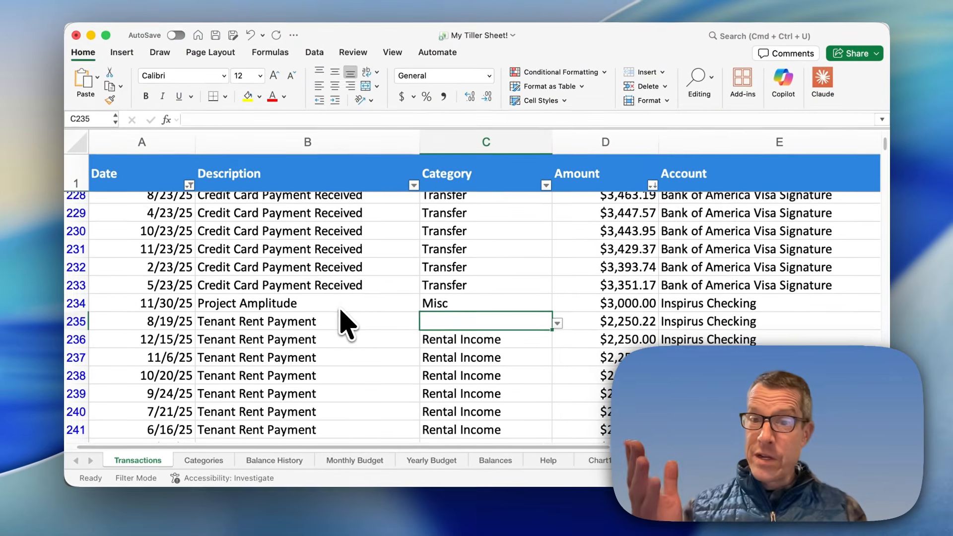
scroll(345, 322, "down", 1)
scroll(345, 323, "down", 2)
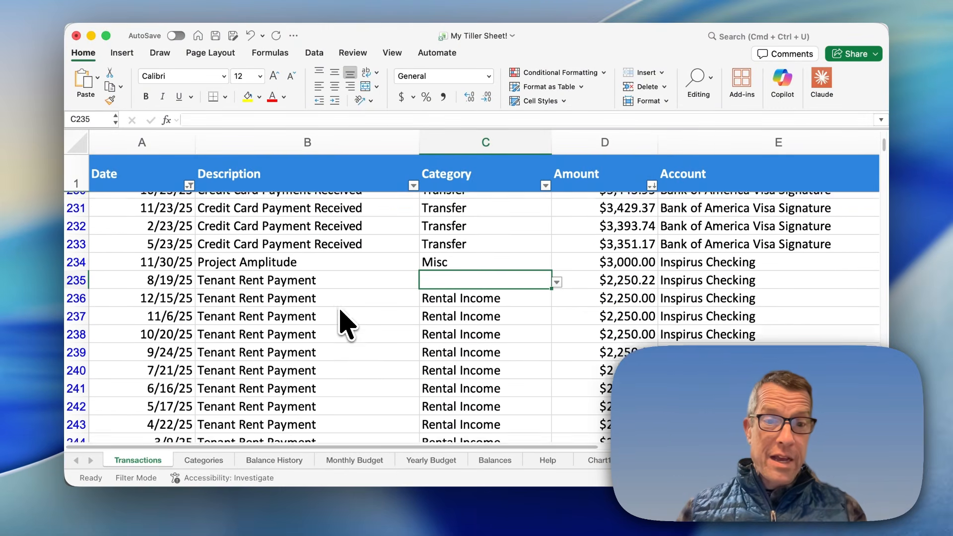
type("Rental")
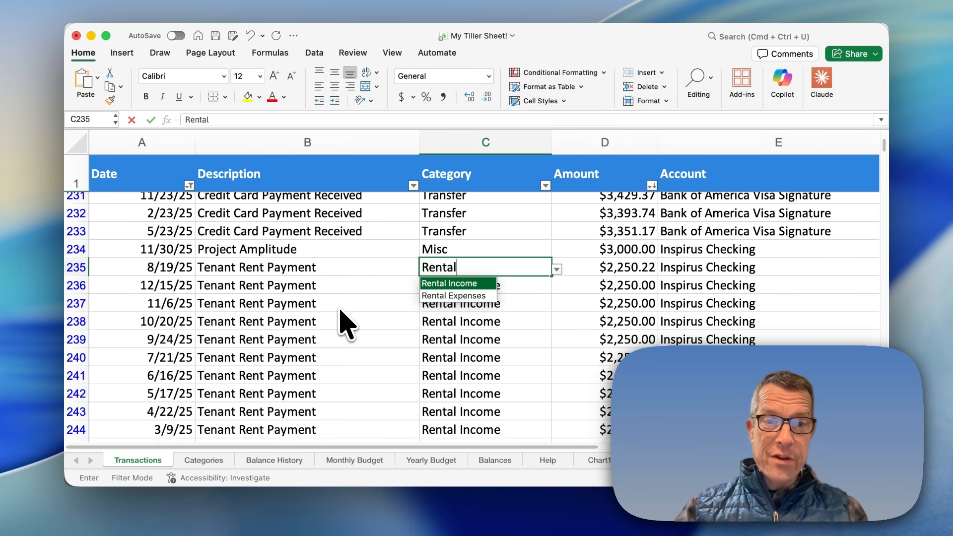
key("Return")
Look through the Tenant Rent Payment rows and select all their amounts to check the number of payments.
scroll(345, 323, "down", 5)
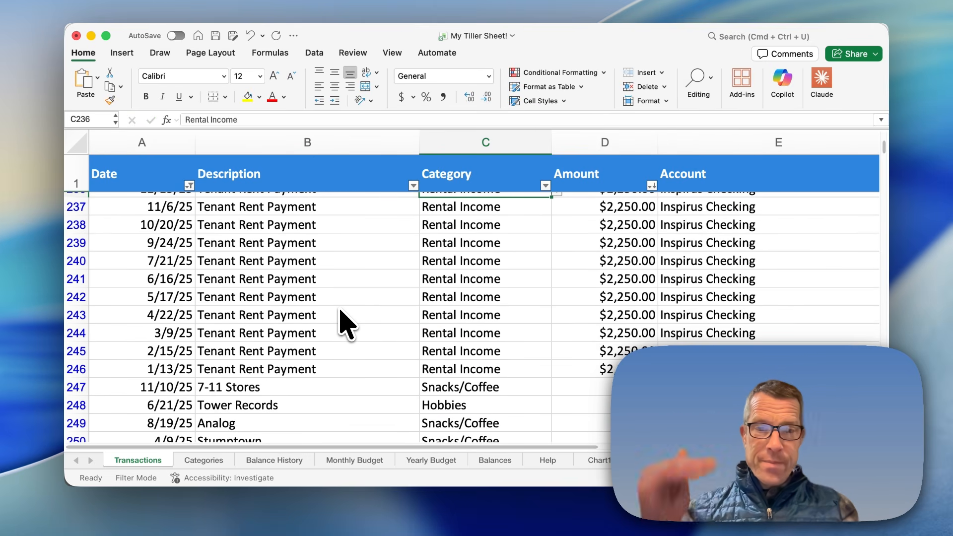
scroll(342, 323, "down", 3)
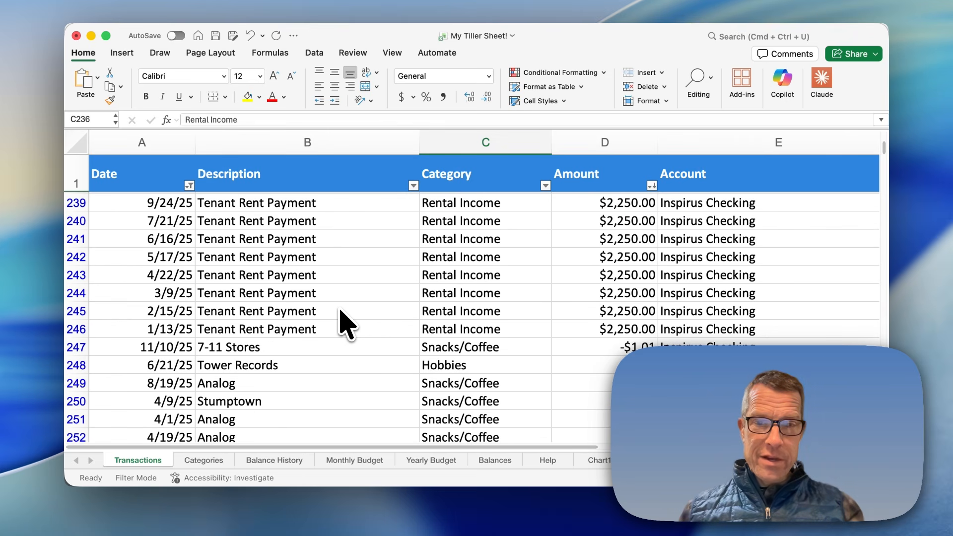
scroll(343, 322, "up", 5)
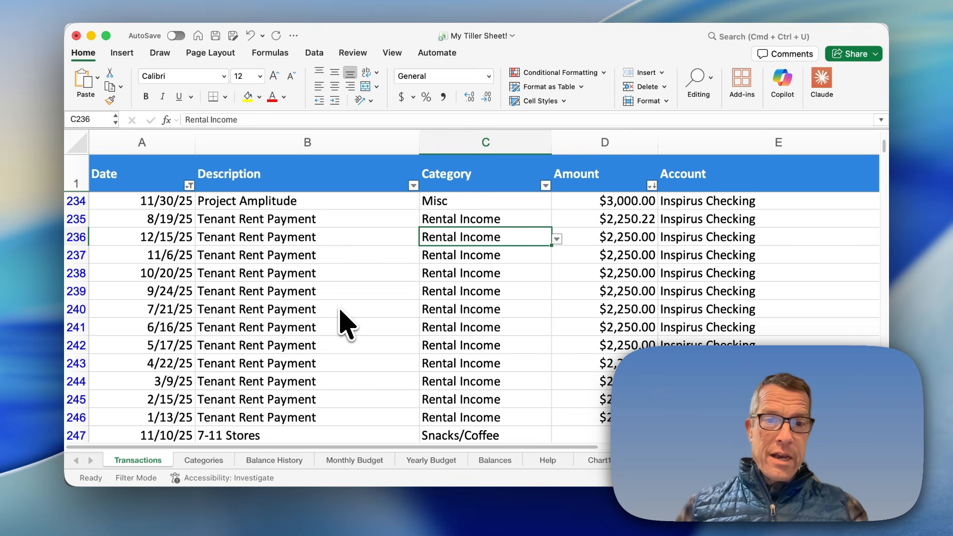
key("Up")
key("Right")
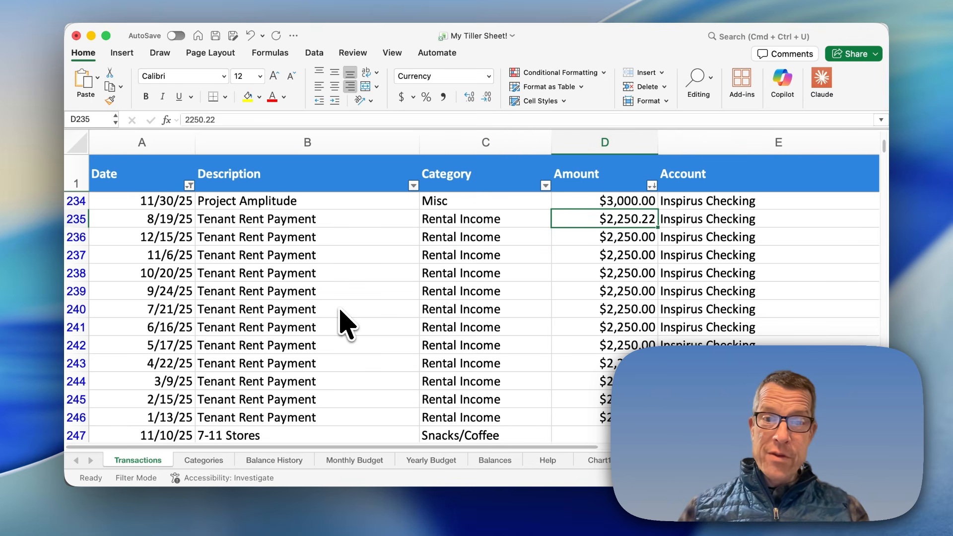
key("shift+Down")
key("shift+Down")
key("shift+Down")
key("shift+Down")
key("shift+Down")
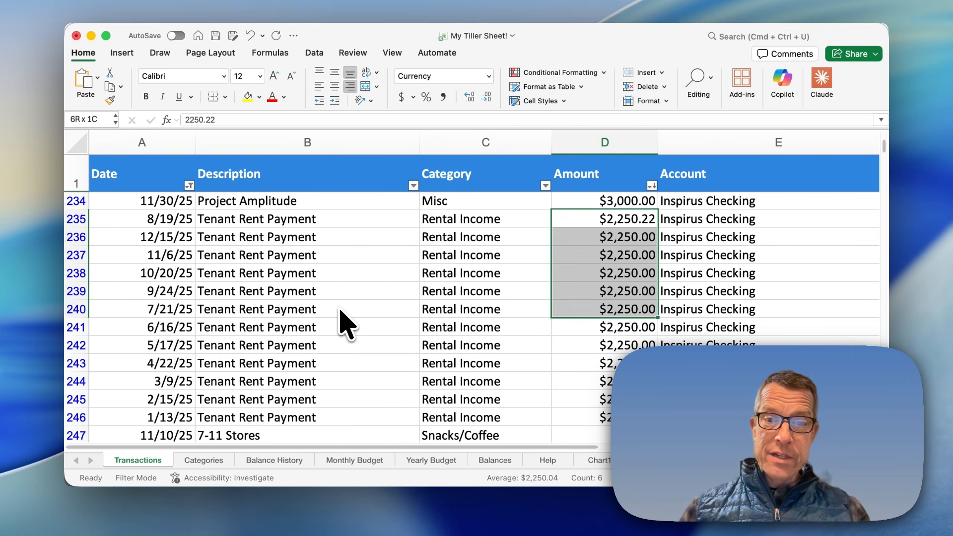
key("shift+Down")
key("shift+Down")
key("shift+Down")
key("shift+Down")
key("shift+Down")
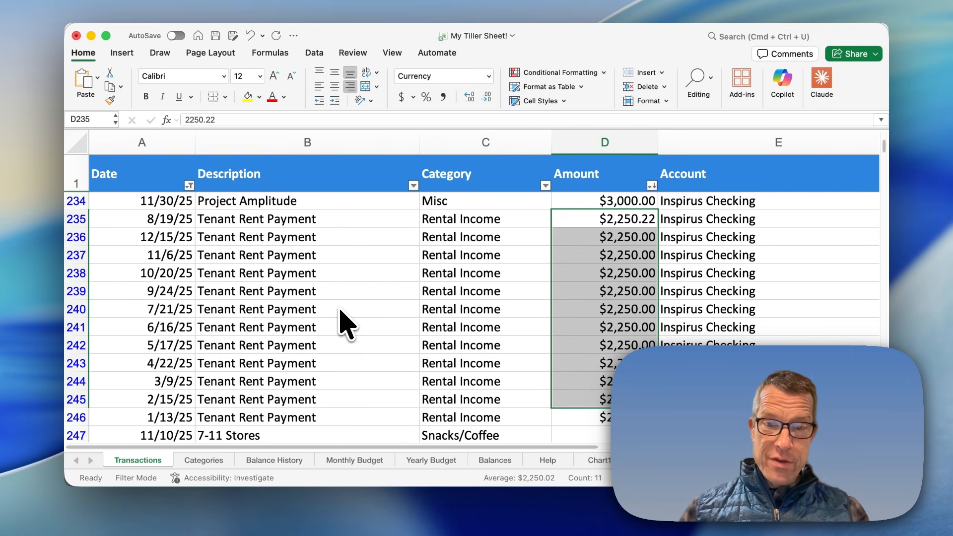
key("shift+Down")
Copy all Tenant Rent Payment rows from Date through Account, range A235:E246.
key("Left")
key("Left")
key("Left")
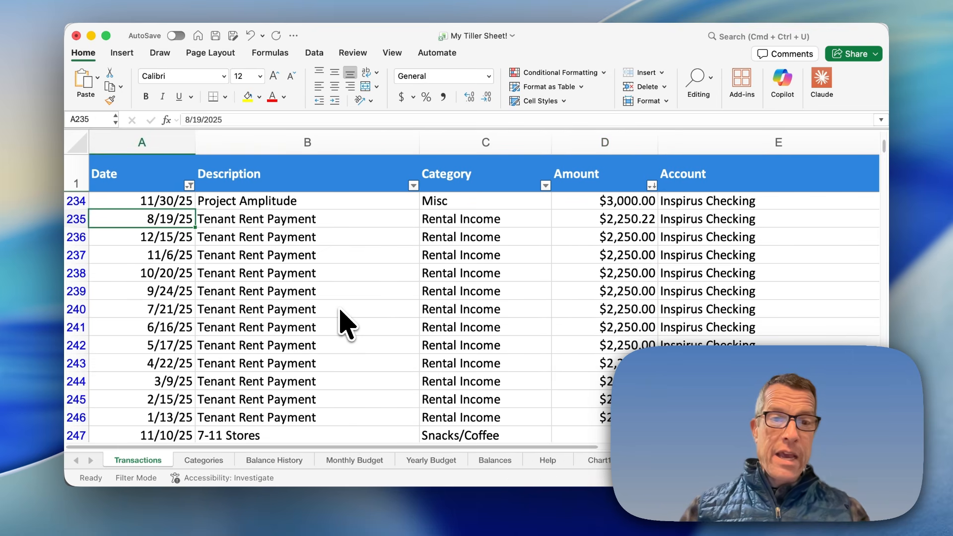
key("shift+Right")
key("shift+Down")
key("shift+Right")
key("shift+Down")
key("shift+Right")
key("shift+Down")
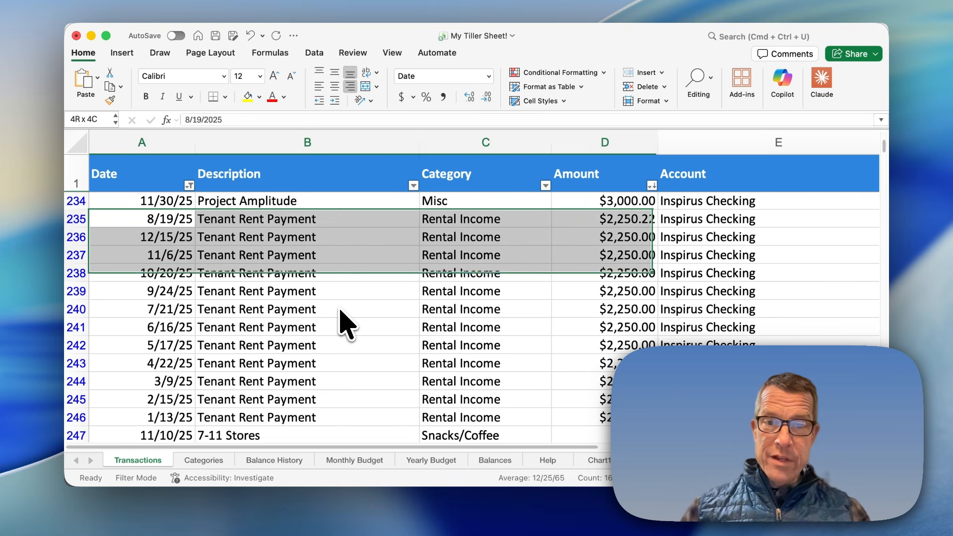
key("shift+Down")
key("shift+Down")
key("shift+Down")
key("shift+Down")
key("shift+Down")
key("shift+Down")
key("shift+Down")
key("shift+Down")
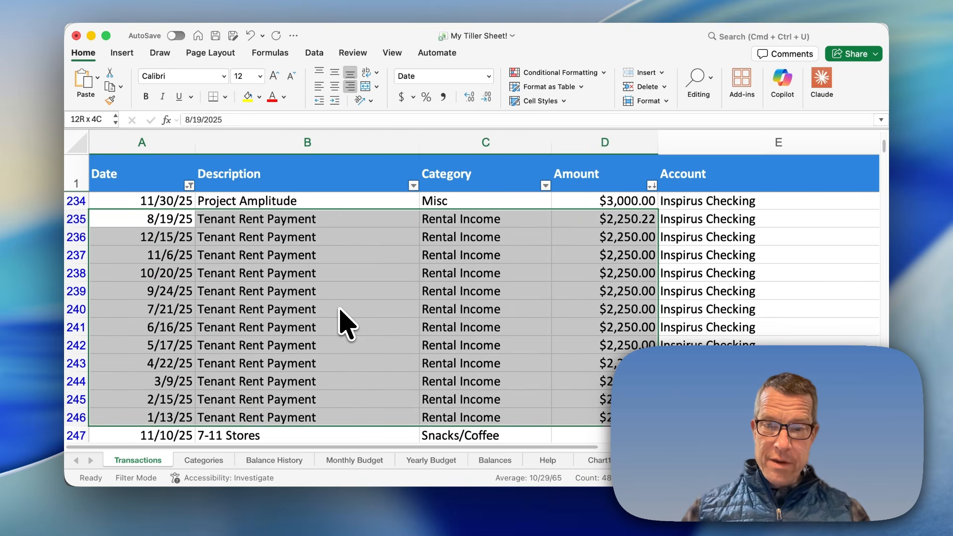
key("shift+Right")
key("super+c")
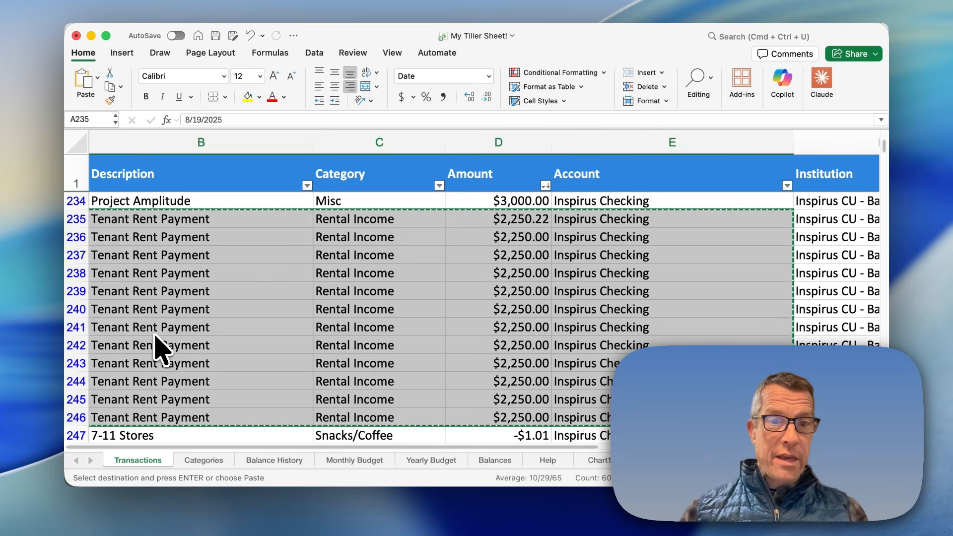
In the Taxes 2025 workbook, add a sheet named Rental and paste the rent payments from row 2 with the transaction headers above them.
key("super+grave")
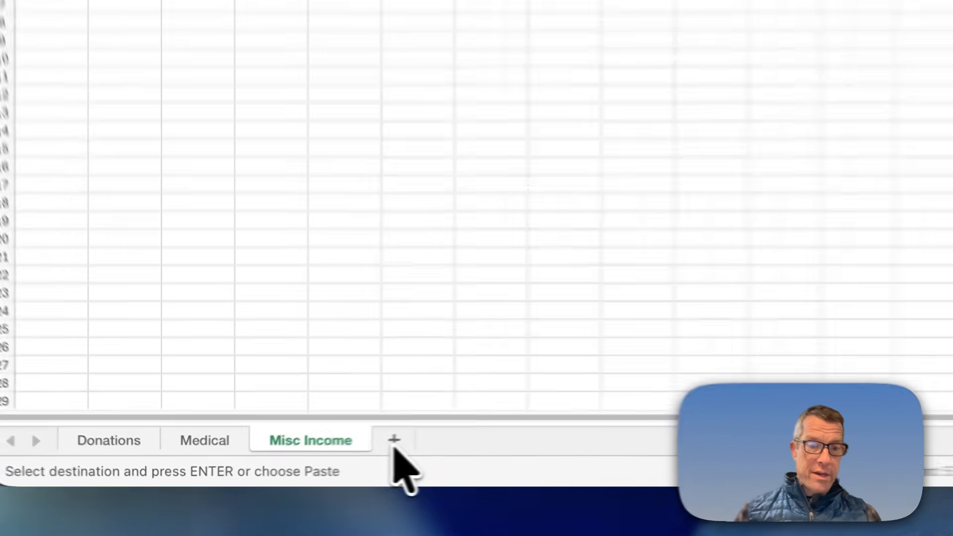
left_click(394, 446)
double_click(434, 436)
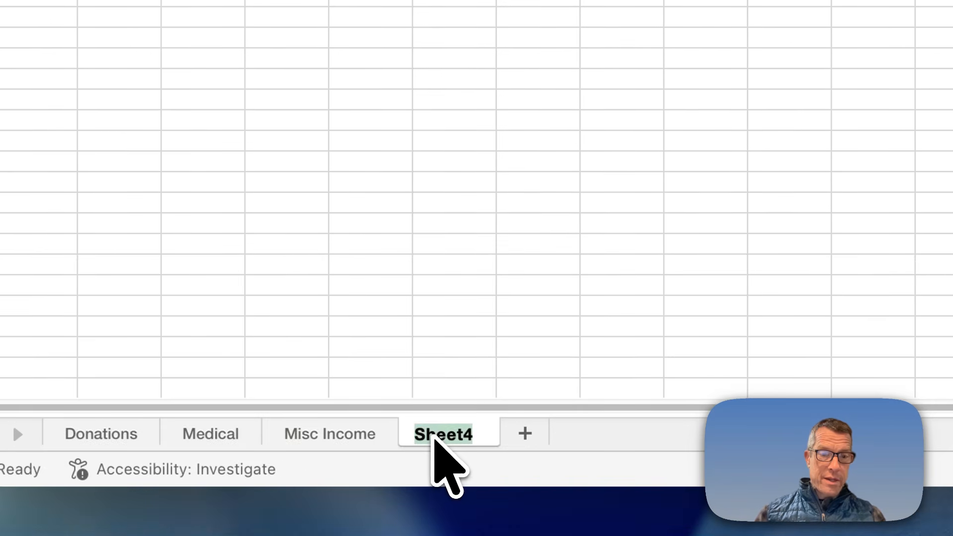
type("Rental")
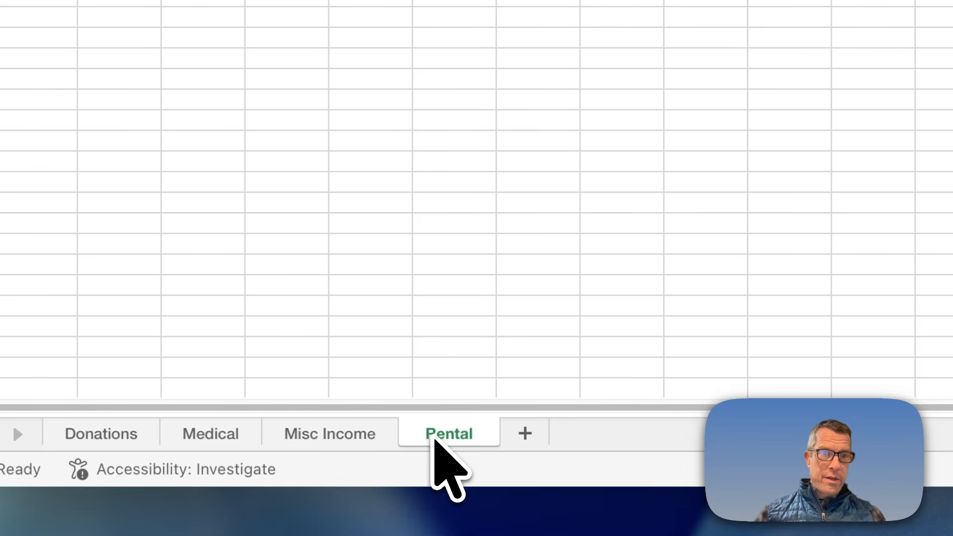
key("super+v")
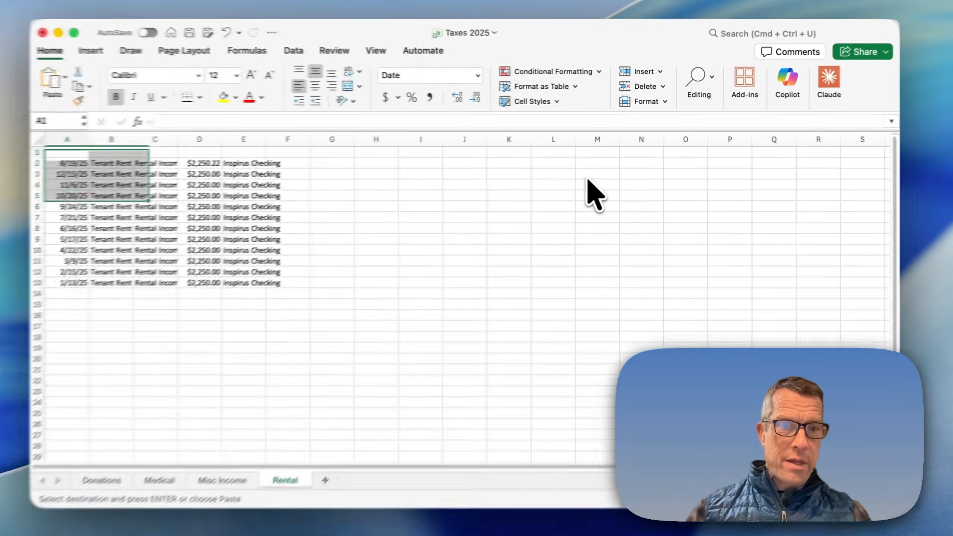
key("super+v")
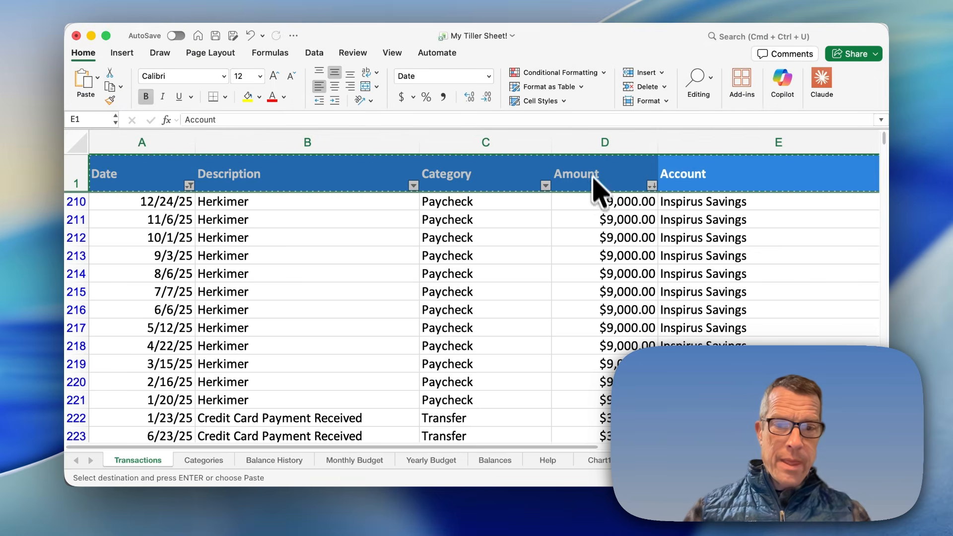
In the My Tiller Sheet! transactions, filter the Category column to show only Rental Expenses.
left_click(467, 275)
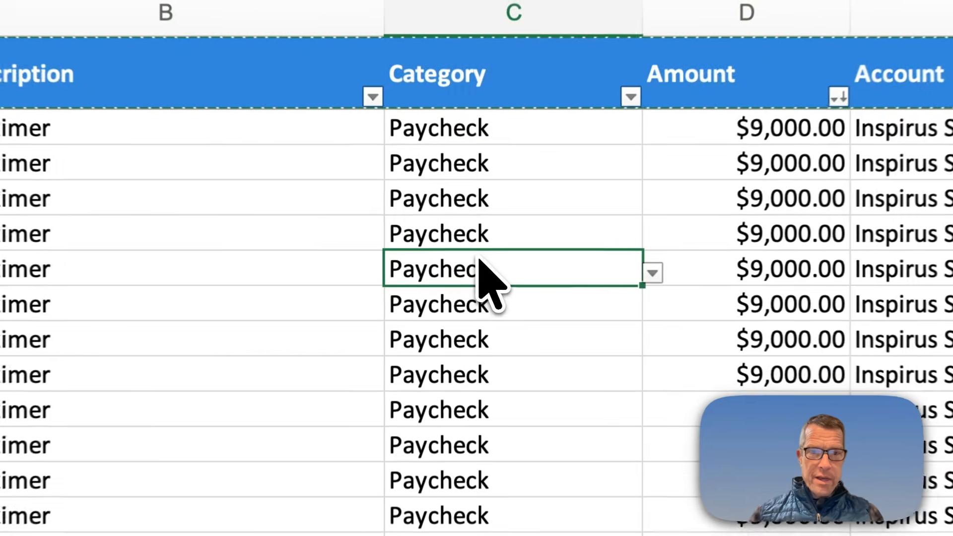
scroll(466, 278, "down", 3)
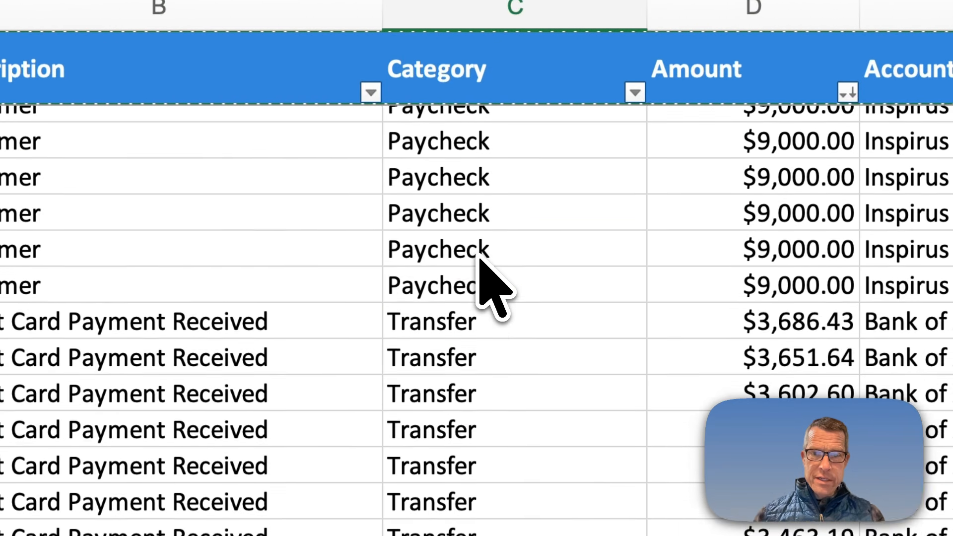
scroll(477, 254, "down", 5)
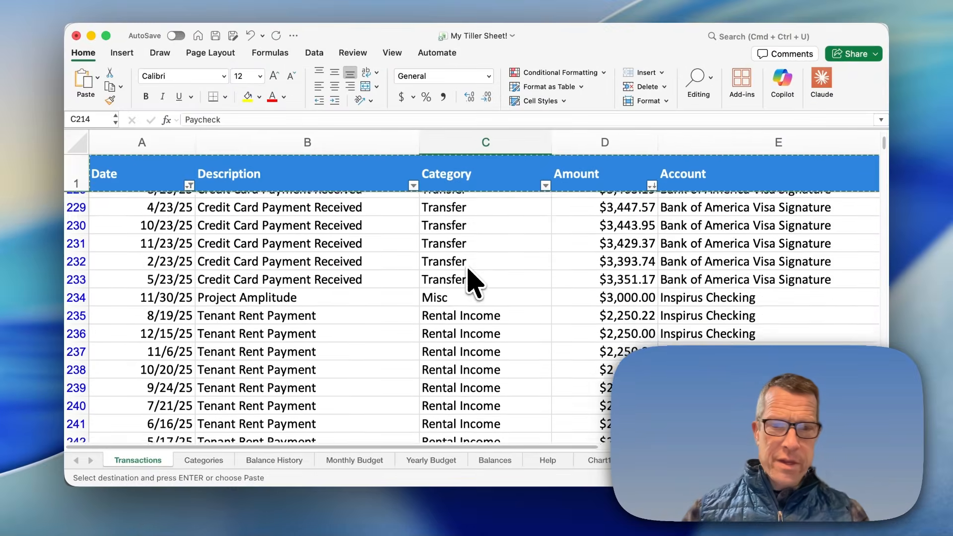
scroll(469, 283, "down", 4)
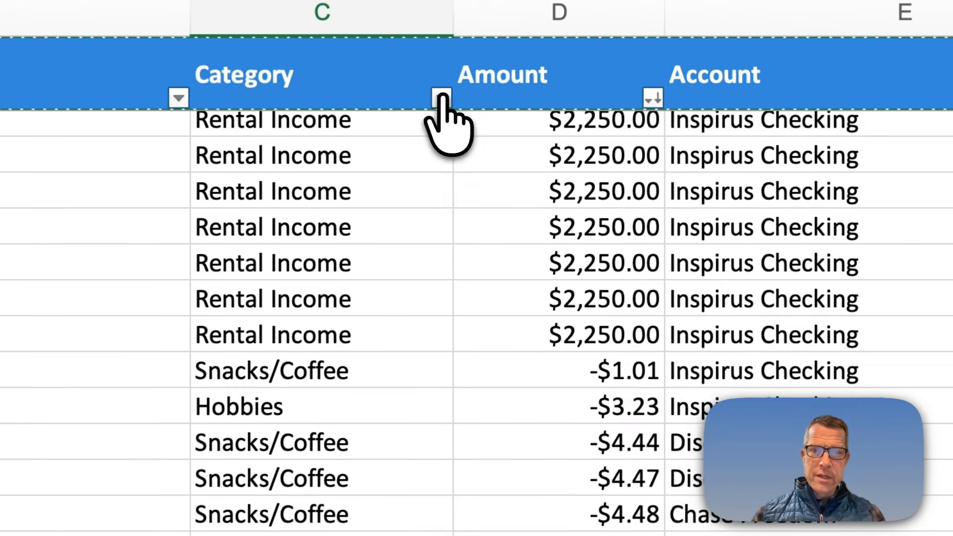
left_click(546, 185)
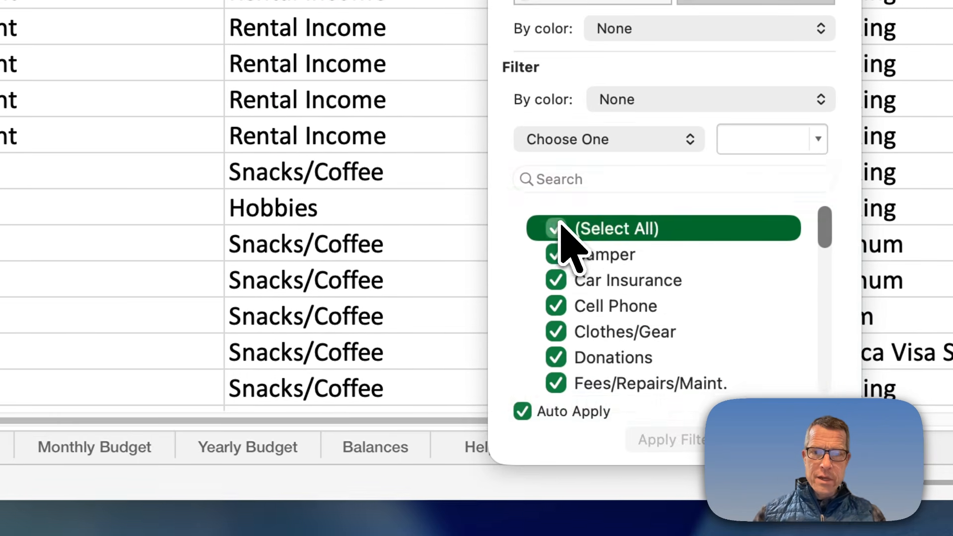
left_click(550, 272)
scroll(588, 327, "down", 5)
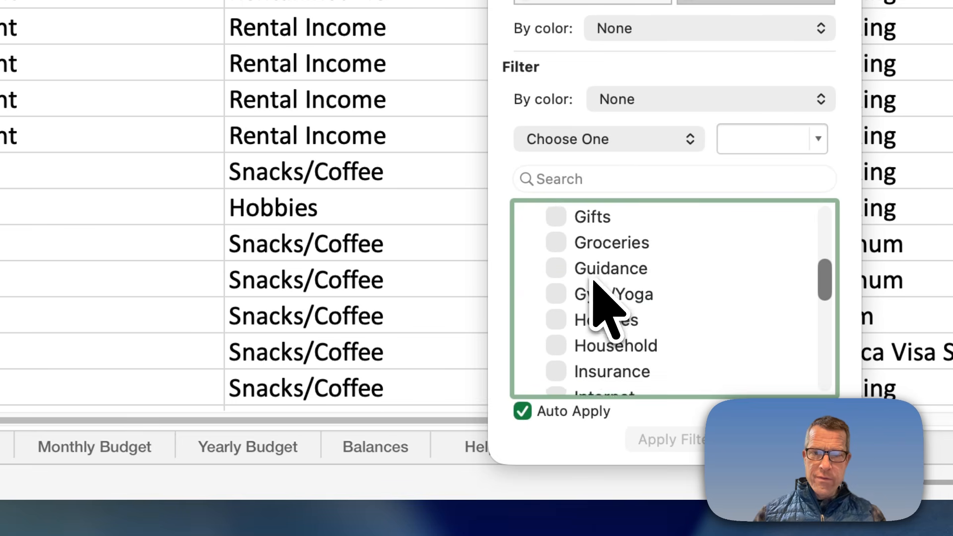
scroll(594, 280, "down", 6)
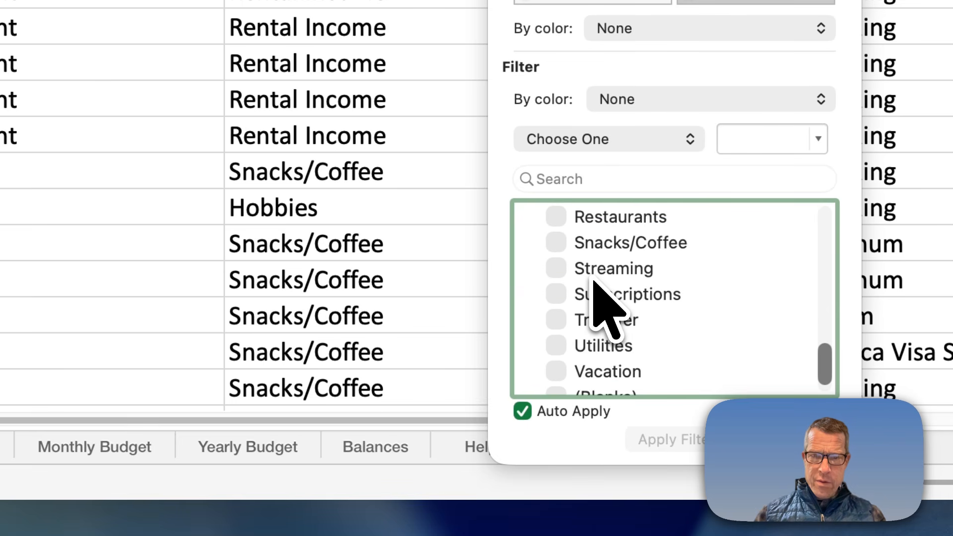
scroll(609, 310, "down", 1)
scroll(593, 281, "up", 2)
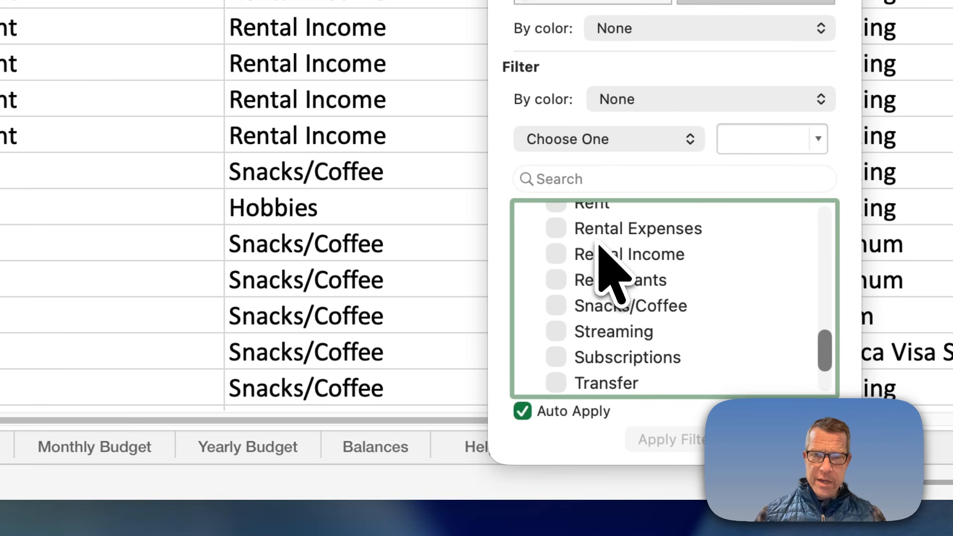
left_click(556, 228)
left_click(423, 239)
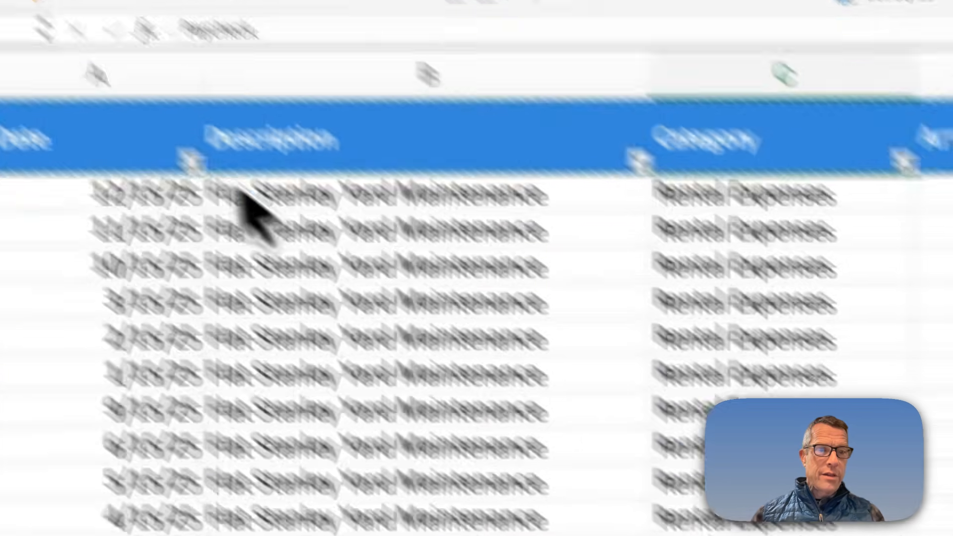
Copy the filtered Rental Expenses rows with their header row, from Date through Account.
left_click(245, 219)
key("shift+Right")
key("shift+Right")
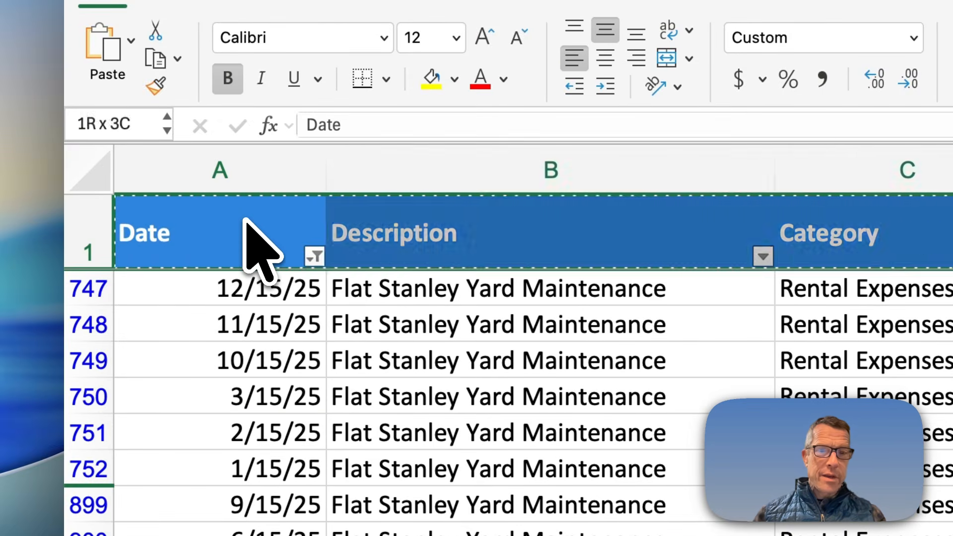
key("shift+Right")
key("shift+Right")
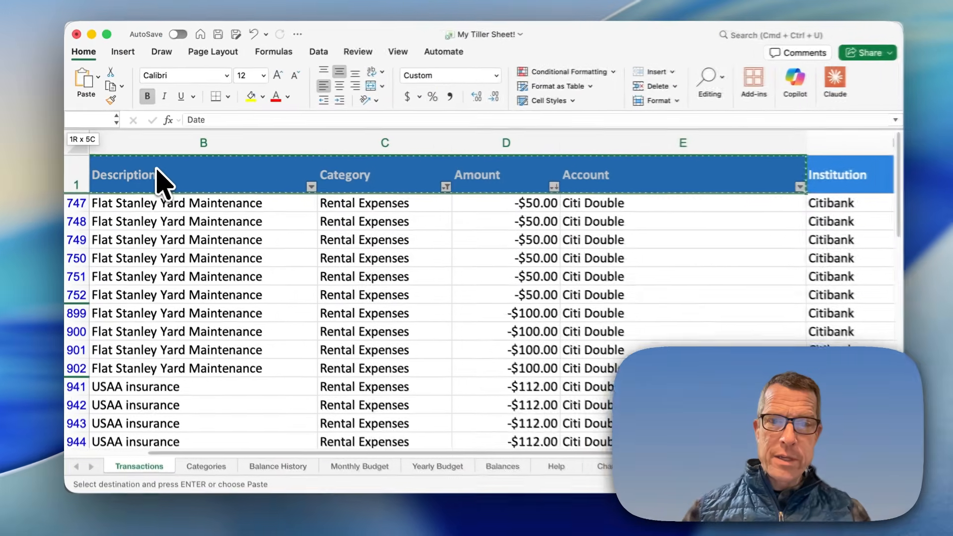
key("super+shift+Down")
In the Taxes 2025 workbook, paste the rental expenses with headers below the rent payments on the Rental sheet, starting at A16.
key("super+grave")
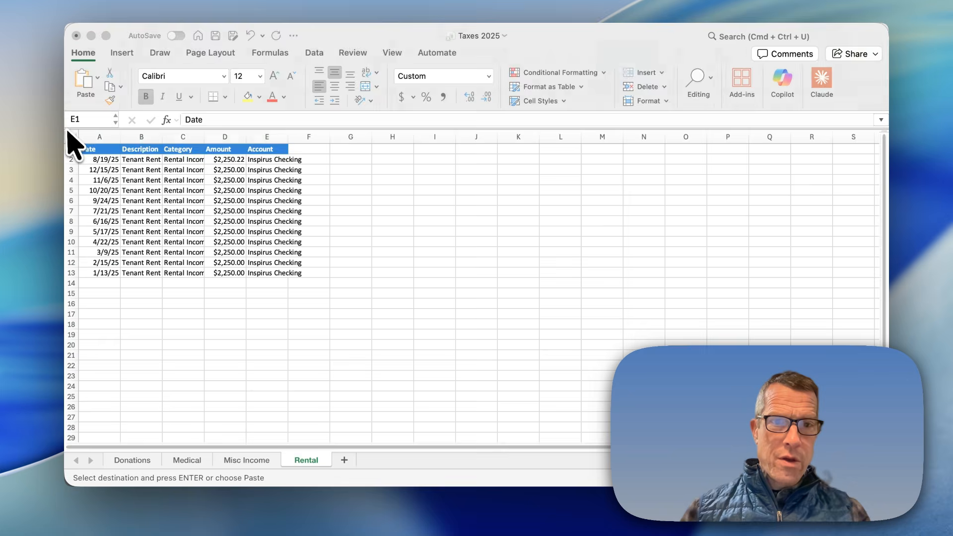
left_click(104, 301)
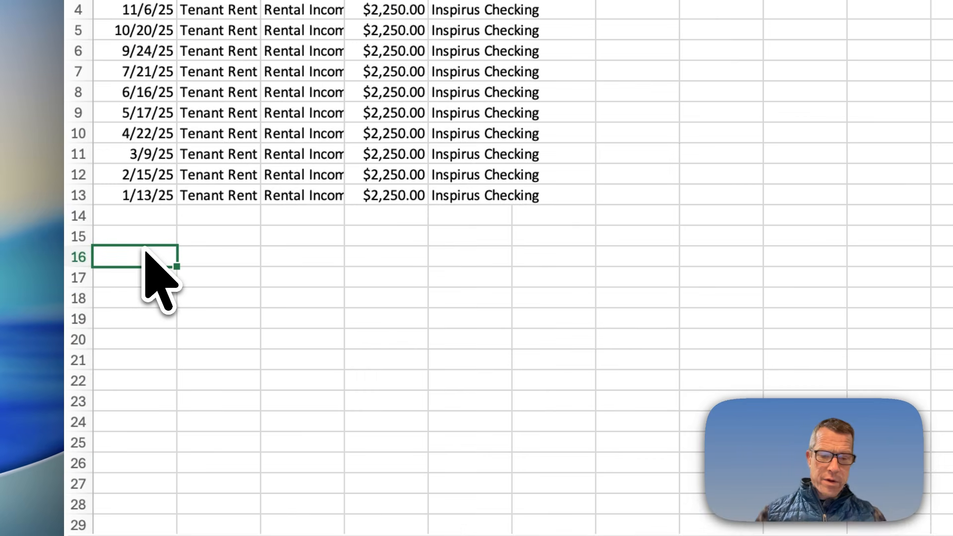
key("super+v")
left_click(606, 257)
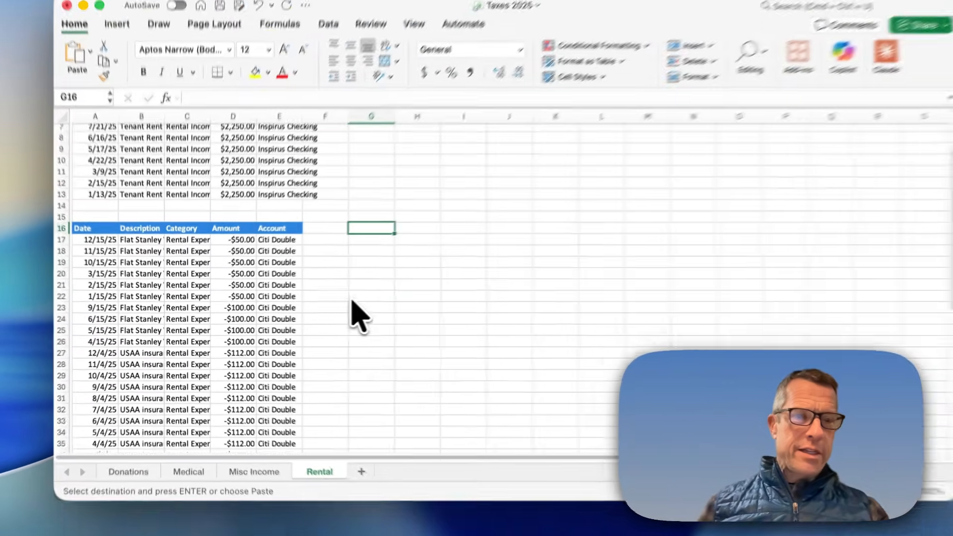
Widen the Description, Category, Amount and Account columns of the Rental sheet so their entries fit.
scroll(511, 447, "down", 5)
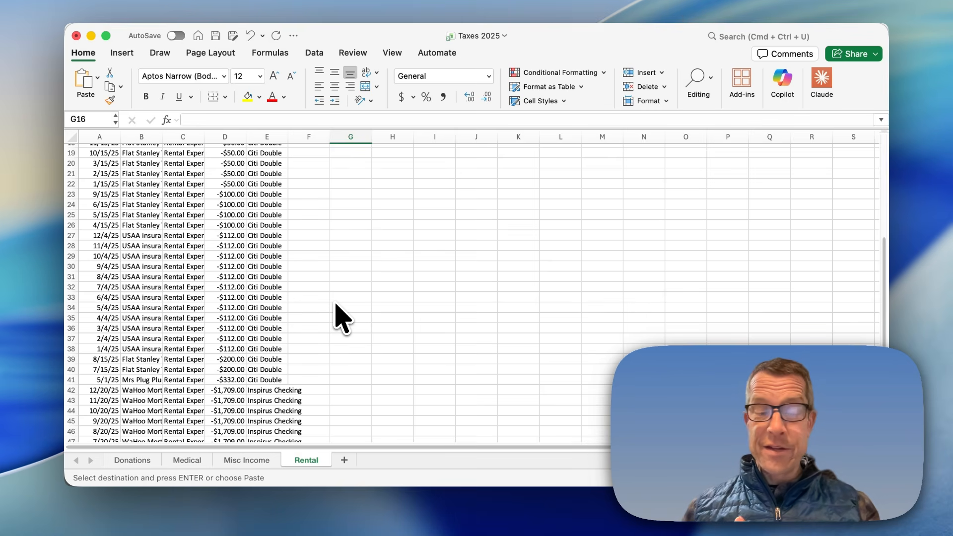
scroll(342, 318, "up", 6)
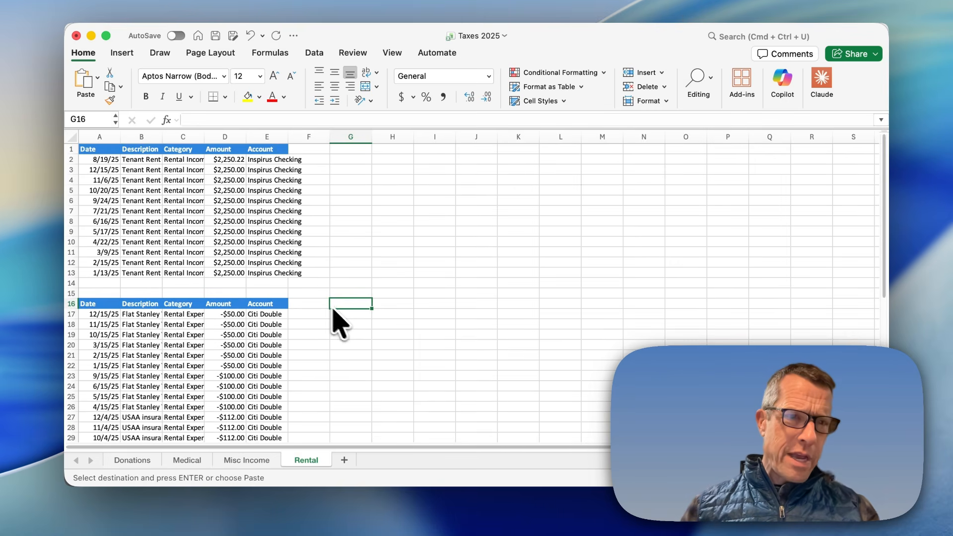
left_click_drag(162, 136, 203, 137)
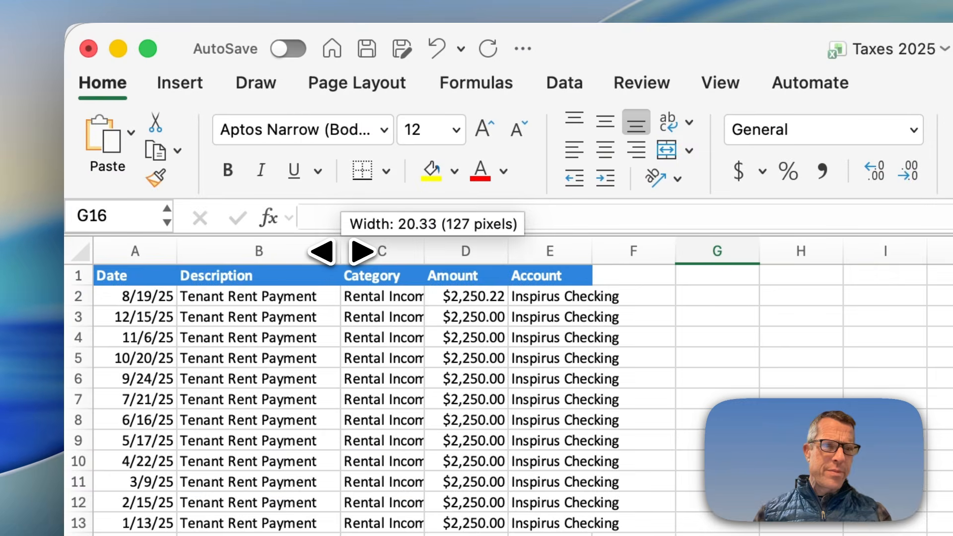
left_click_drag(340, 251, 340, 251)
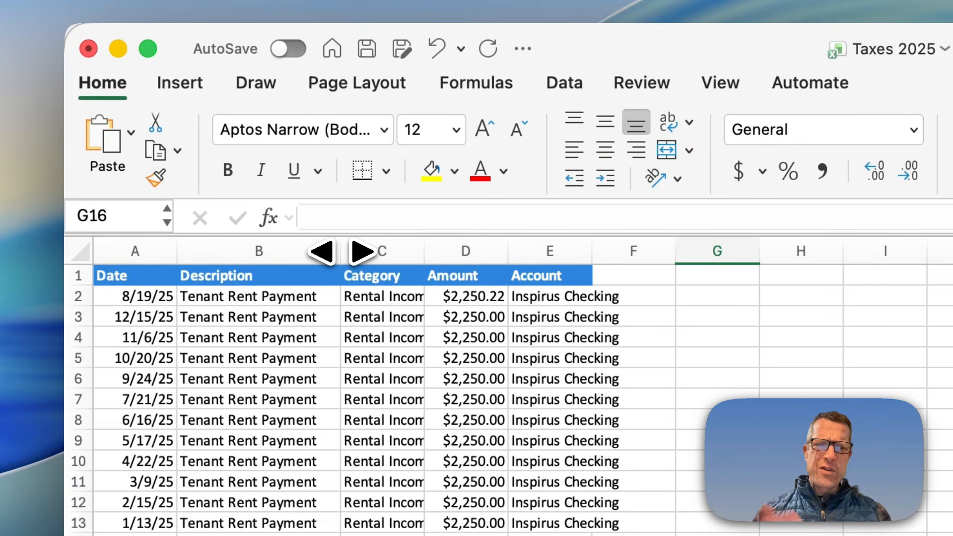
left_click_drag(425, 251, 481, 247)
left_click_drag(340, 246, 447, 252)
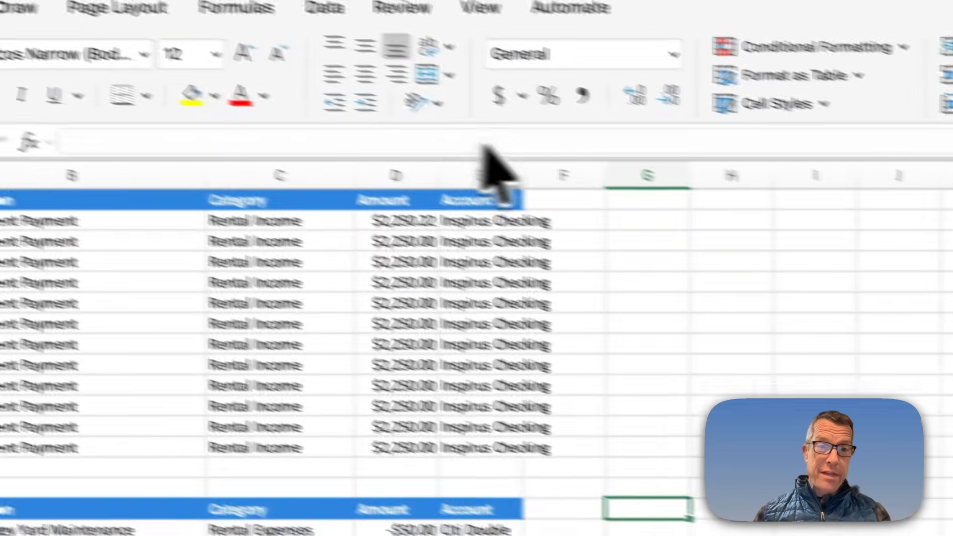
left_click_drag(679, 248, 701, 248)
left_click_drag(489, 156, 596, 149)
left_click(342, 429)
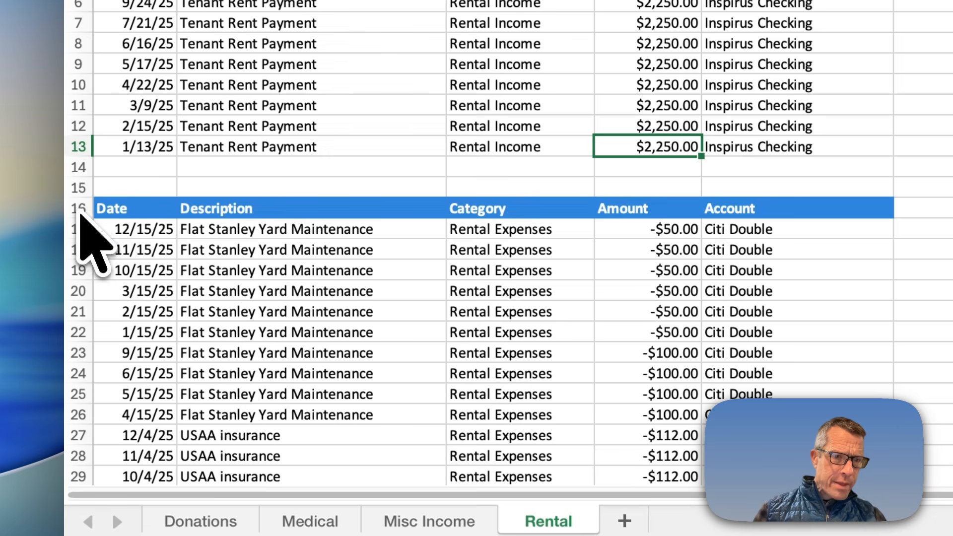
Delete the second header row, row 16, above the rental expenses.
left_click(81, 209)
right_click(84, 213)
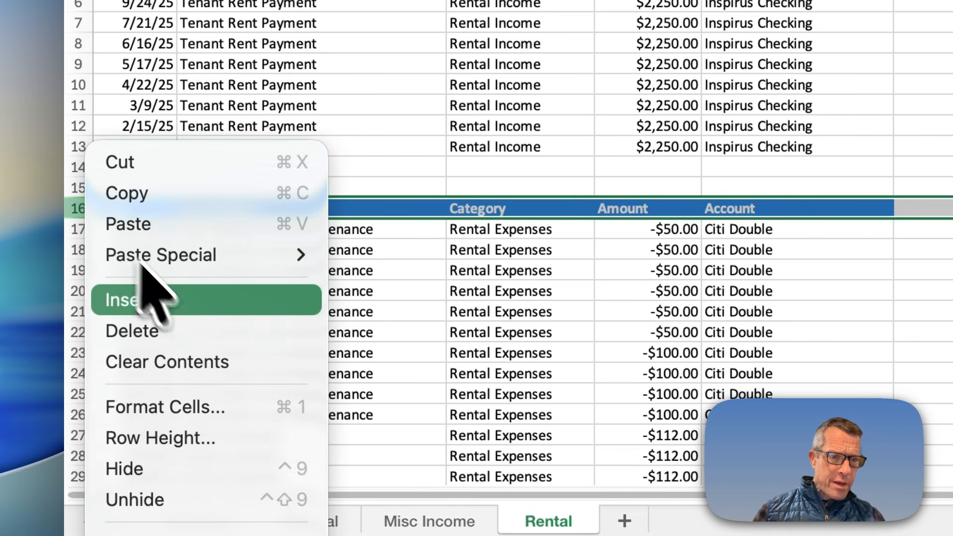
left_click(179, 331)
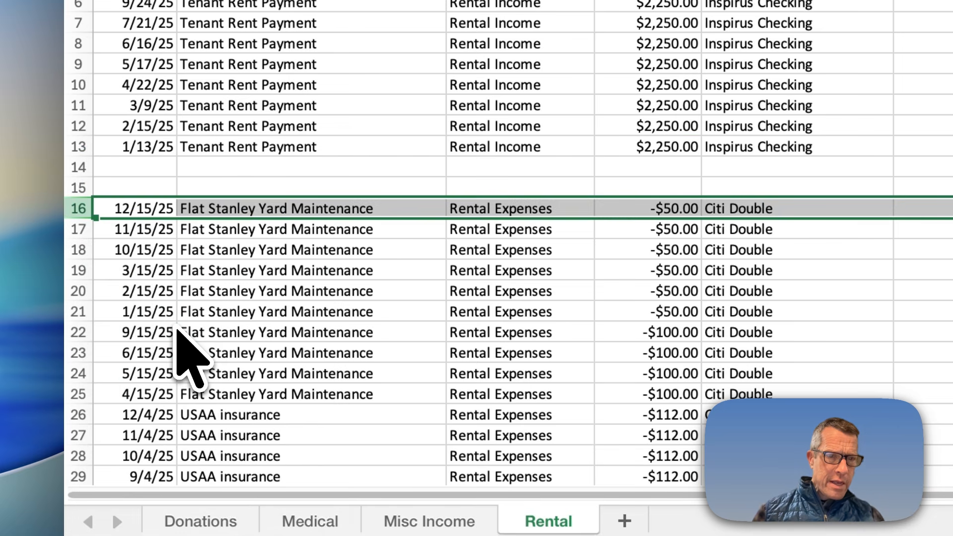
right_click(178, 332)
left_click(148, 337)
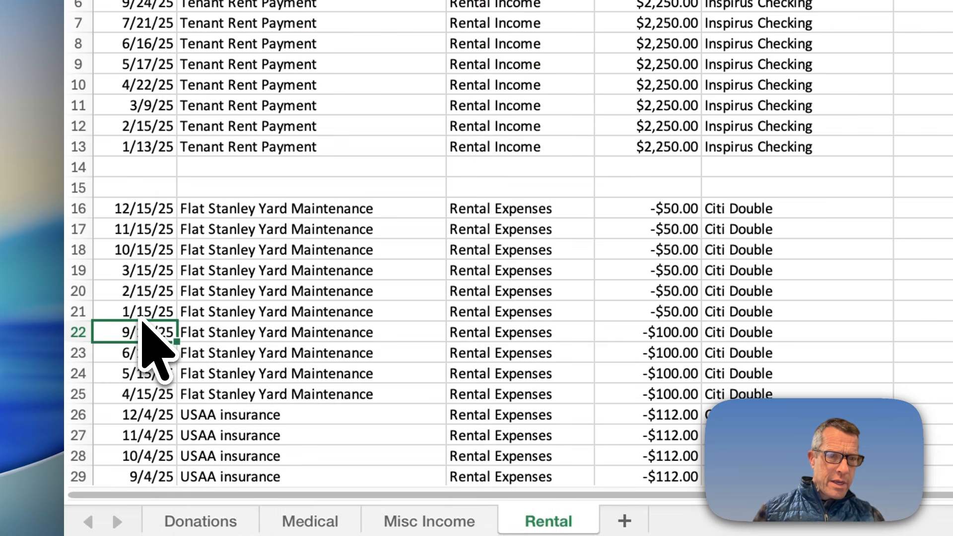
Copy the 8/15/25 and 7/15/25 Flat Stanley Yard Maintenance rows (38 and 39) and paste them into rows 14 and 15.
scroll(144, 325, "down", 5)
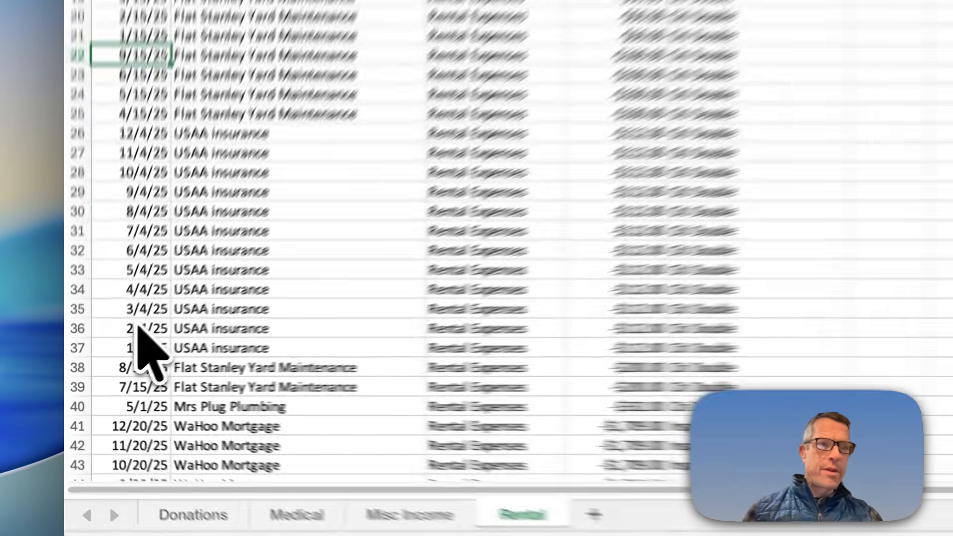
scroll(166, 297, "down", 5)
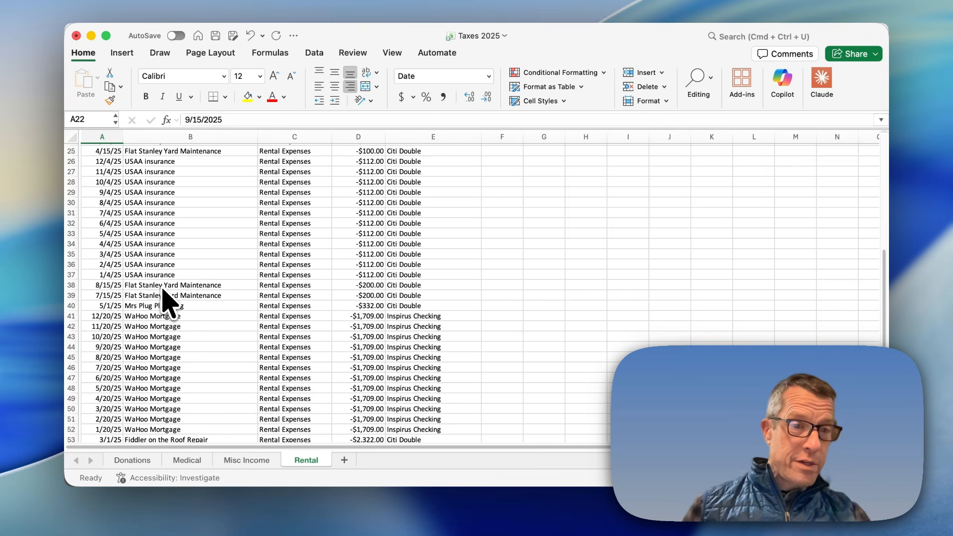
scroll(168, 303, "up", 2)
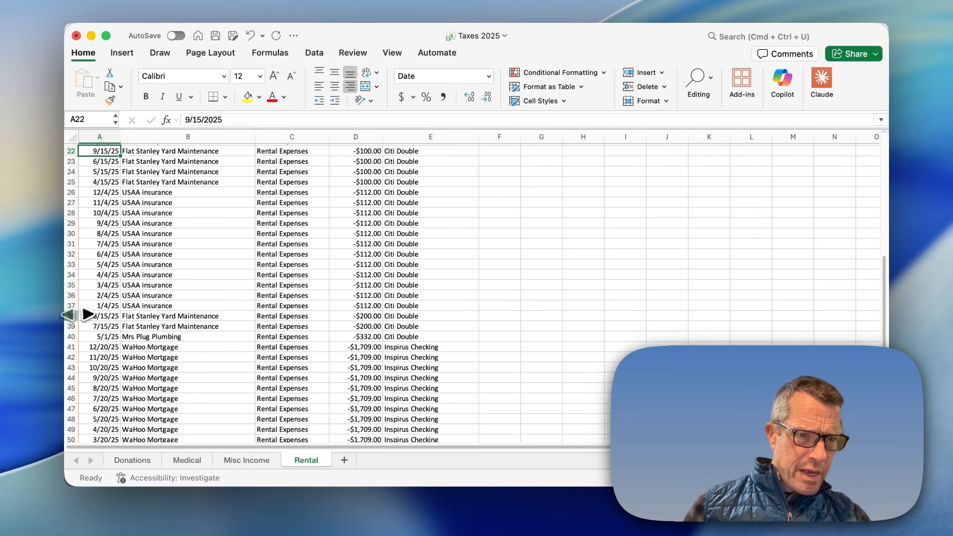
left_click(88, 315)
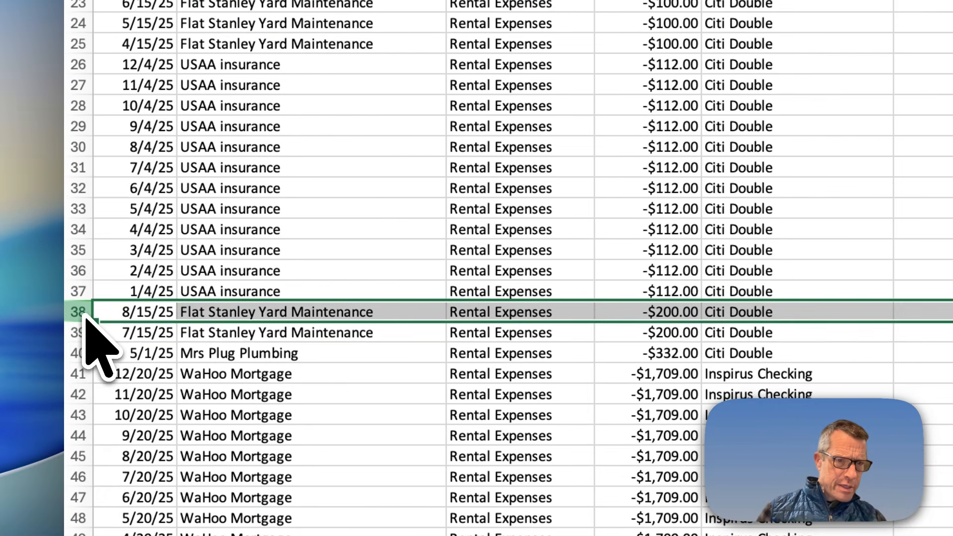
mouse_move(84, 317)
left_mouse_down()
mouse_move(96, 341)
mouse_move(22, 250)
mouse_move(20, 169)
mouse_move(76, 333)
left_mouse_up()
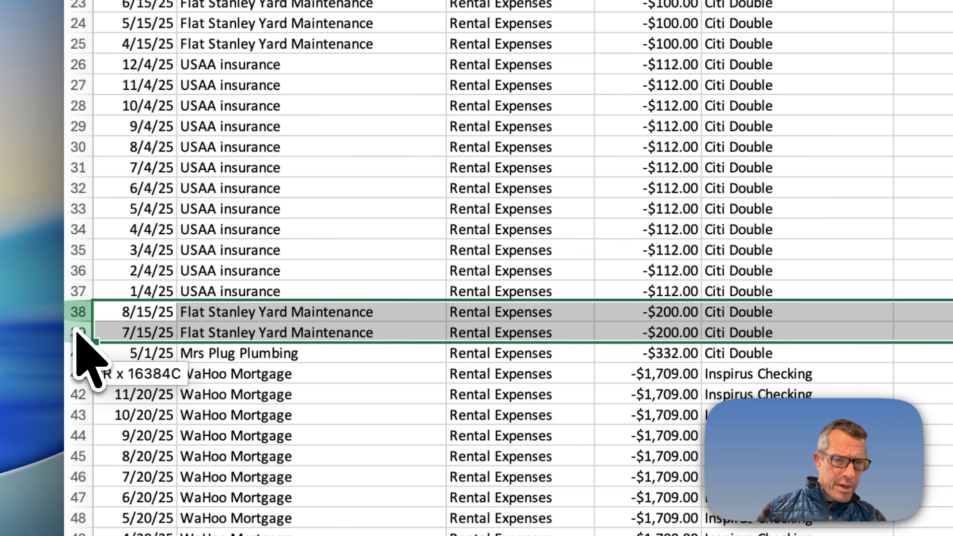
key("super+c")
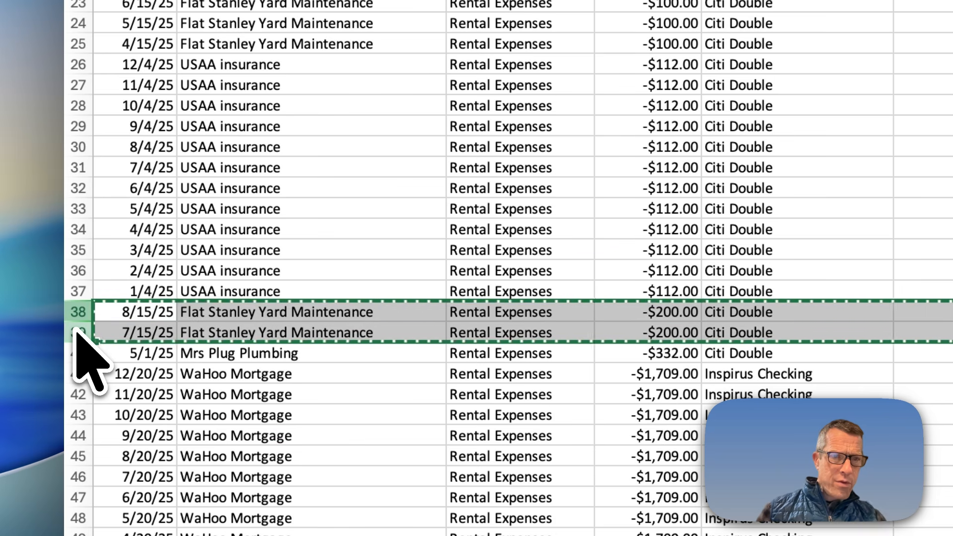
scroll(222, 248, "up", 3)
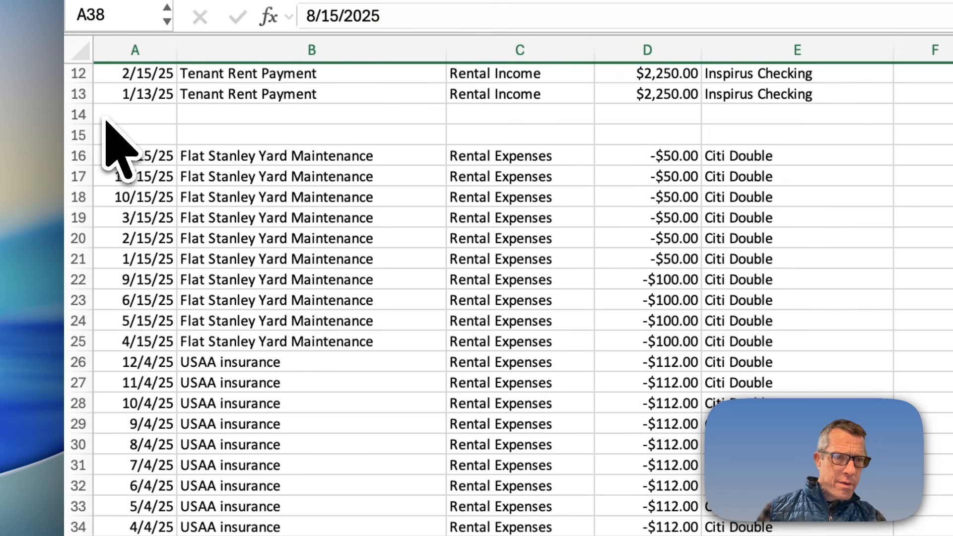
left_click(105, 117)
key("super+v")
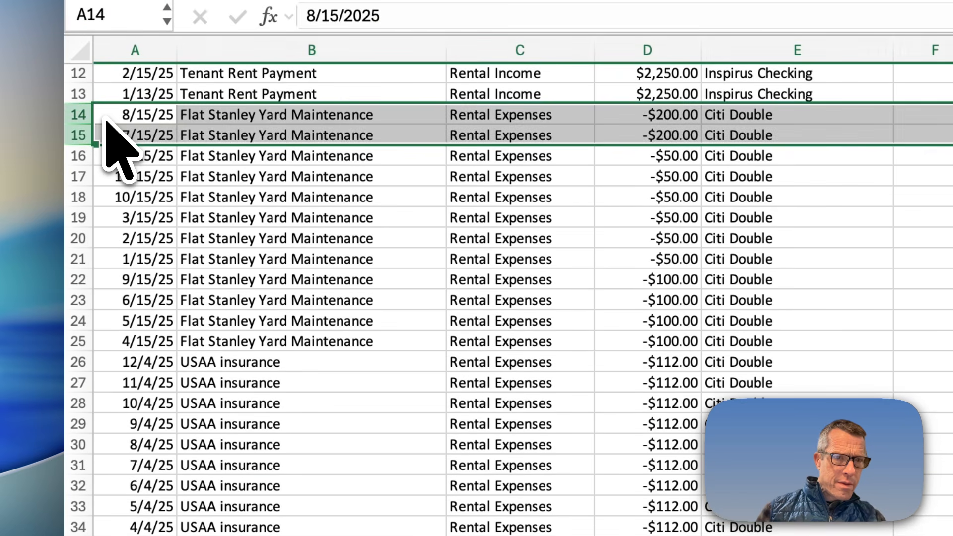
Insert two blank rows at row 14 to separate the rent payments from the rental expenses.
left_click(129, 158)
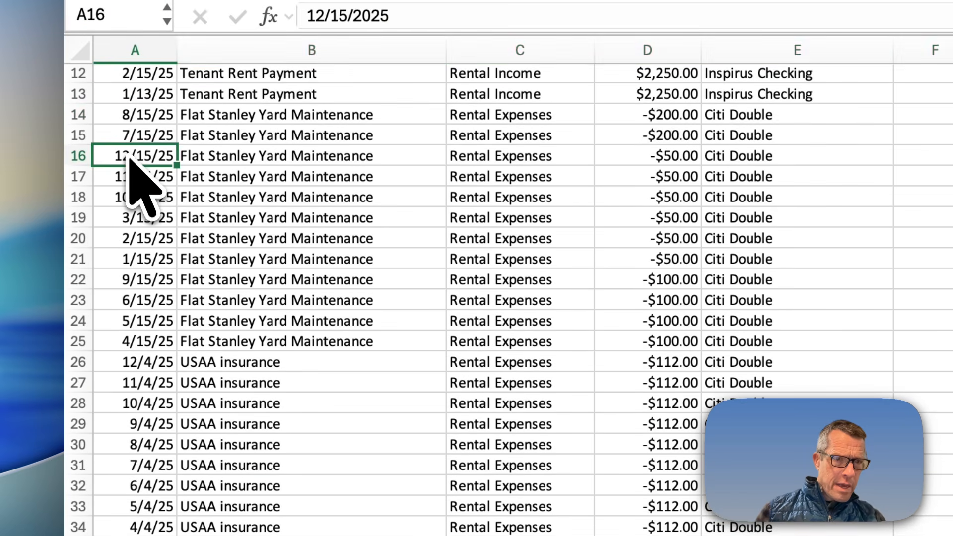
left_click(80, 115)
right_click(82, 116)
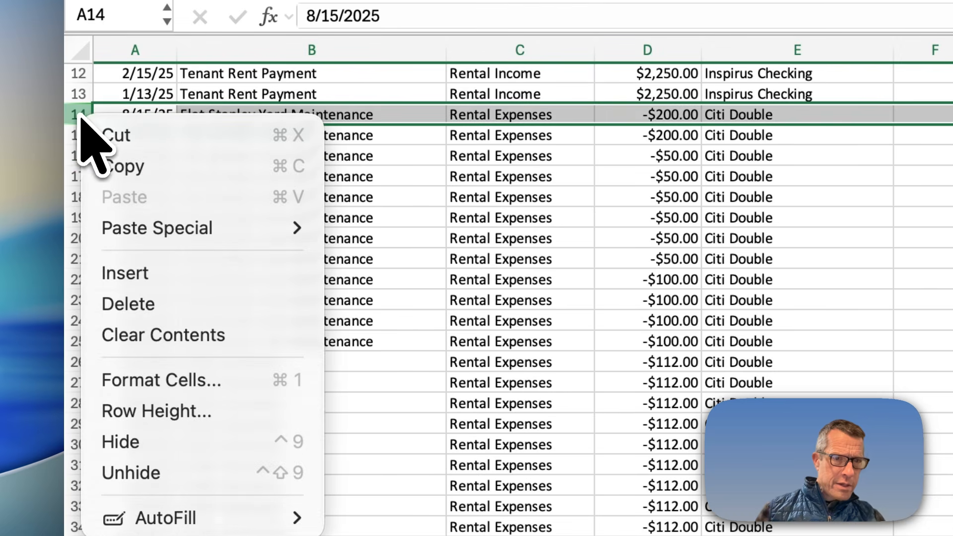
left_click(160, 272)
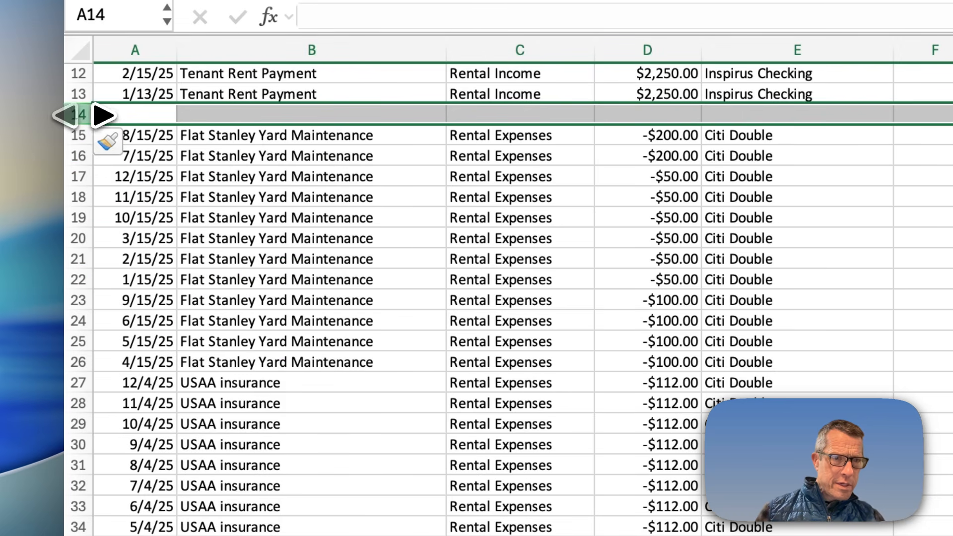
right_click(82, 115)
left_click(128, 272)
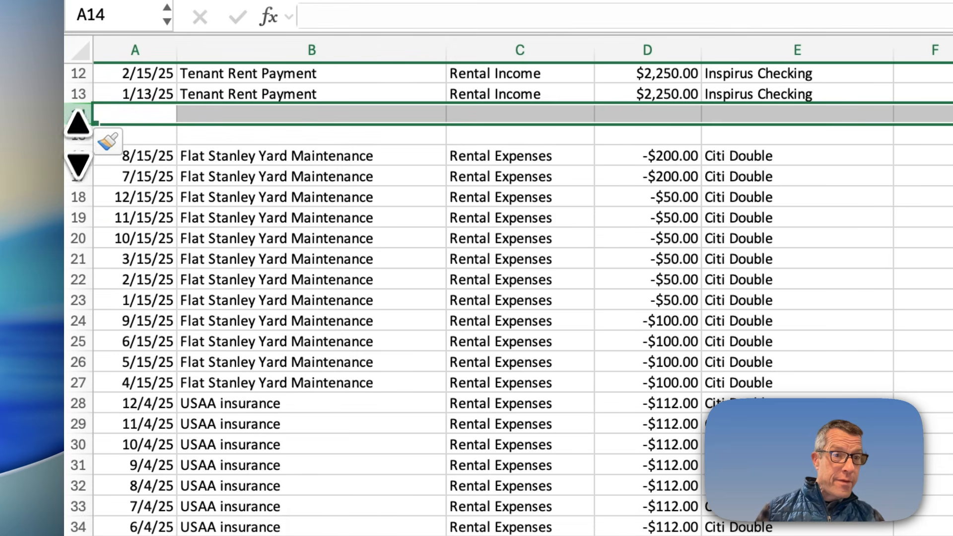
Insert one more blank row at row 14, between the rent payments and the rental expenses.
right_click(86, 115)
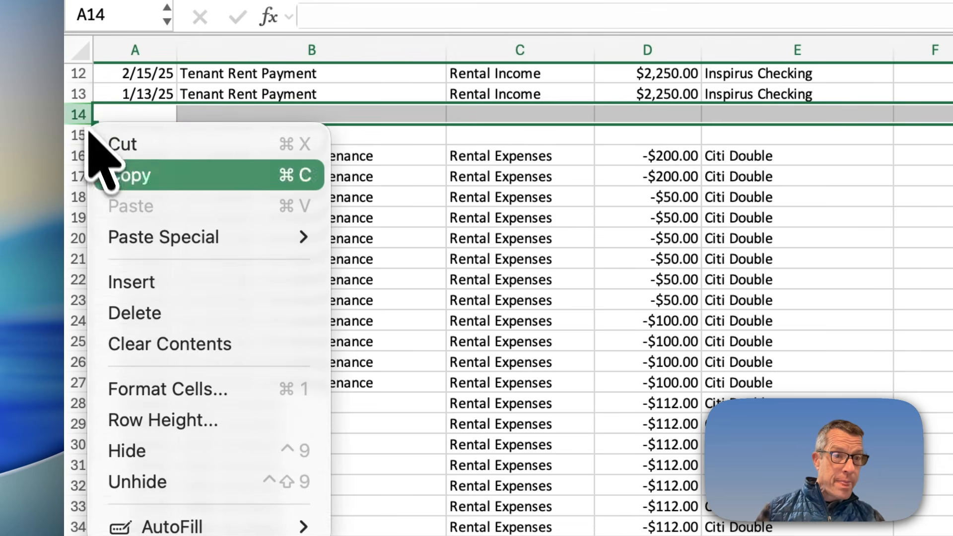
left_click(130, 278)
left_click(236, 341)
Insert four blank rows at row 29 to separate the USAA insurance entries from the Flat Stanley Yard Maintenance entries.
scroll(237, 343, "down", 4)
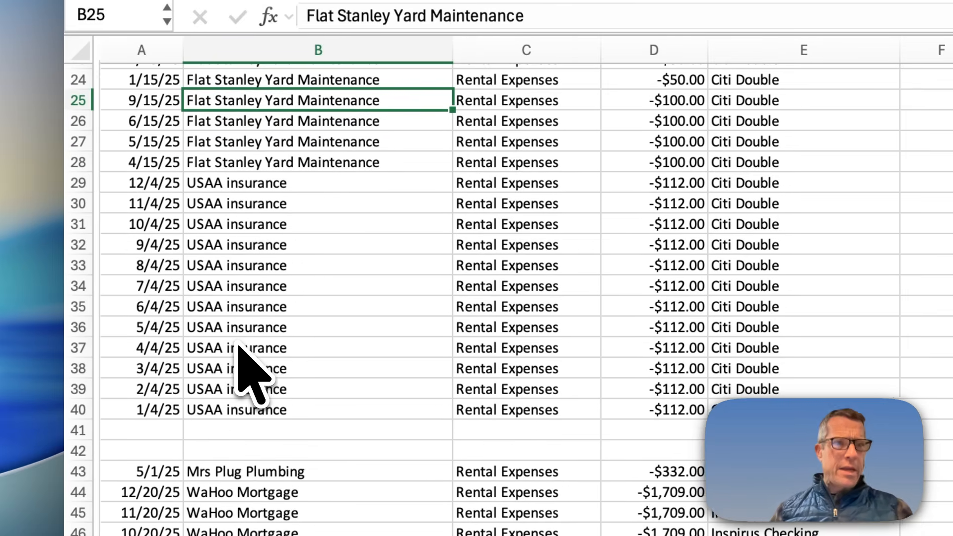
scroll(227, 263, "down", 3)
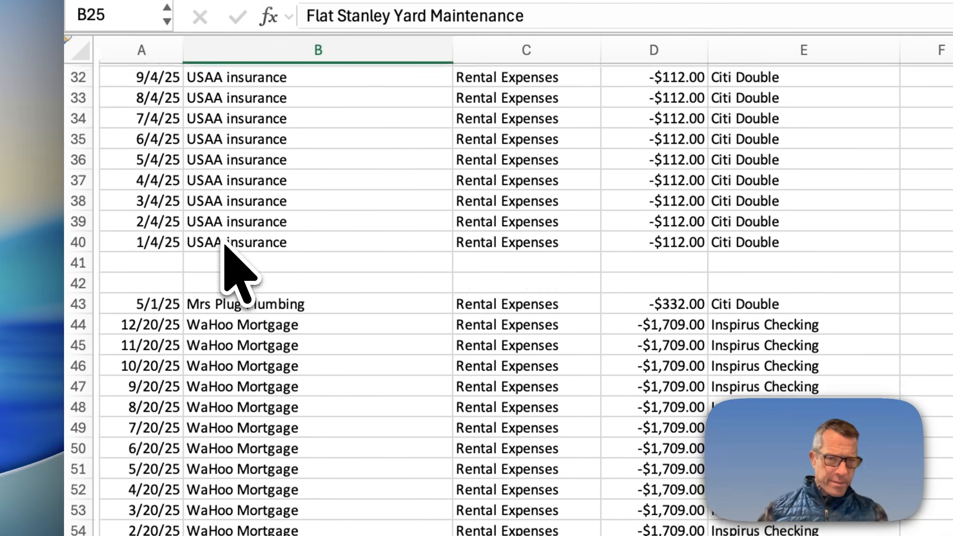
left_click(261, 301)
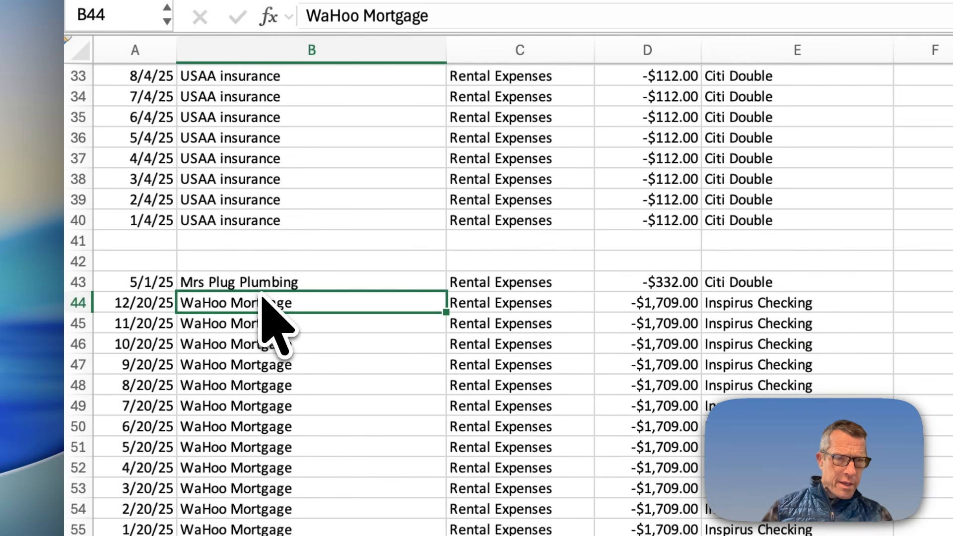
left_click(187, 281)
scroll(187, 282, "up", 3)
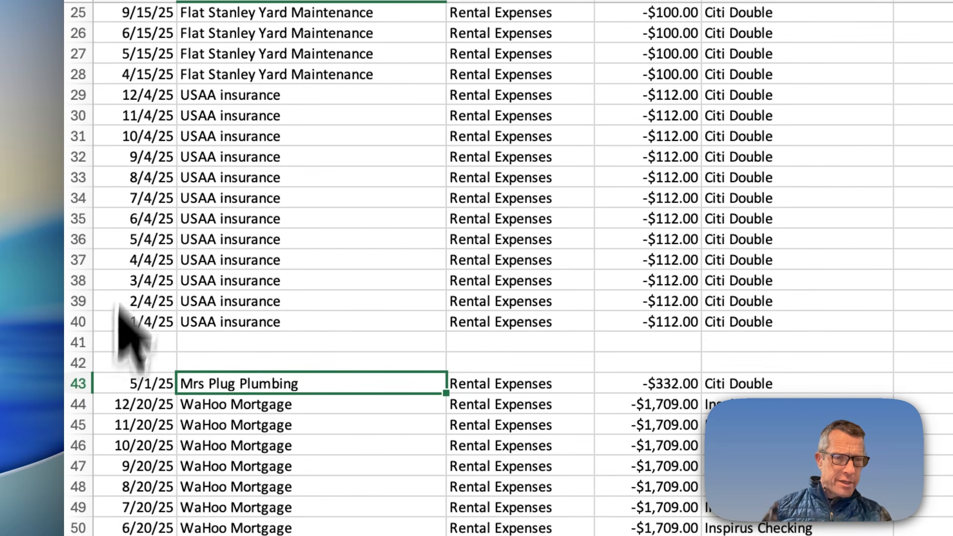
left_click_drag(79, 94, 82, 158)
right_click(79, 133)
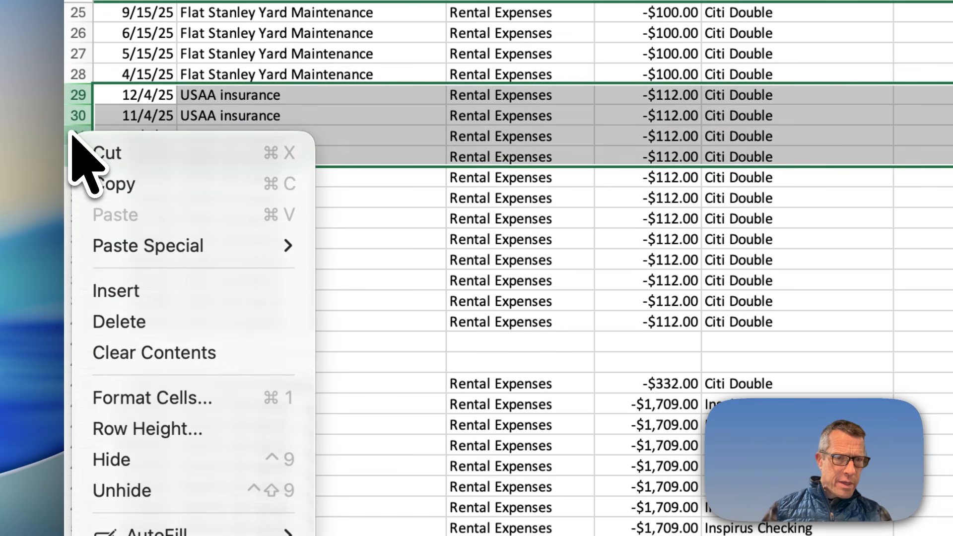
left_click(162, 289)
left_click(161, 287)
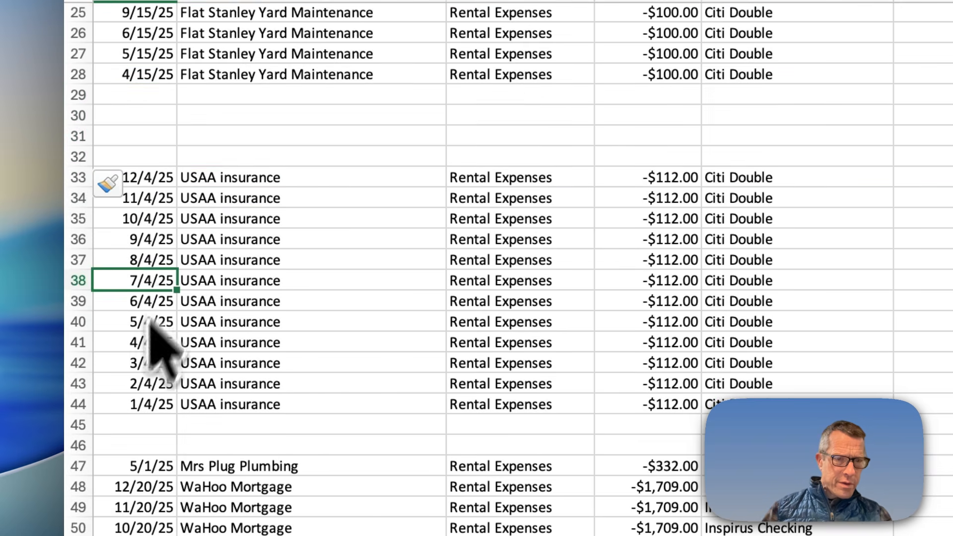
Move the Mrs Plug Plumbing row from row 47 to row 29, directly below the yard maintenance entries.
scroll(107, 443, "down", 3)
left_click(79, 406)
key("super+x")
scroll(89, 170, "up", 3)
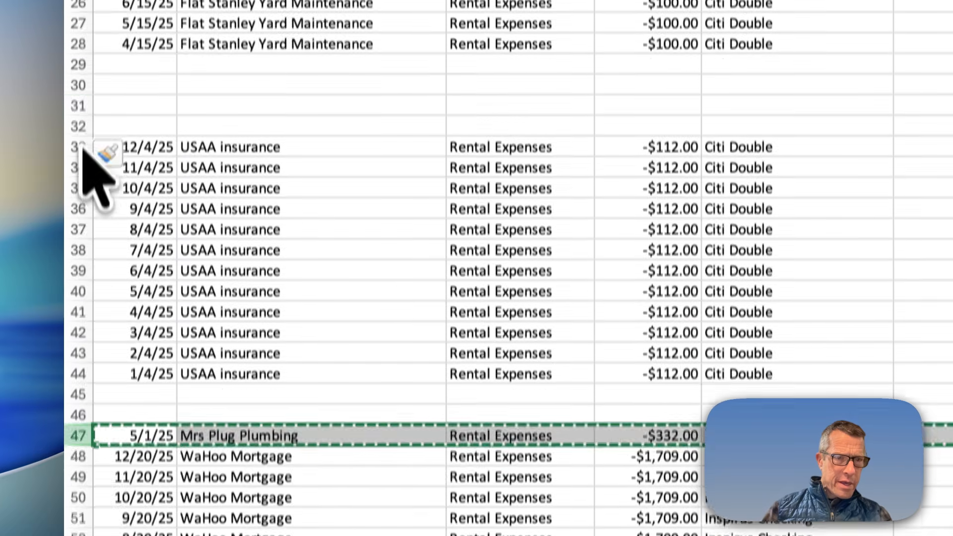
left_click_drag(83, 89, 86, 93)
key("super+v")
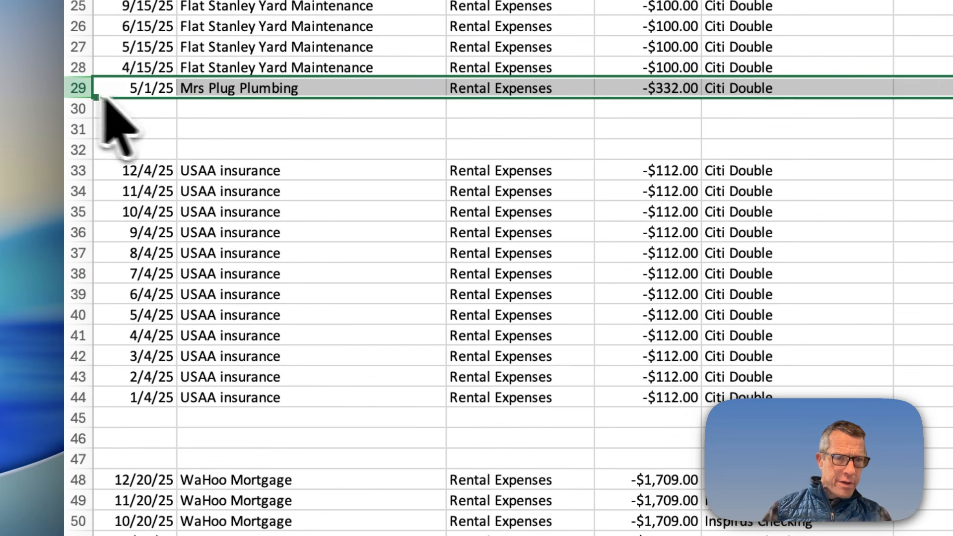
Insert four blank rows at row 60 to separate the Fiddler on the Roof Repair entry from the mortgage payments.
scroll(196, 410, "down", 10)
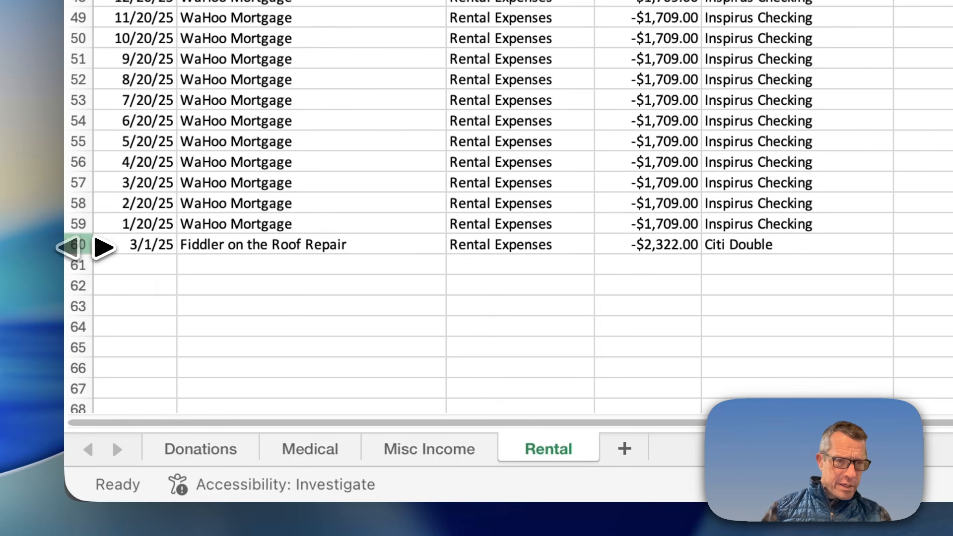
left_click(85, 247)
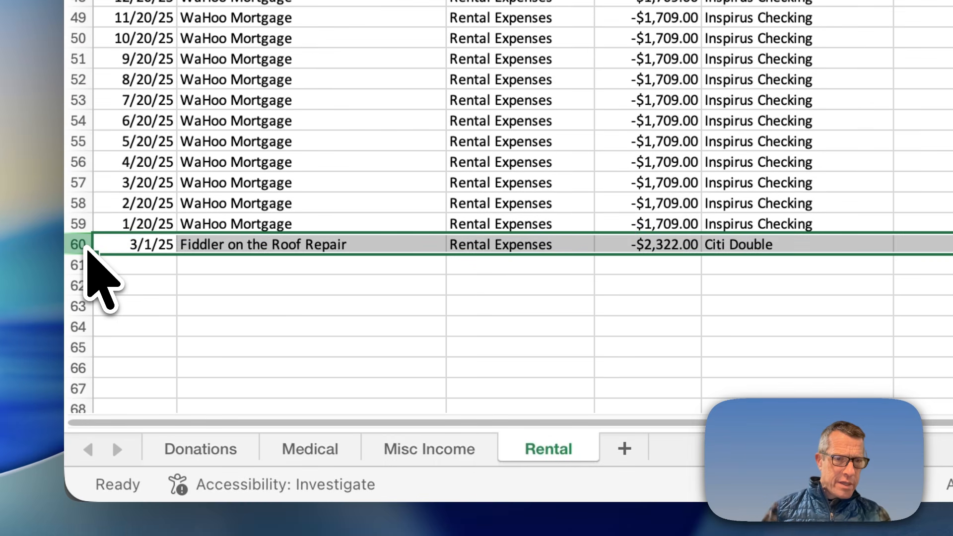
left_click_drag(85, 247, 85, 306)
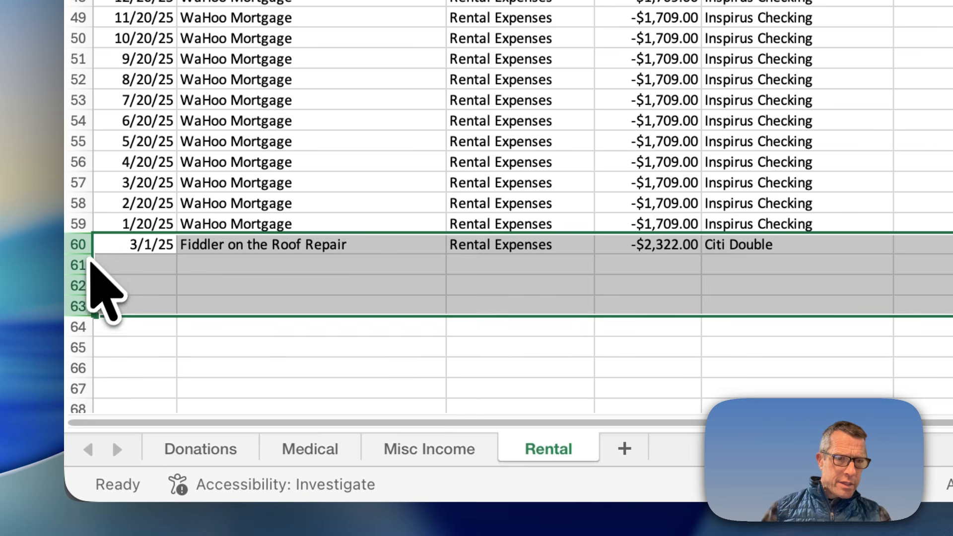
right_click(91, 266)
left_click(160, 229)
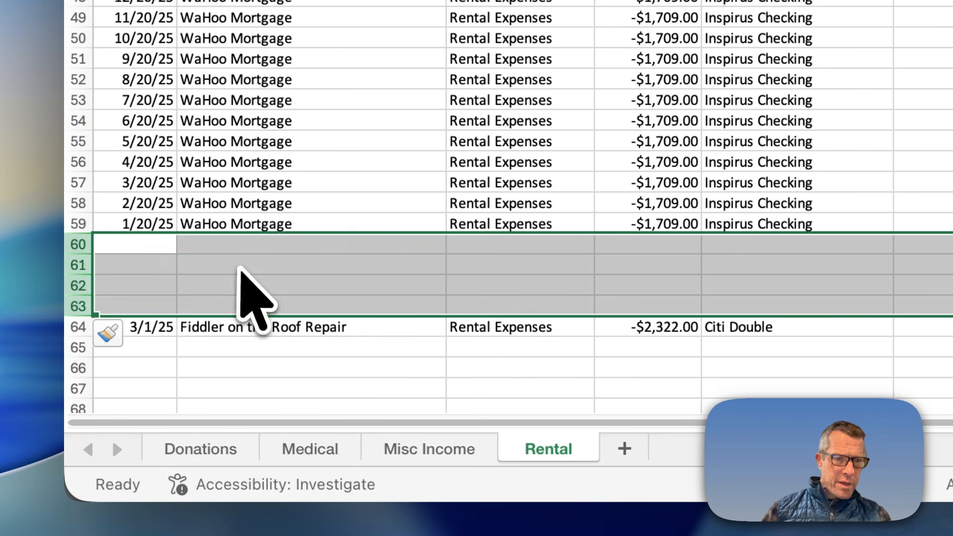
left_click(240, 266)
Enter the heading Capital Improvement in B63 and add a Total in row 65 with the formula =D64 in column D.
left_click(246, 304)
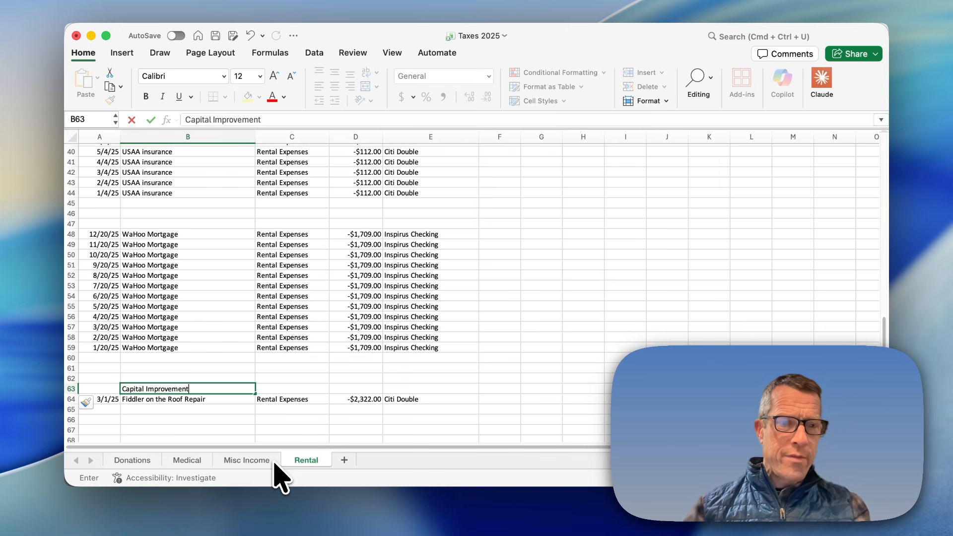
key("Return")
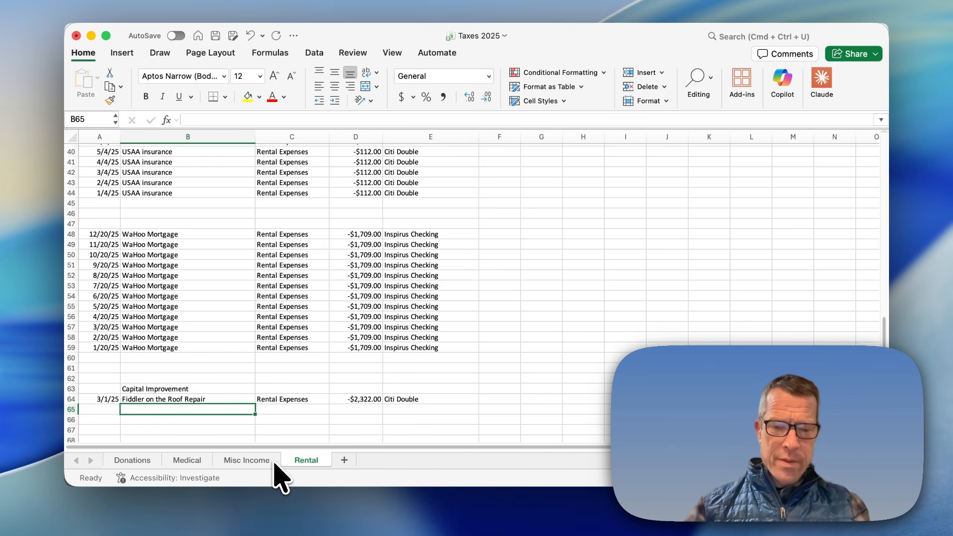
key("Tab")
key("Tab")
type("=")
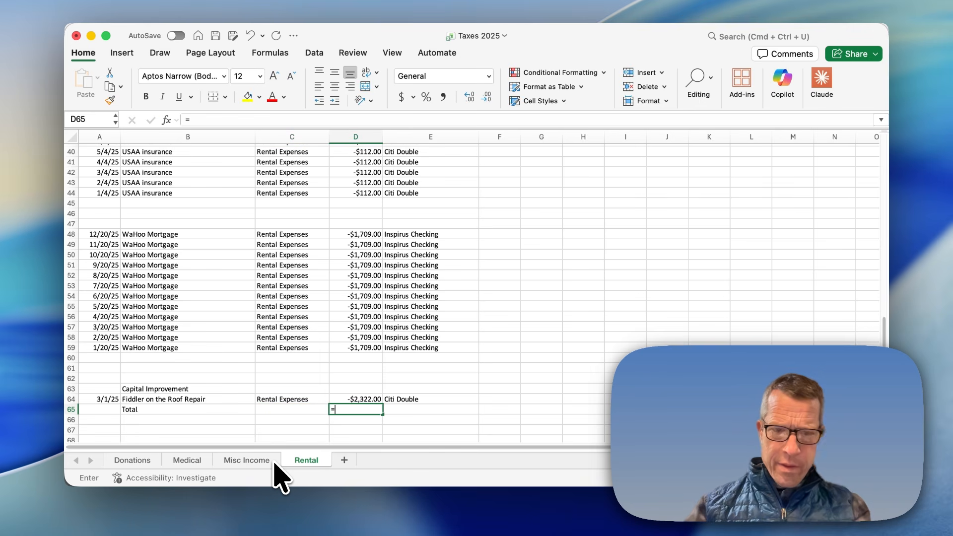
type("D64")
key("Return")
key("Up")
key("Left")
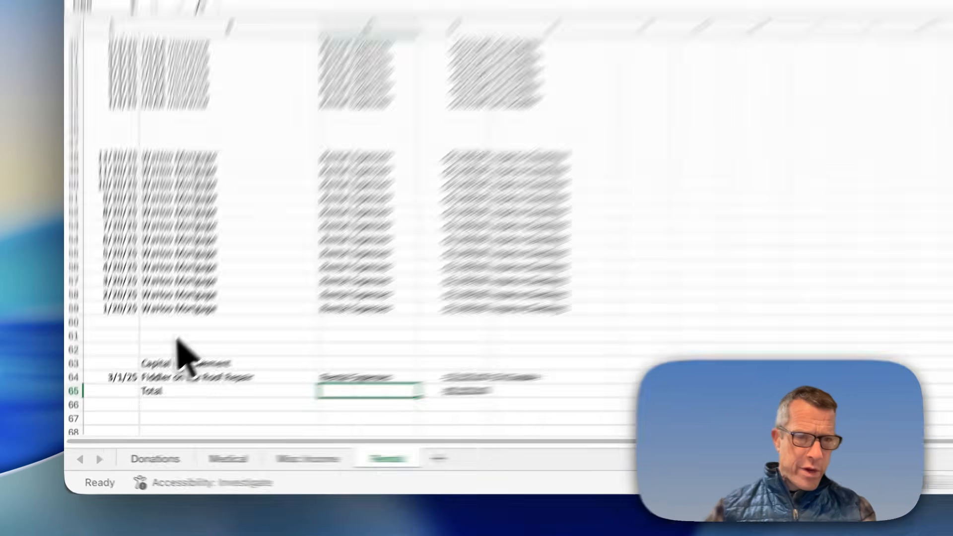
Add a Total in row 60 below the mortgage payments, summing D48:D59 in column D.
left_click(145, 369)
key("Up")
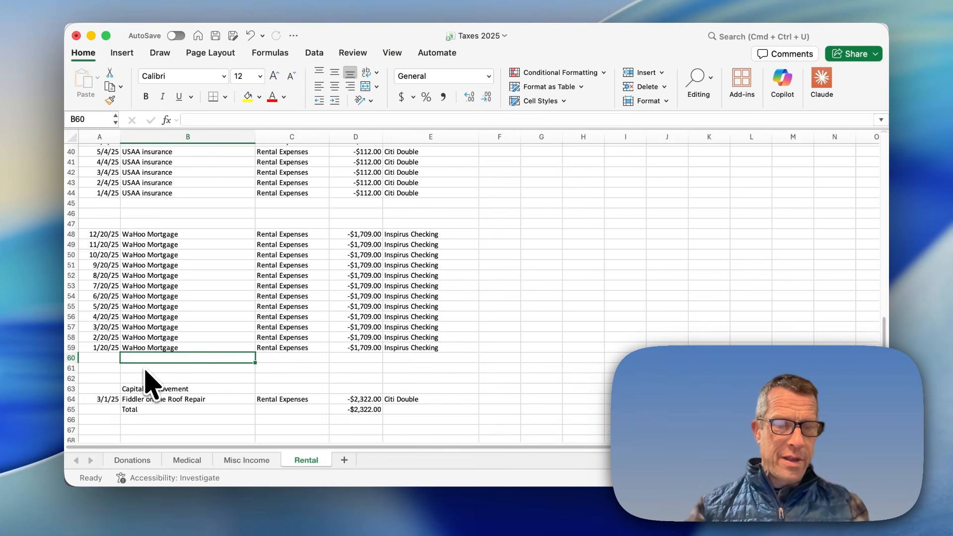
key("Tab")
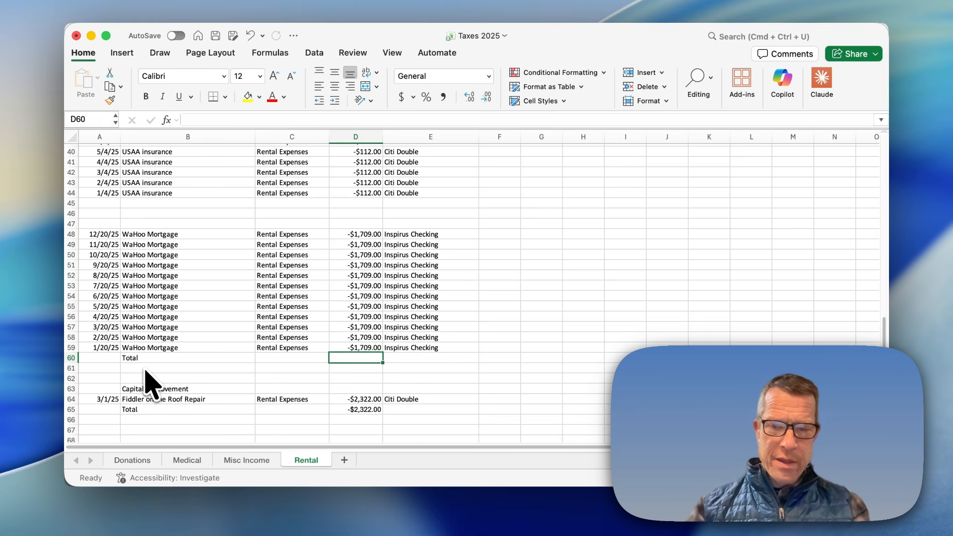
type("=sum(")
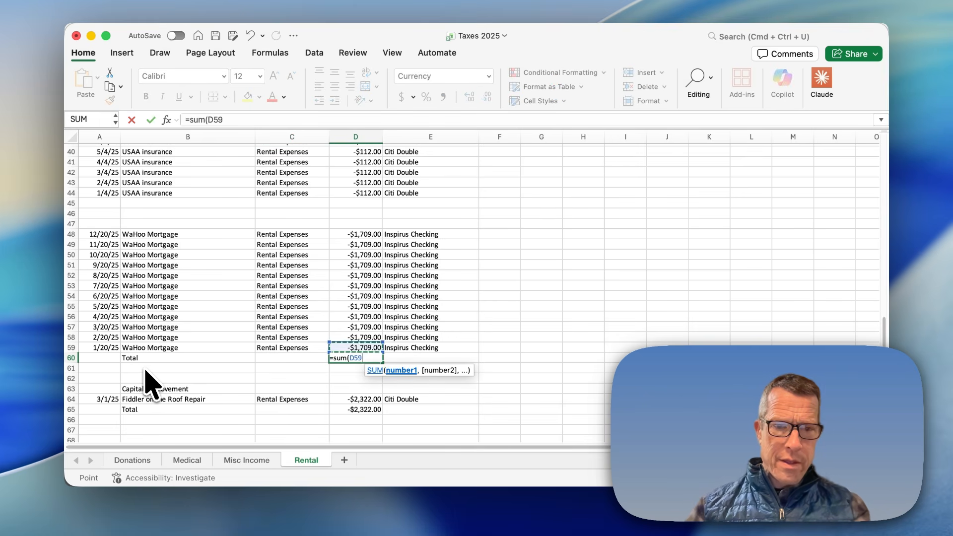
key("super+shift+Up")
key("Return")
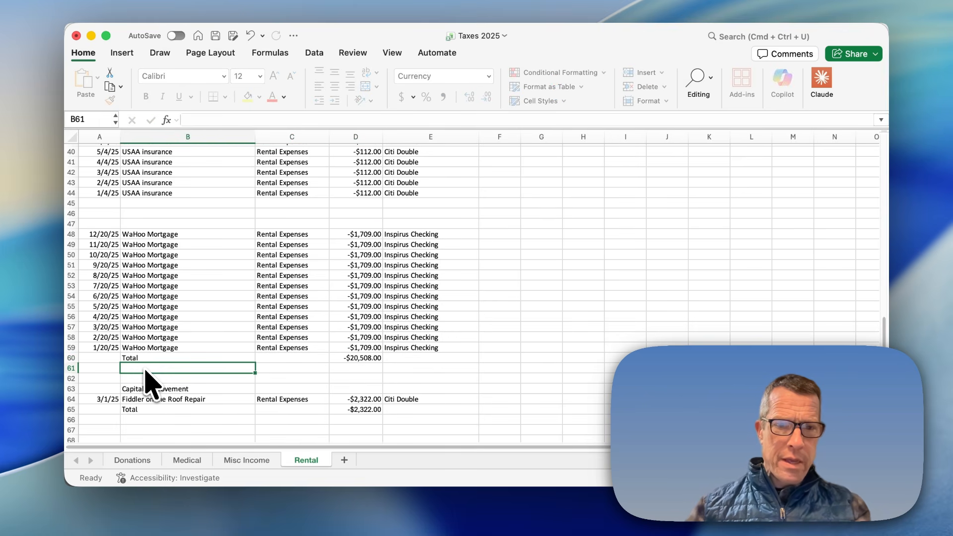
Bold the mortgage total row, the Capital Improvement heading and the capital improvement total row.
key("Up")
key("shift+Right")
key("shift+Right")
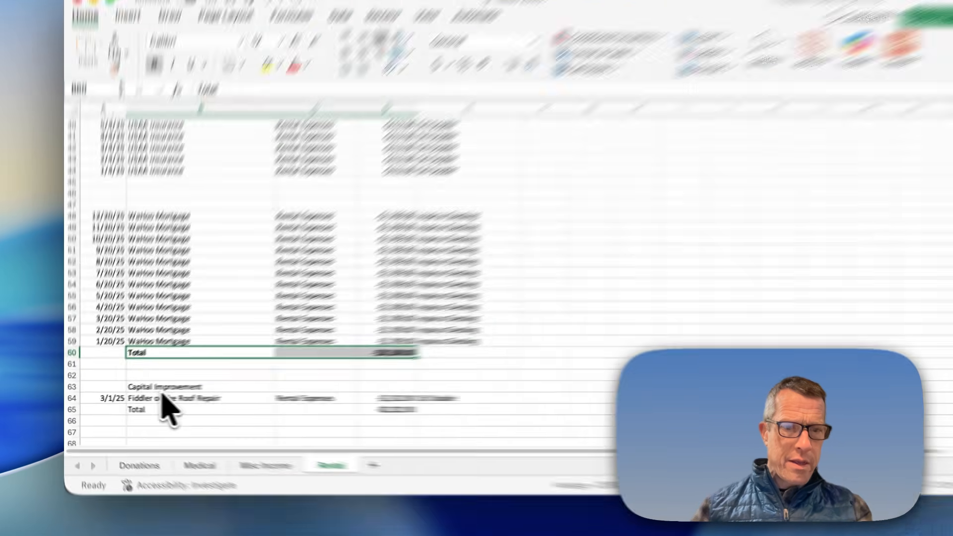
left_click(156, 390)
key("super+b")
left_click(150, 407)
key("shift+Right")
key("shift+Right")
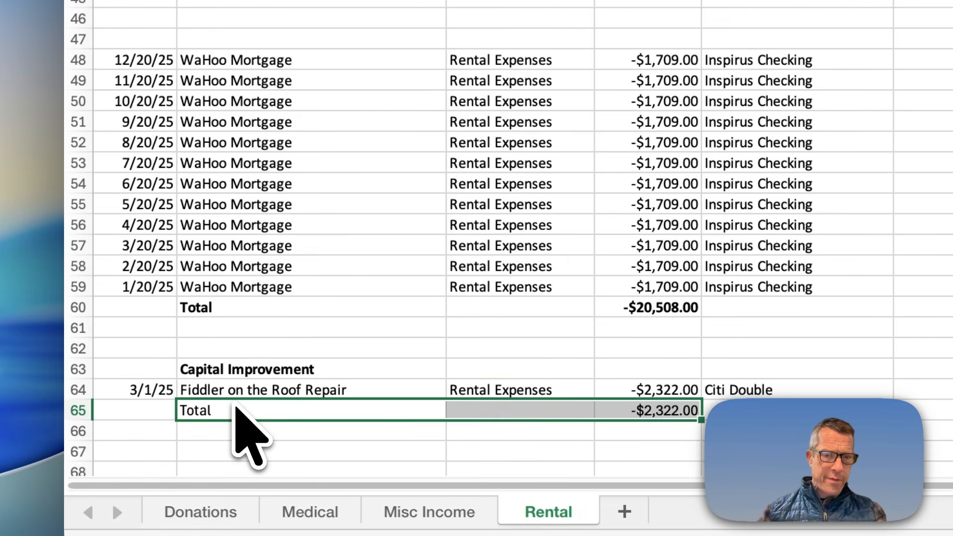
key("super+b")
Add a bold Mortgage heading in B47 above the WaHoo Mortgage payments.
left_click(213, 35)
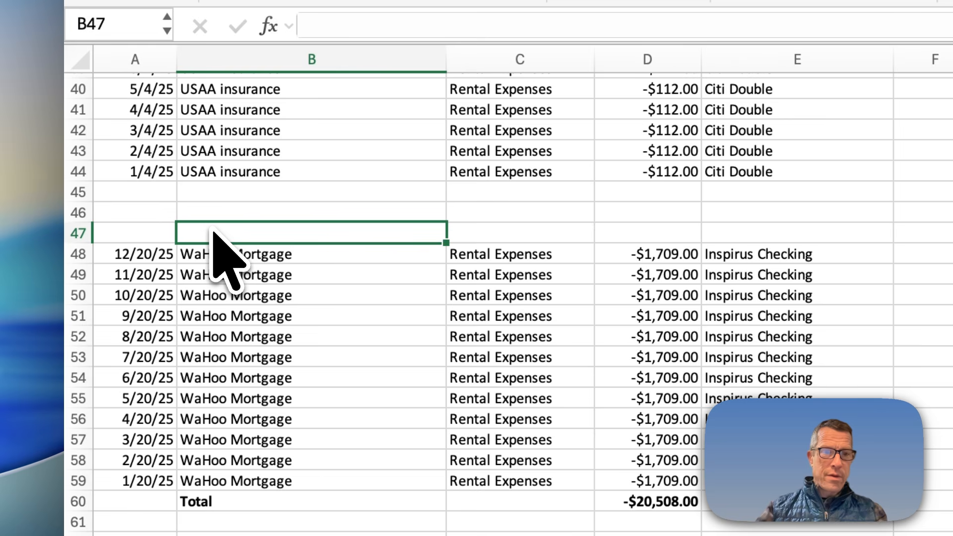
key("Return")
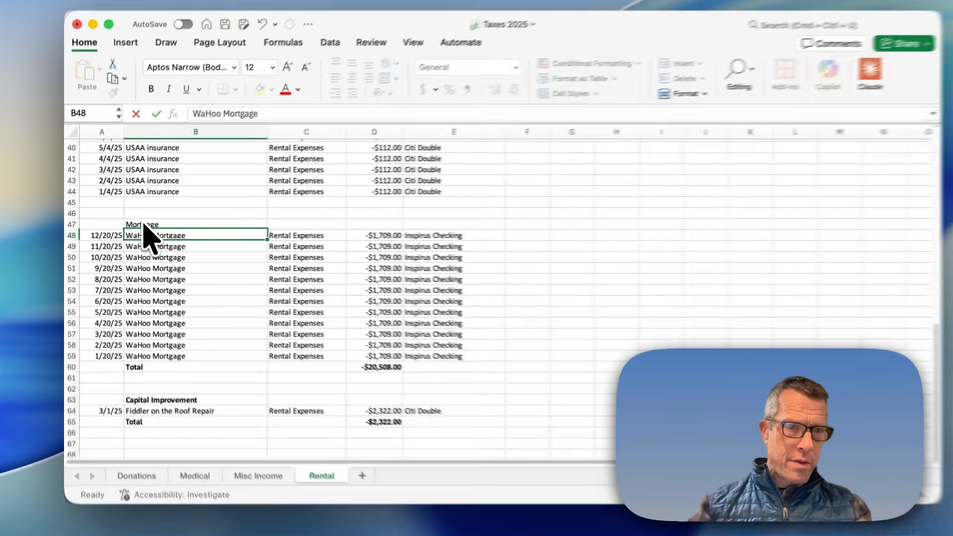
key("Up")
Add a bold Insurance heading in B32 above the USAA insurance entries.
scroll(143, 234, "up", 6)
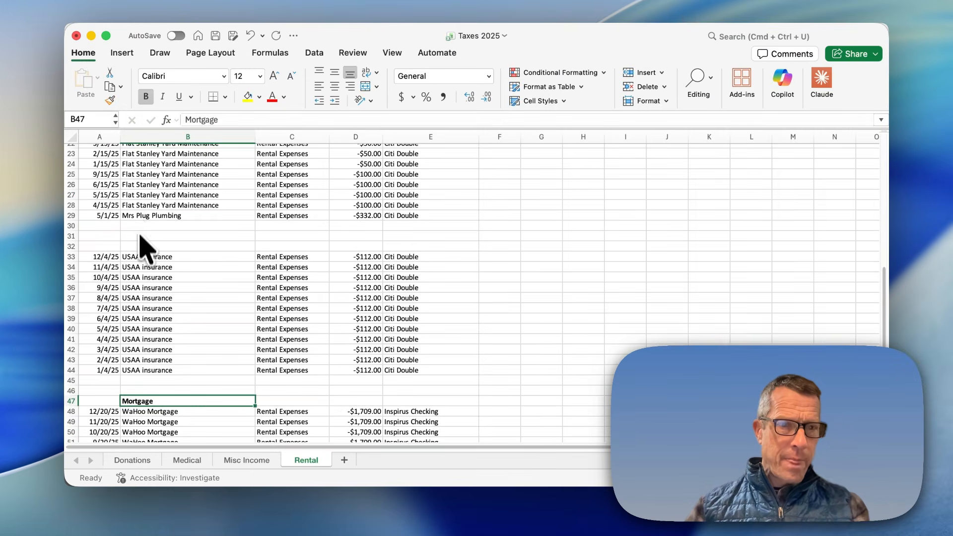
left_click(144, 239)
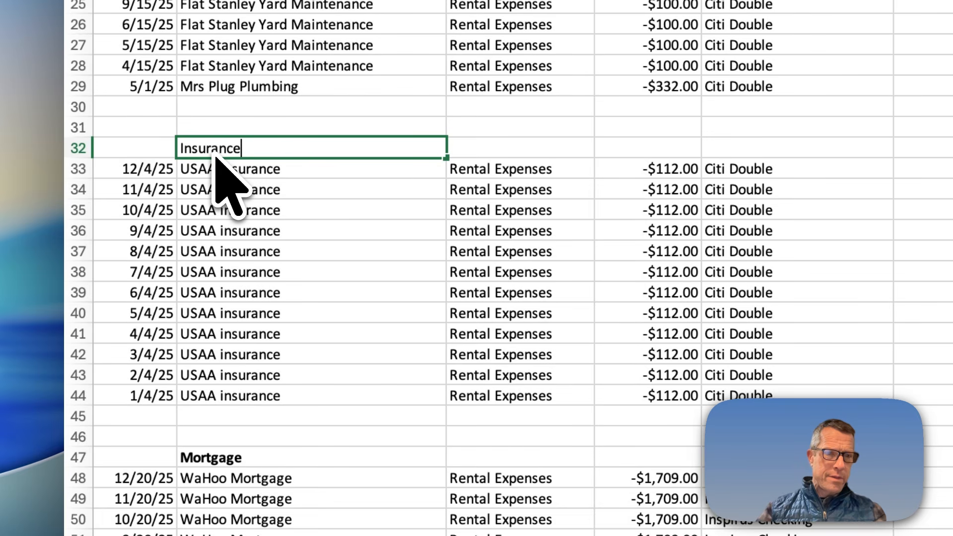
type("Insurance")
key("Return")
key("Up")
key("super+b")
Add a Total in row 45 below the insurance entries with =SUM(D33:D44) in column D, and bold it.
left_click(263, 416)
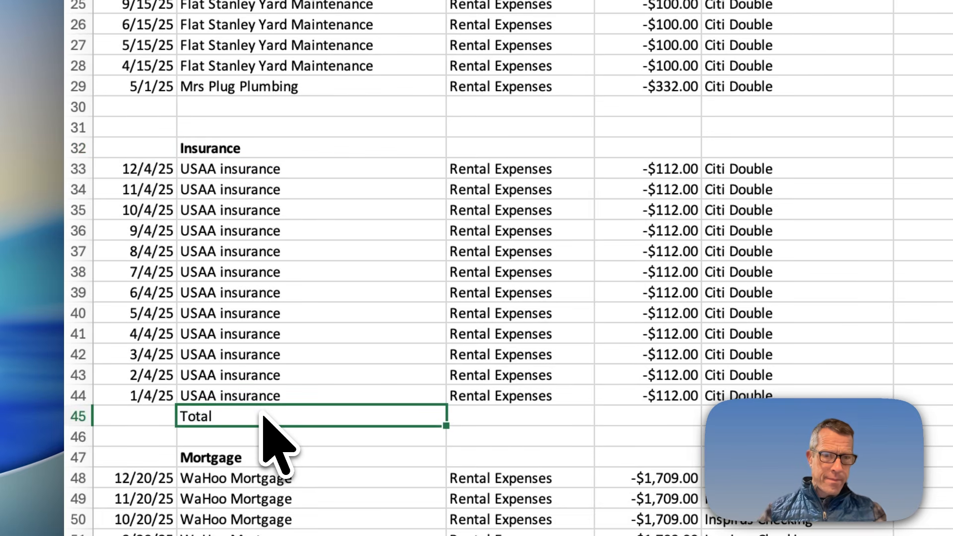
key("Tab")
key("Tab")
type("=sum(")
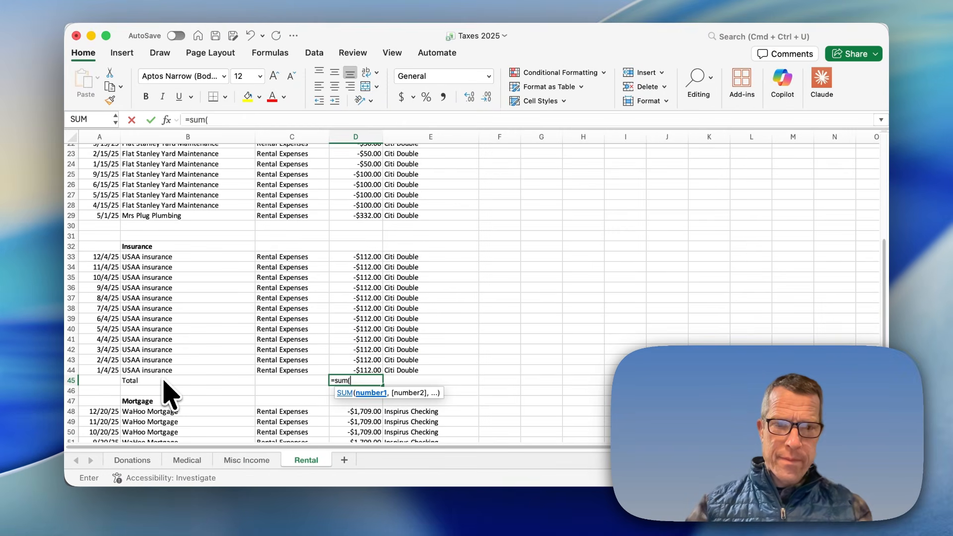
key("Up")
key("super+shift+Up")
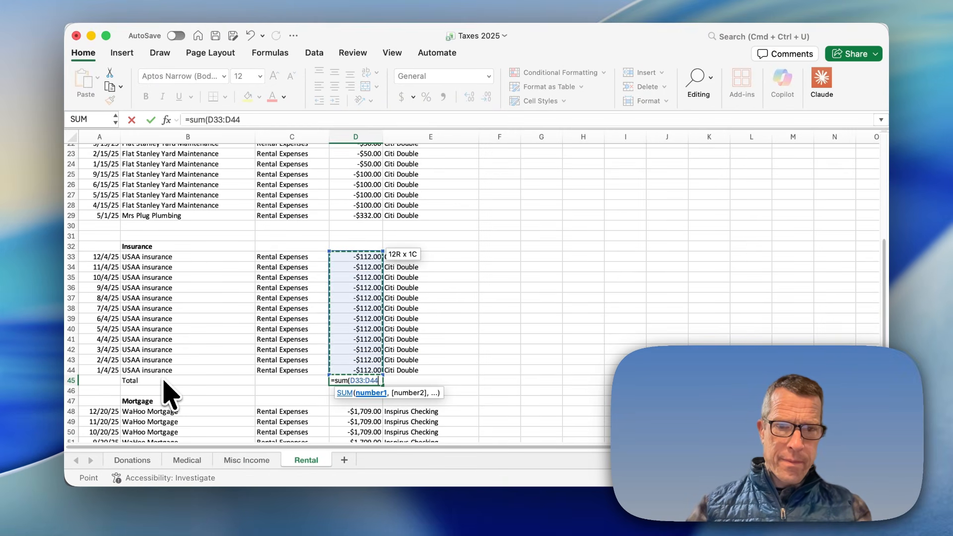
type(")")
key("Return")
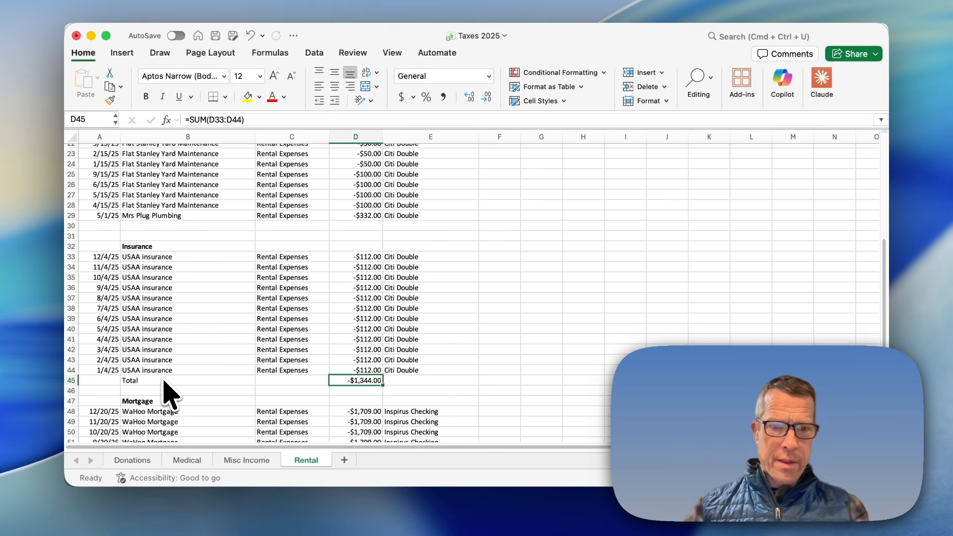
key("shift+Left")
key("super+b")
Add a Total in row 30 below Mrs Plug Plumbing, summing the maintenance and plumbing amounts D17:D29 in column D.
scroll(164, 382, "up", 5)
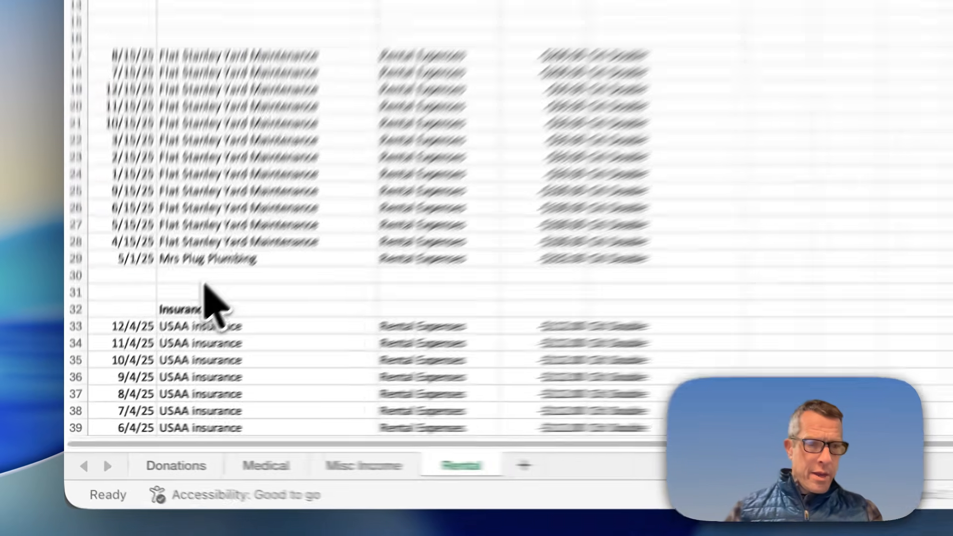
left_click(203, 277)
type("Total")
key("Tab")
key("Tab")
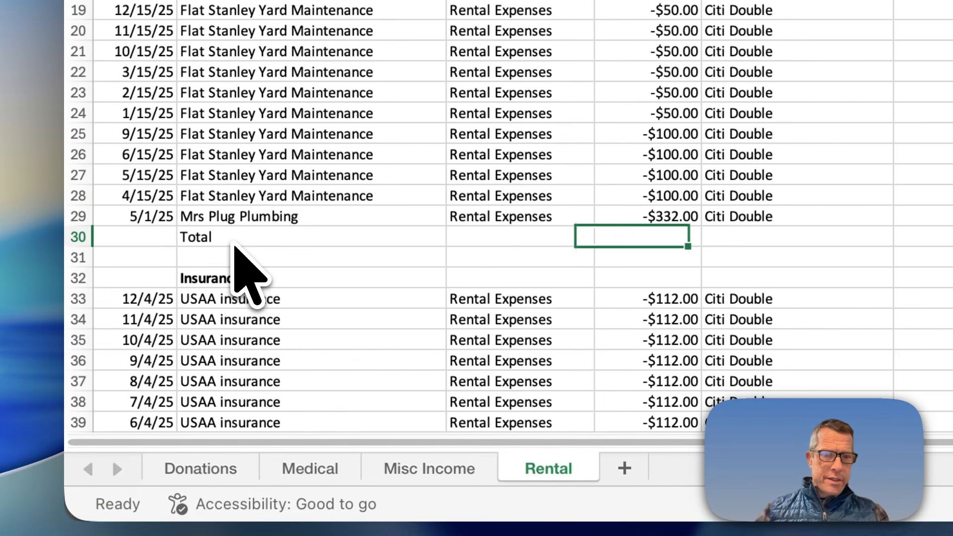
type("=sum(")
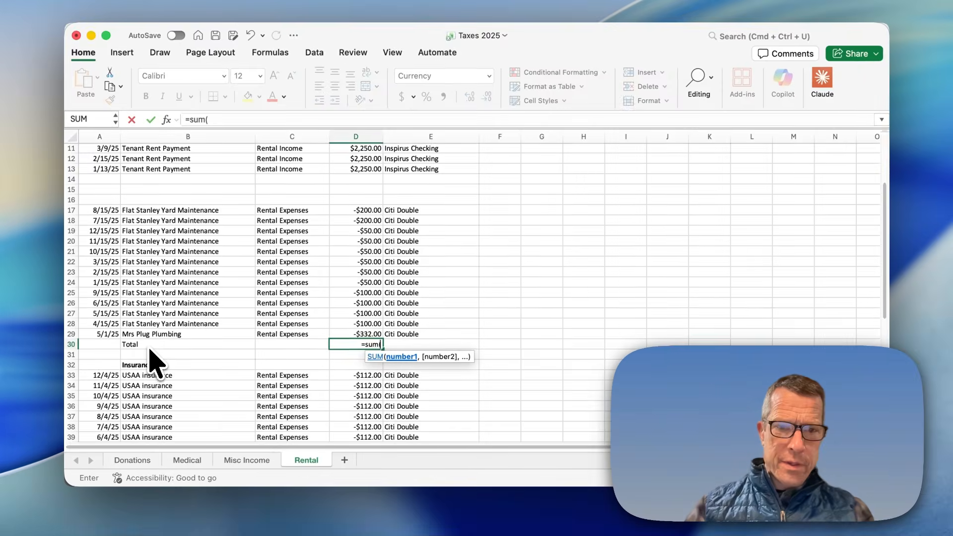
key("Up")
key("super+shift+Up")
key("Return")
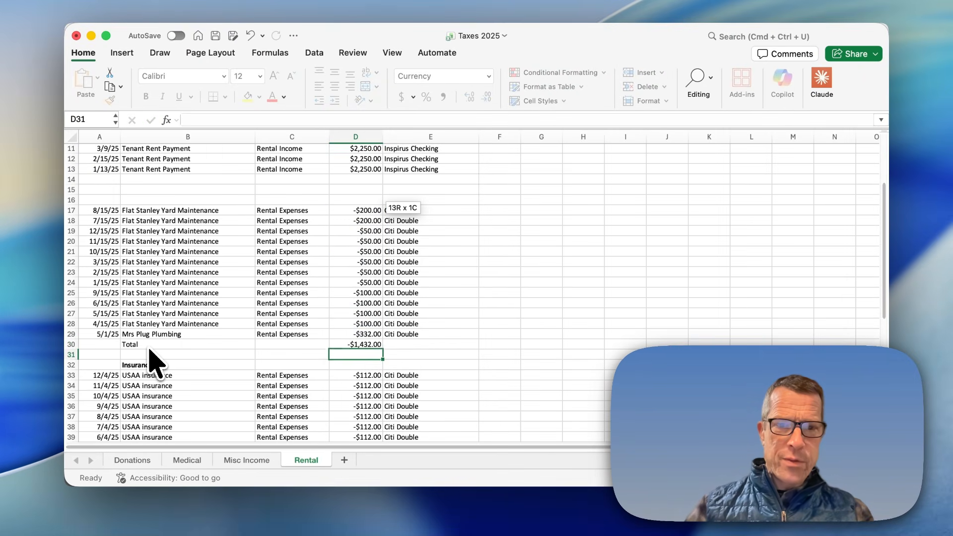
Bold the Total in row 30 and add a bold Maintenance heading in B16 above the Flat Stanley Yard Maintenance entries.
key("shift+Left")
key("shift+Left")
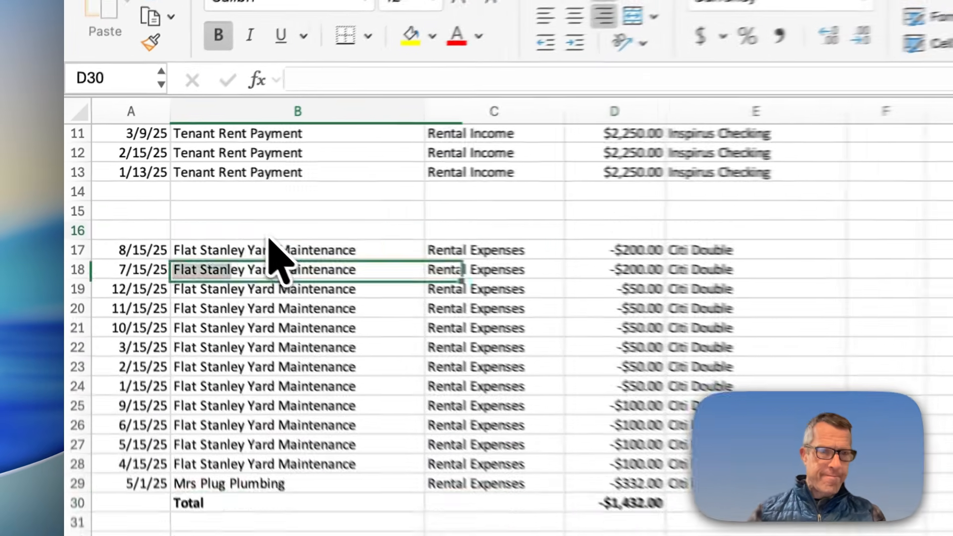
left_click(173, 203)
type("Main")
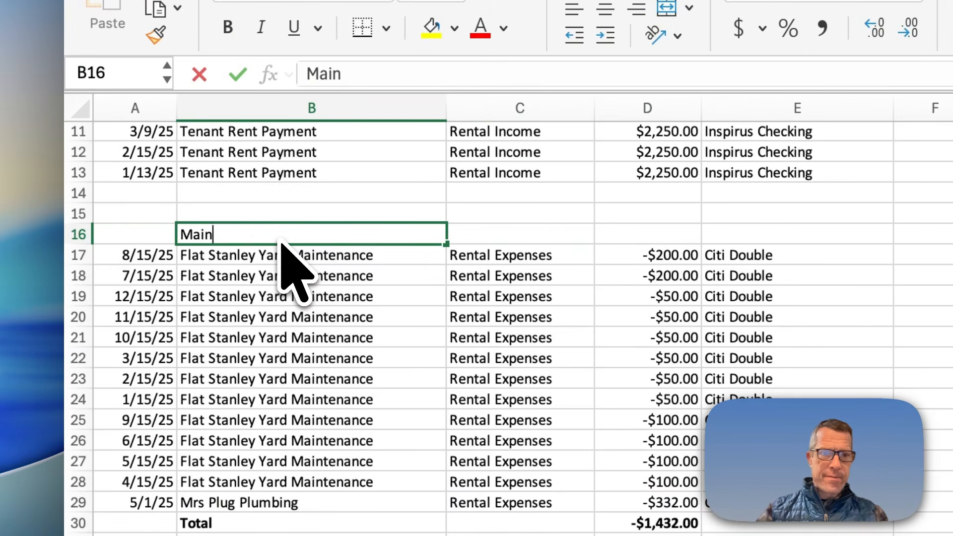
type("tenance")
key("Return")
left_click(281, 243)
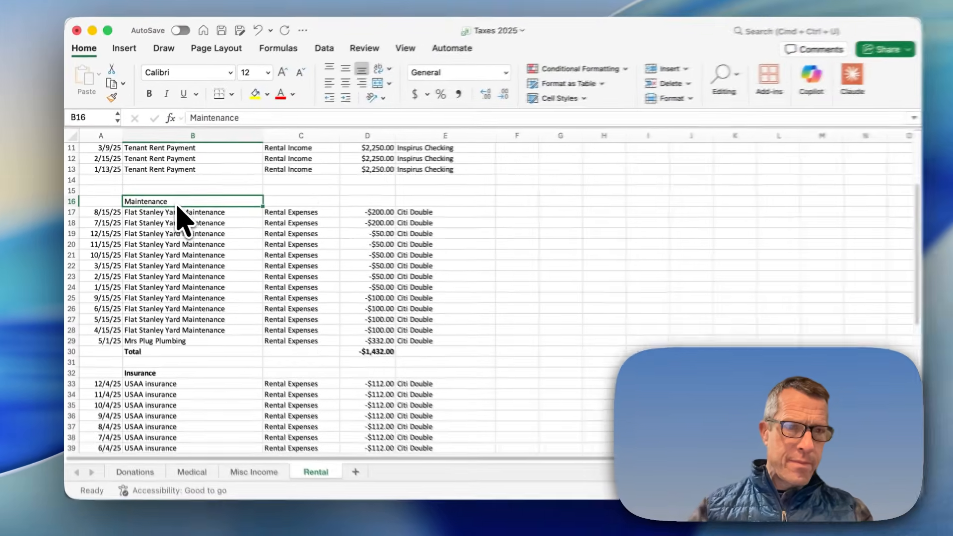
key("super+b")
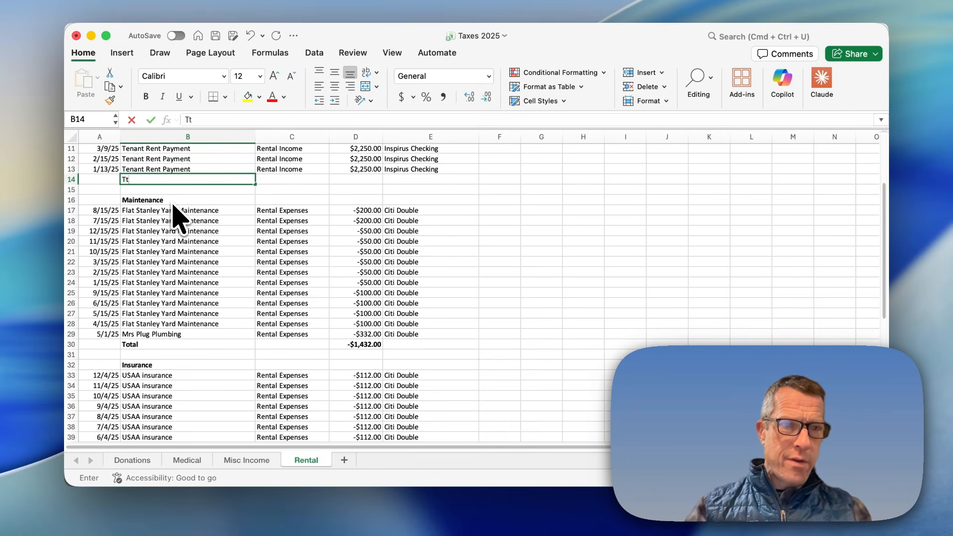
Label B14 as Total directly below the Tenant Rent Payment entries.
type("Ttal")
key("BackSpace")
key("BackSpace")
key("BackSpace")
type("otal")
key("Return")
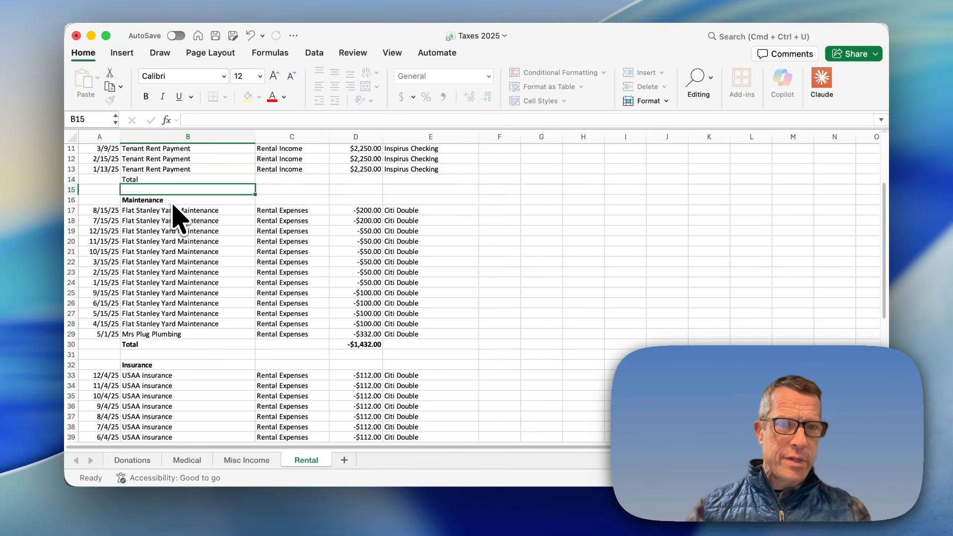
Sum the rent payments in D14 with =SUM(D2:D13) and bold the Total label and amount in row 14.
key("Up")
key("Right")
type("=sum(")
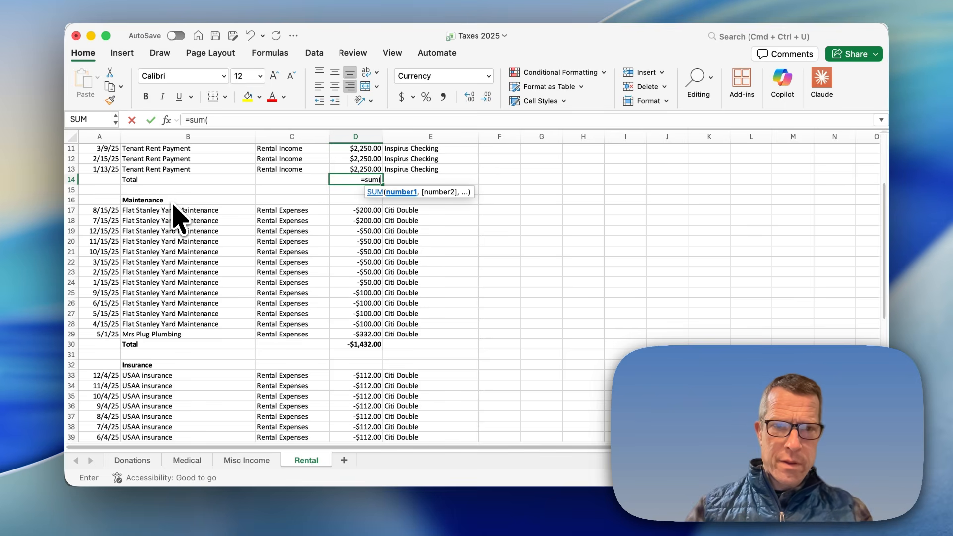
key("Up")
key("shift+super+Up")
key("shift+Down")
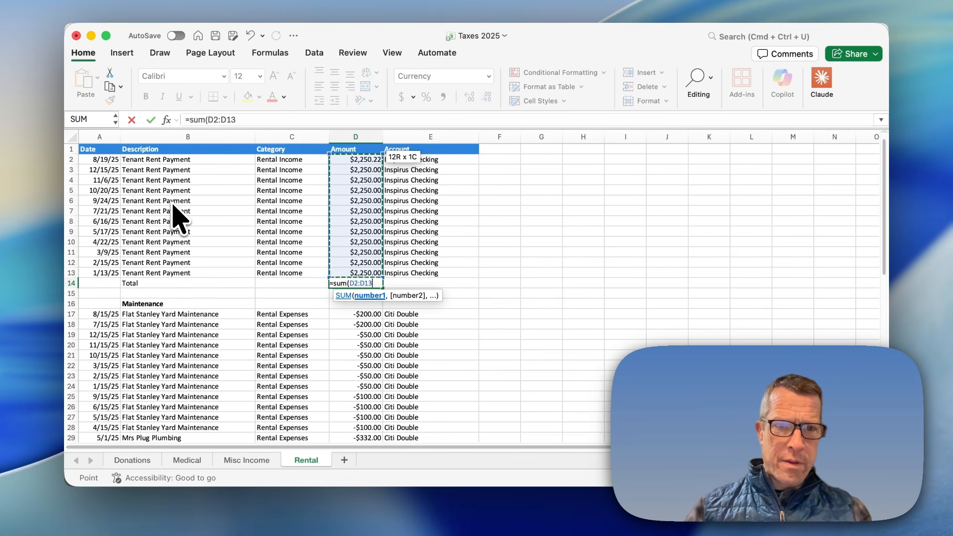
type(")")
key("Return")
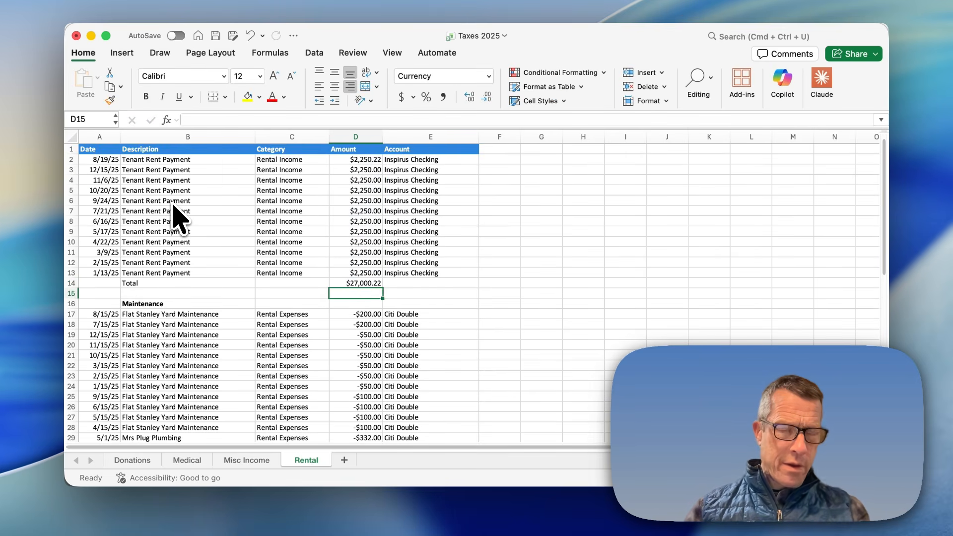
key("Left")
key("shift+Right")
key("super+b")
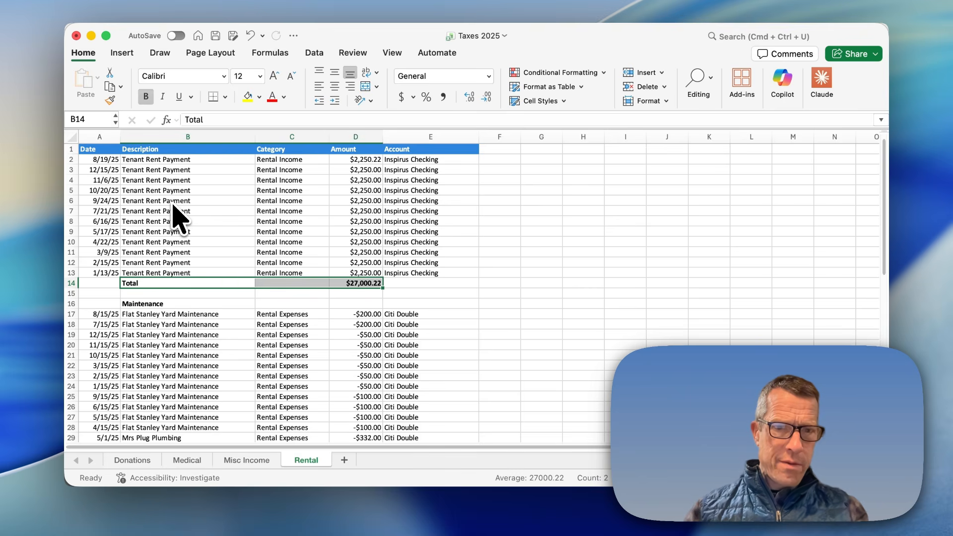
Add a bold Net label in B68 below the Capital Improvement total.
left_click(186, 303)
scroll(306, 356, "down", 15)
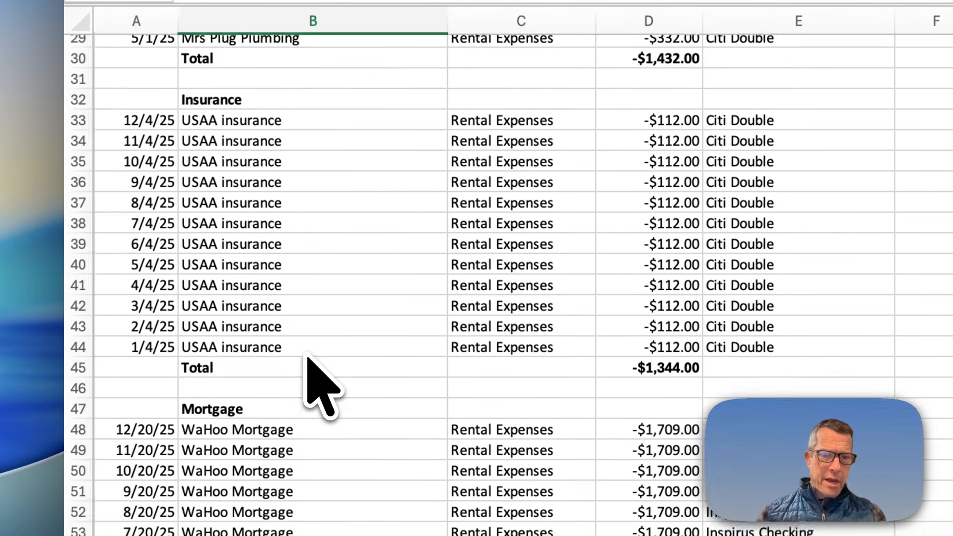
left_click(200, 298)
key("Left")
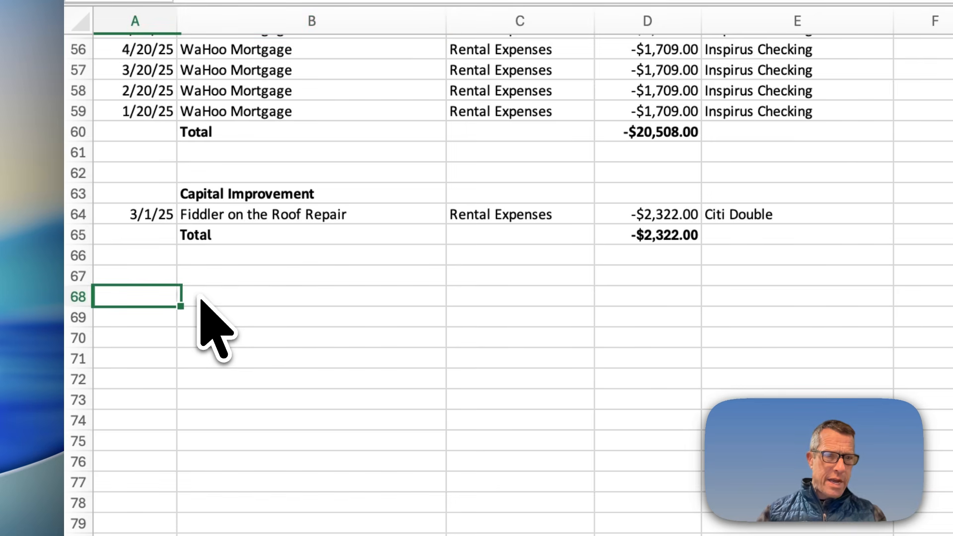
left_click(200, 298)
type("Net")
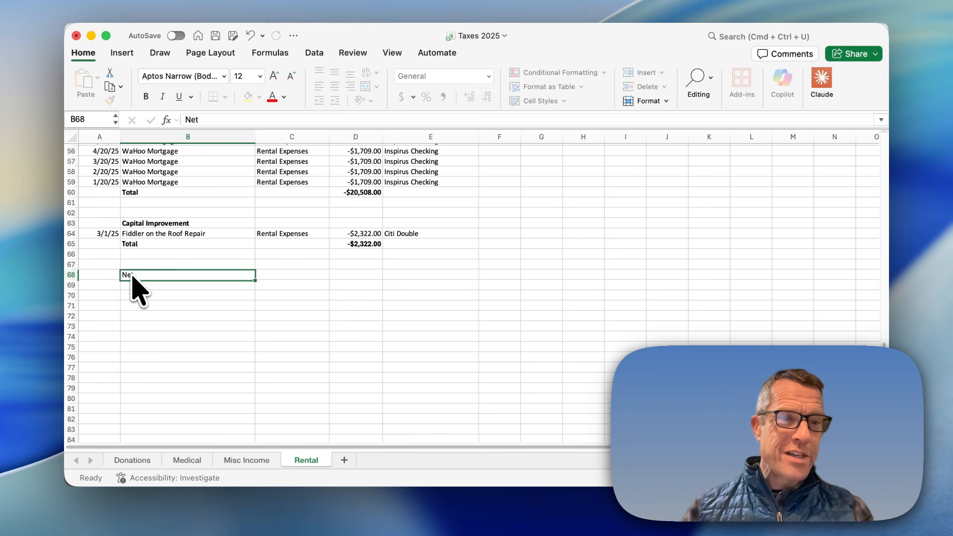
key("super+b")
Calculate the net rental result in D68 by adding the income and expense totals with =D14+D30+D45+D60+D65.
key("Right")
key("Right")
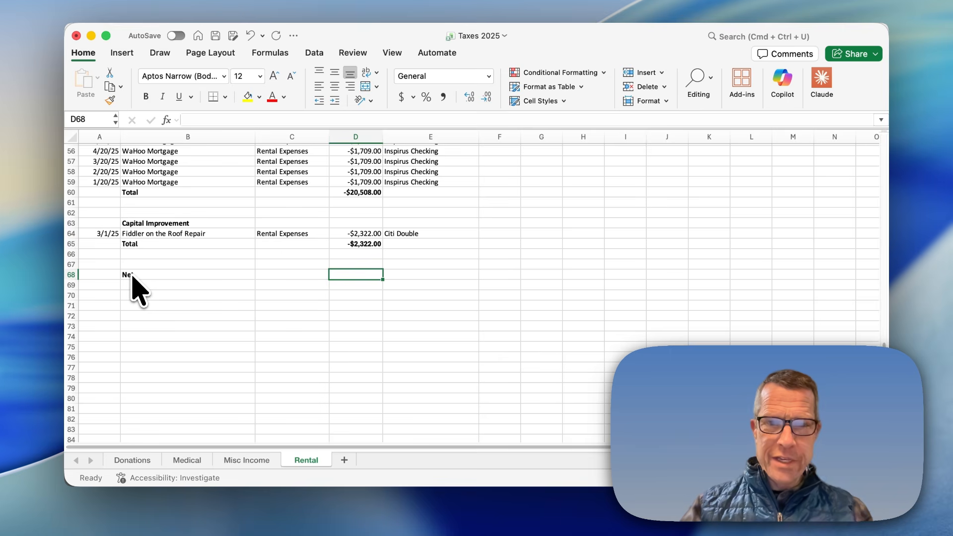
scroll(208, 277, "up", 15)
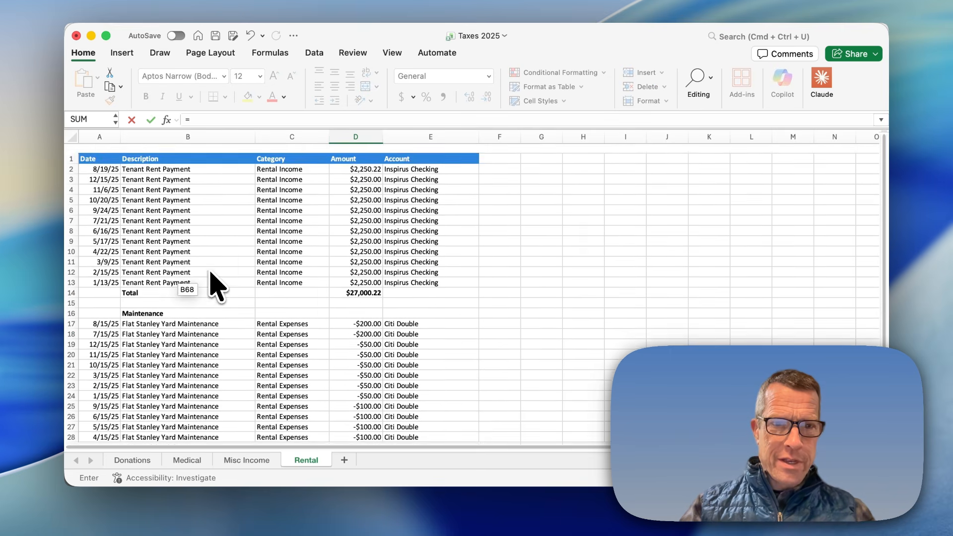
left_click(372, 285)
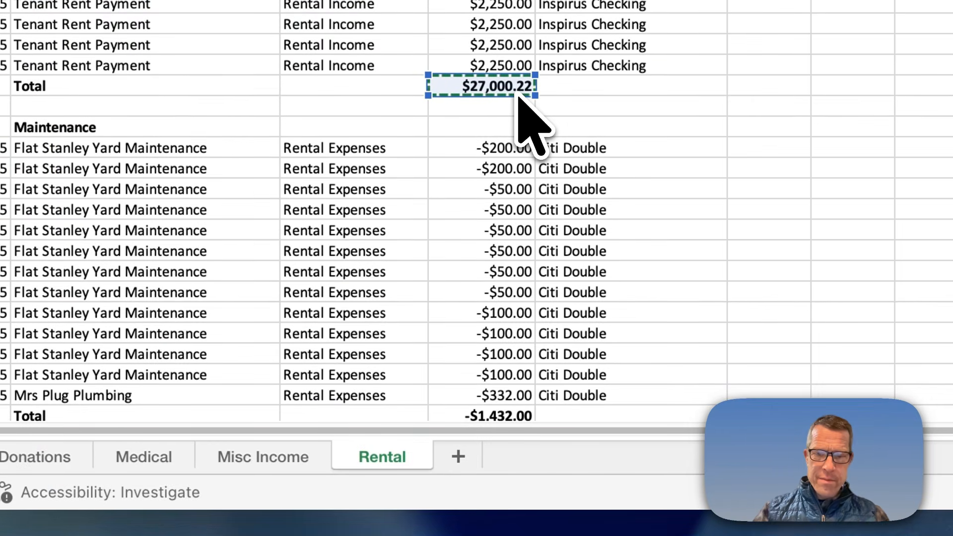
type("+")
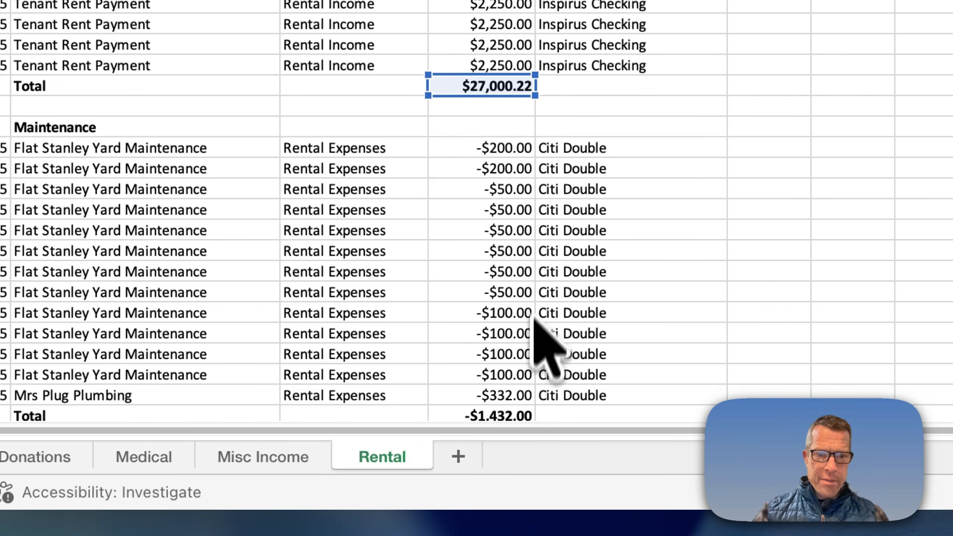
left_click(516, 416)
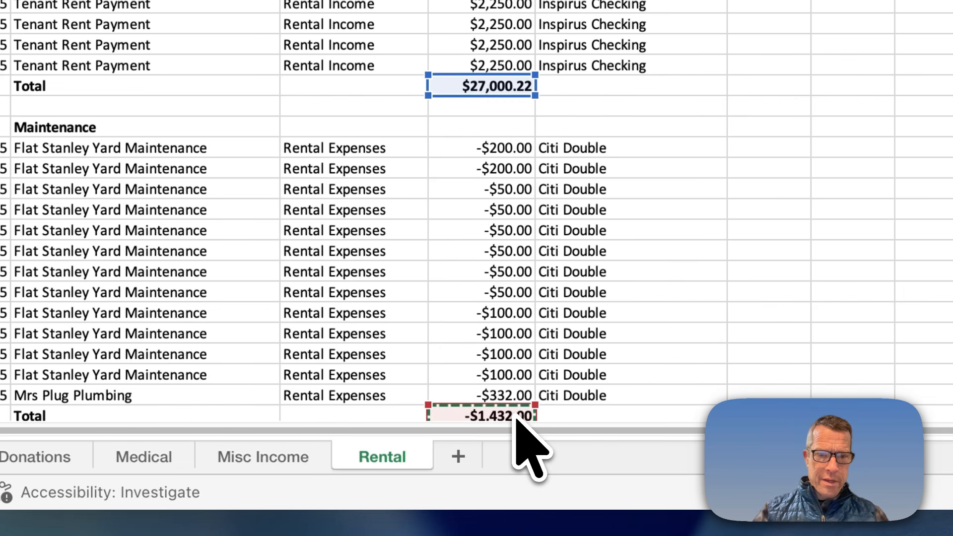
scroll(446, 347, "down", 10)
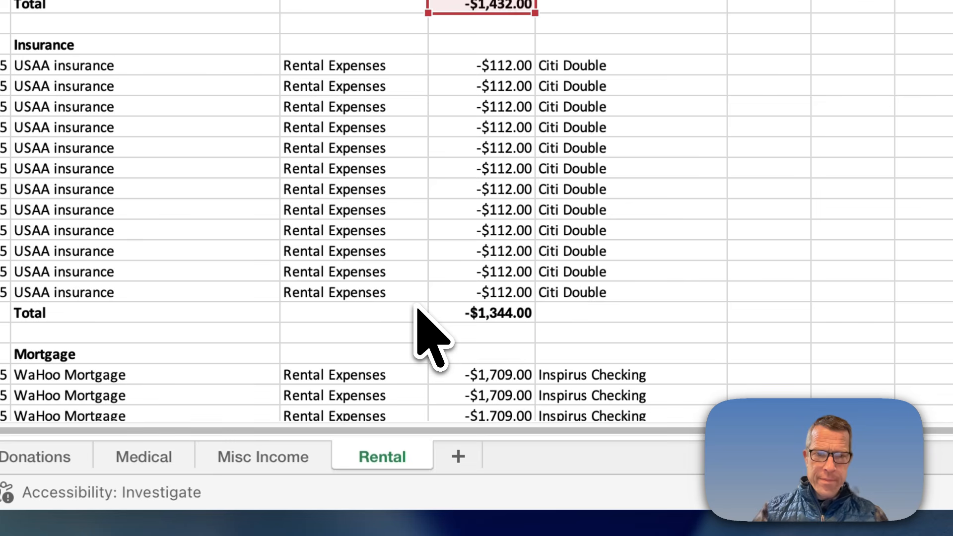
left_click(481, 326)
left_click(486, 306)
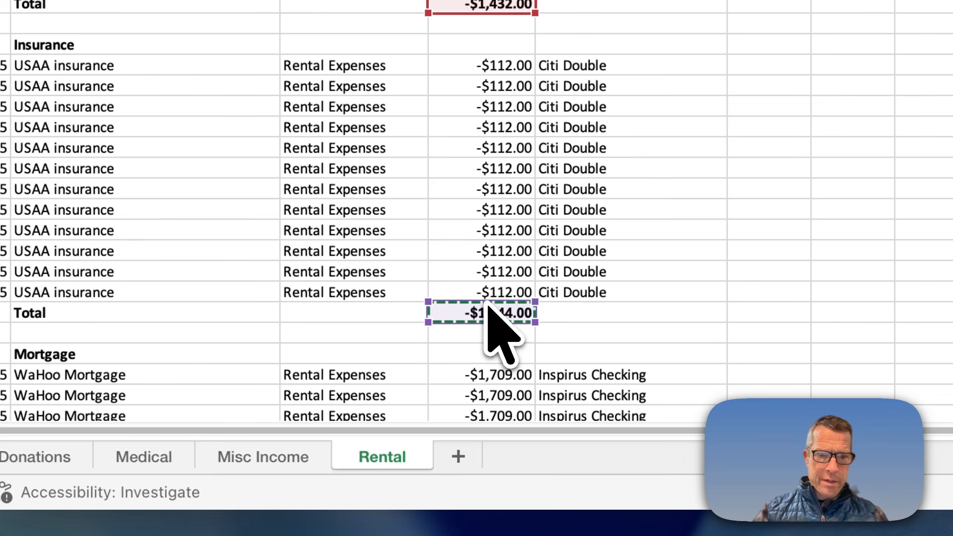
type("+")
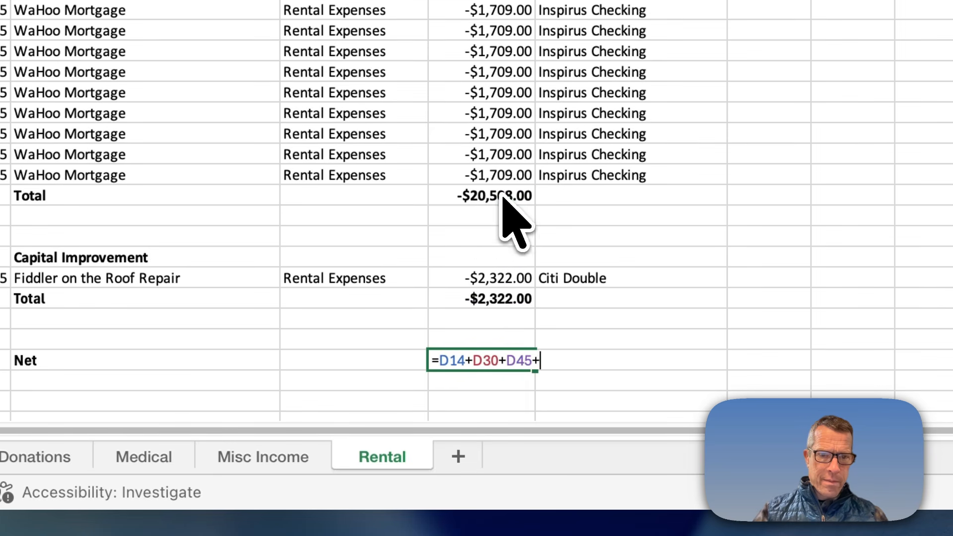
left_click(504, 197)
type("+")
left_click(513, 302)
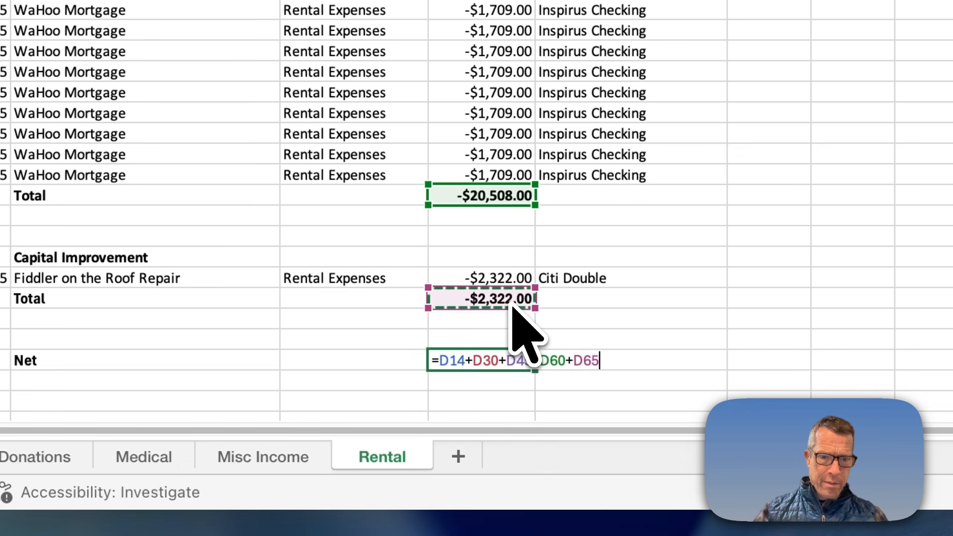
key("Return")
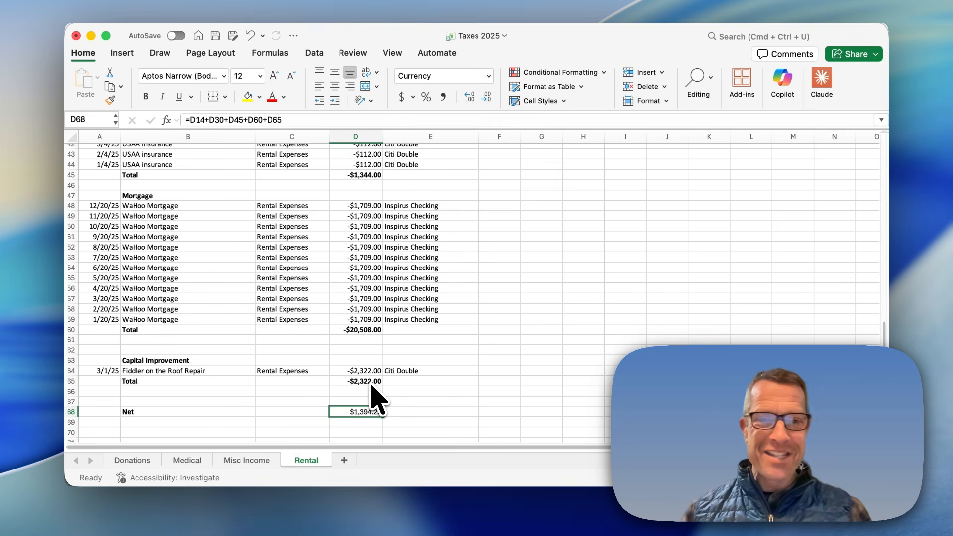
Review the totaled Rental sheet and the Donations sheet of the Taxes 2025 workbook.
scroll(372, 389, "up", 14)
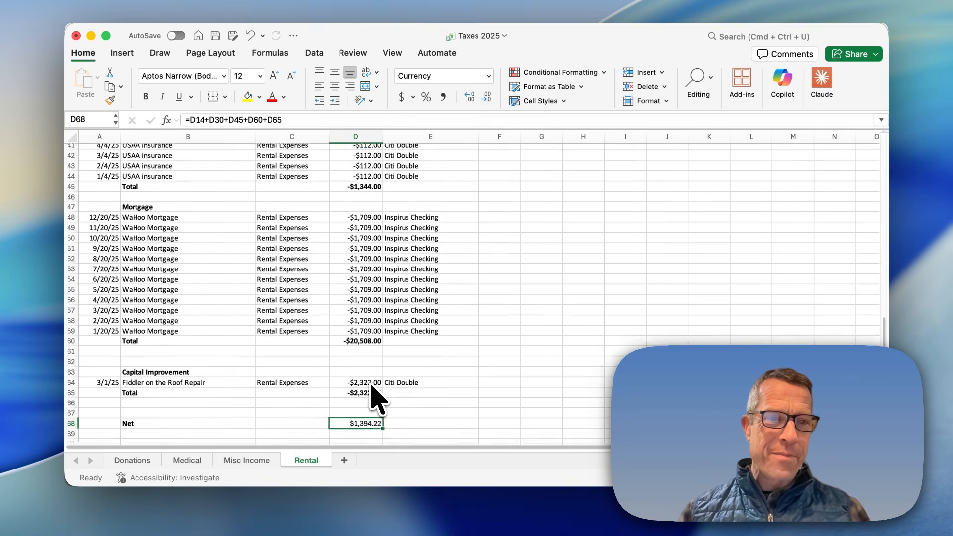
scroll(378, 399, "down", 1)
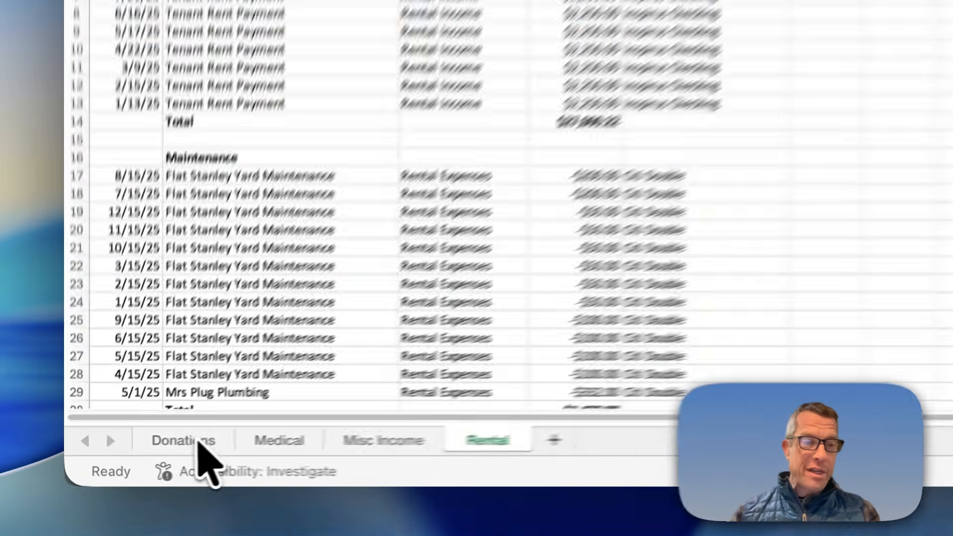
left_click(134, 459)
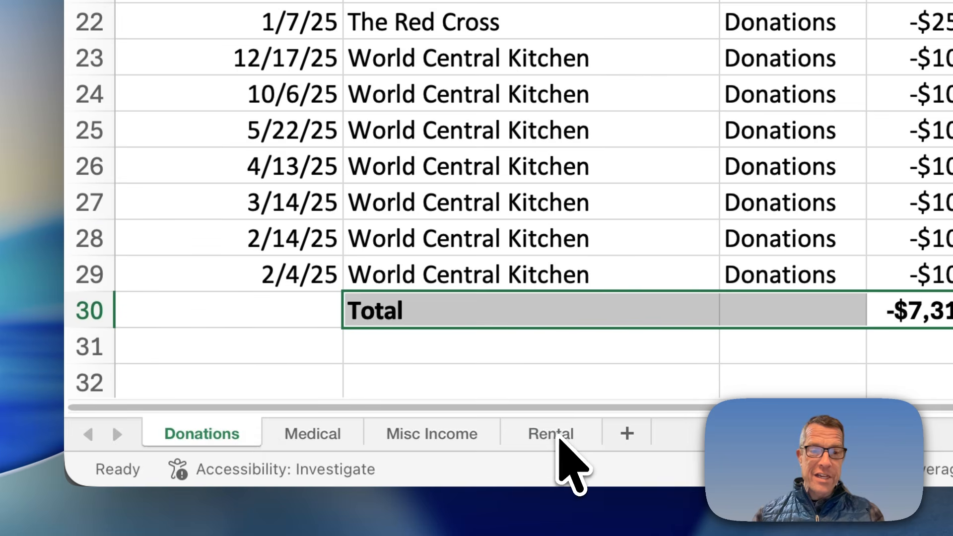
left_click(546, 436)
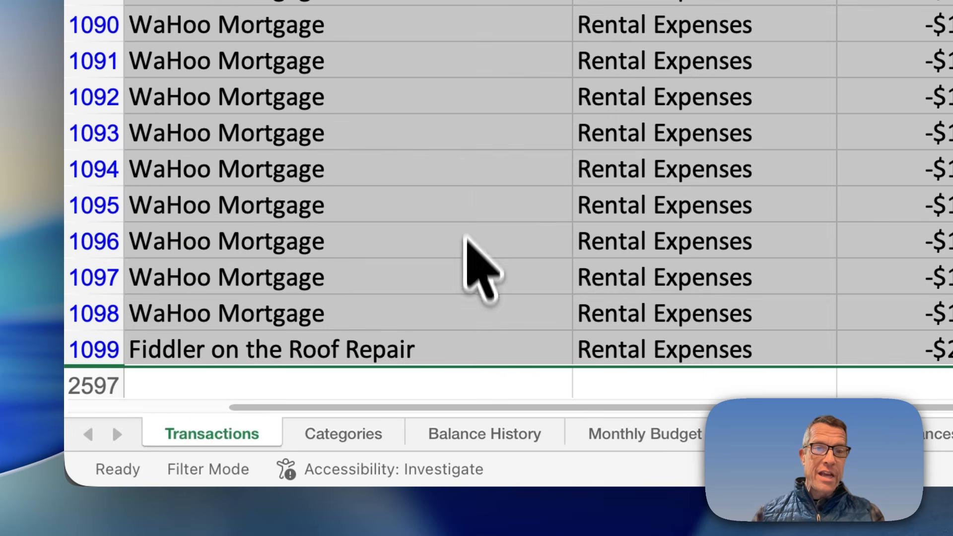
Switch to the My Tiller Sheet workbook and examine the filtered Rental Expenses entries on the Transactions sheet.
left_click(461, 127)
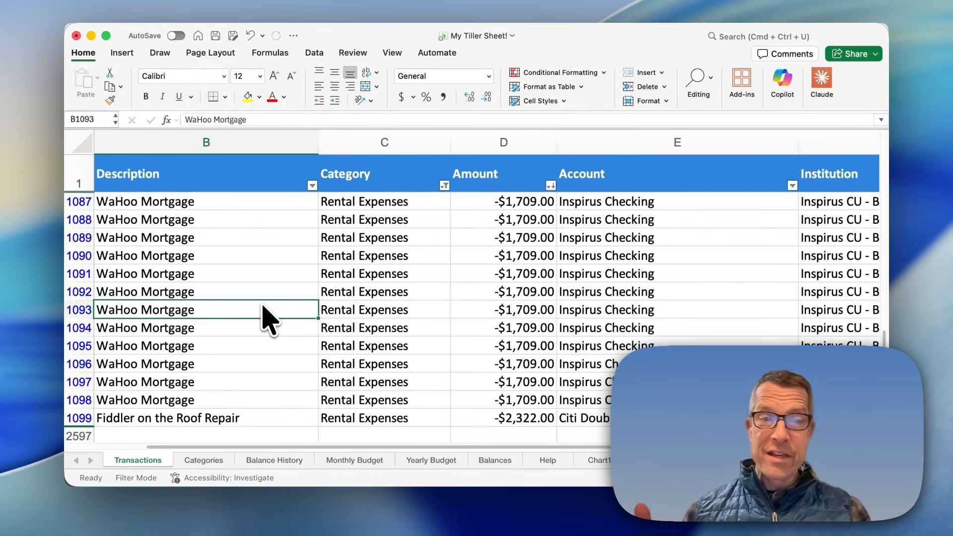
scroll(268, 320, "up", 5)
scroll(268, 320, "left", 1)
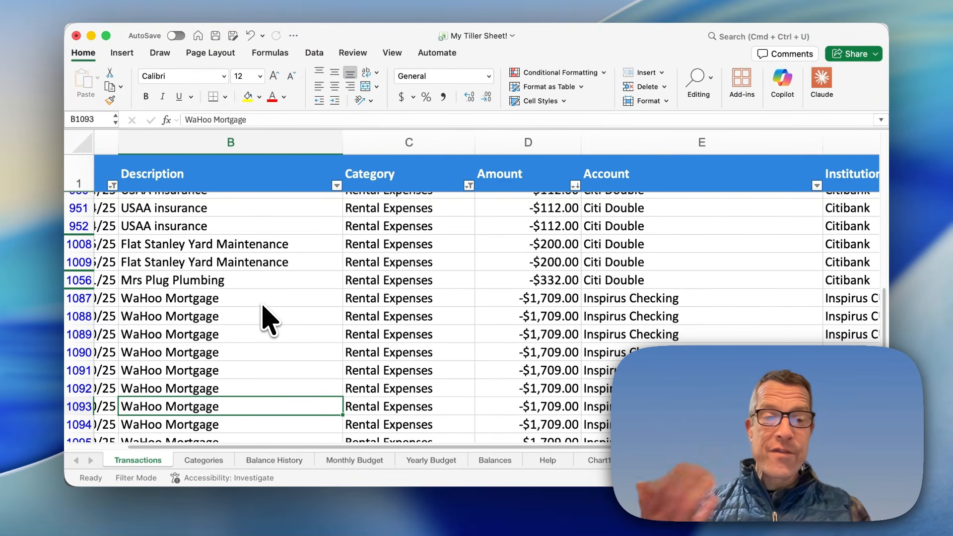